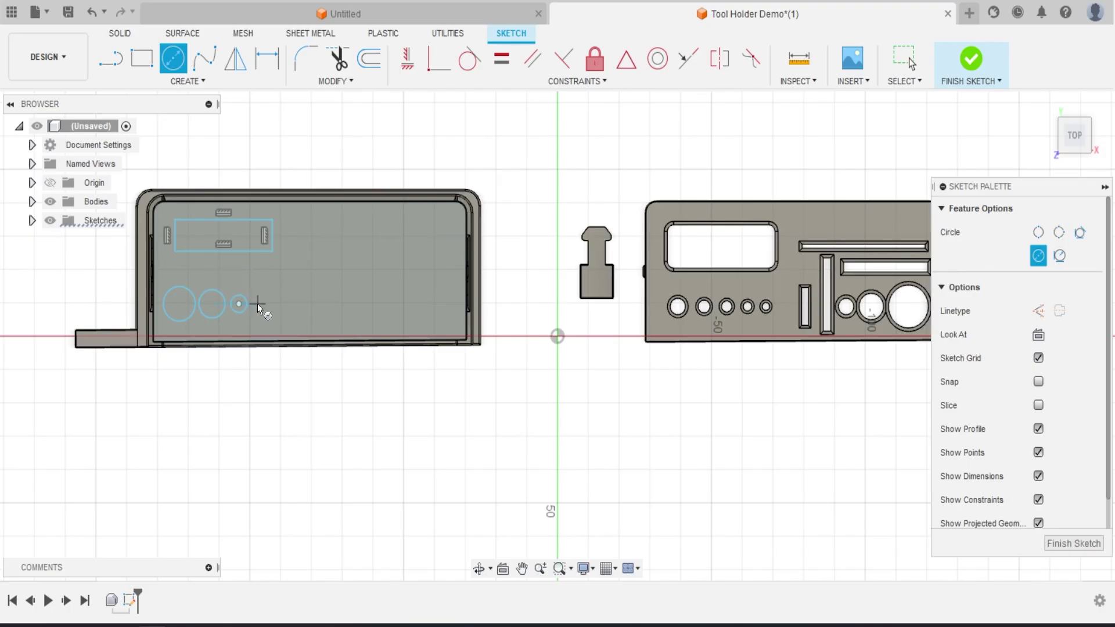
Sketch two more small circles beside the existing three, completing a row on the tray's top face
{"action": "left_click", "coordinate": [258, 304]}
{"action": "left_click", "coordinate": [266, 304]}
{"action": "left_click", "coordinate": [276, 304]}
{"action": "left_click", "coordinate": [286, 304]}
{"action": "key", "text": "Escape"}
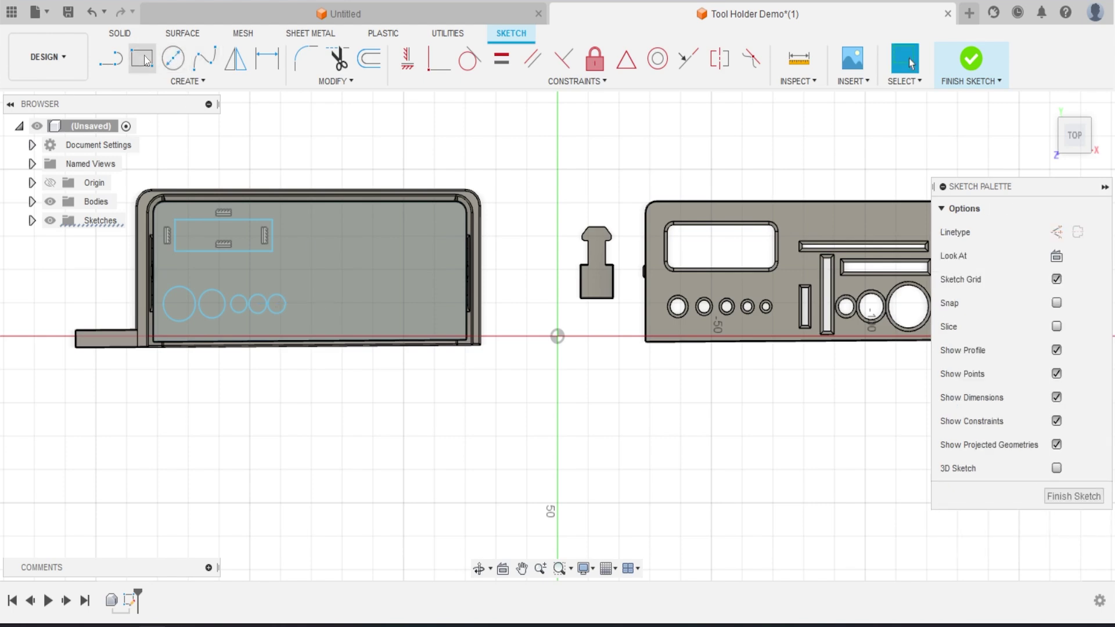
{"action": "key", "text": "r"}
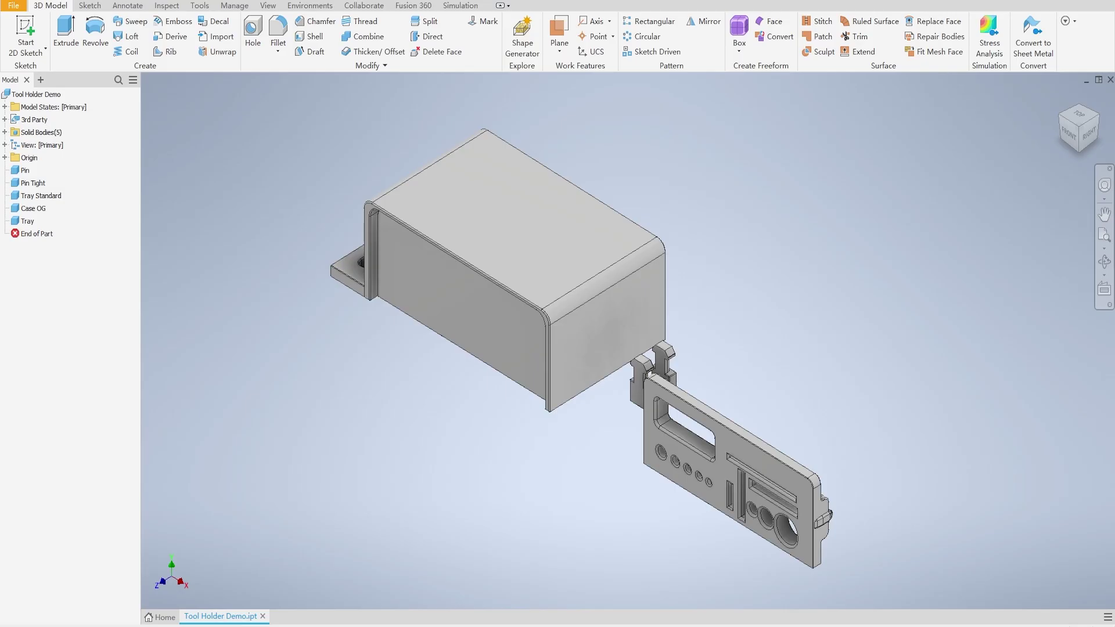
{"action": "middle_click_drag", "start_coordinate": [627, 340], "coordinate": [627, 340], "text": "shift"}
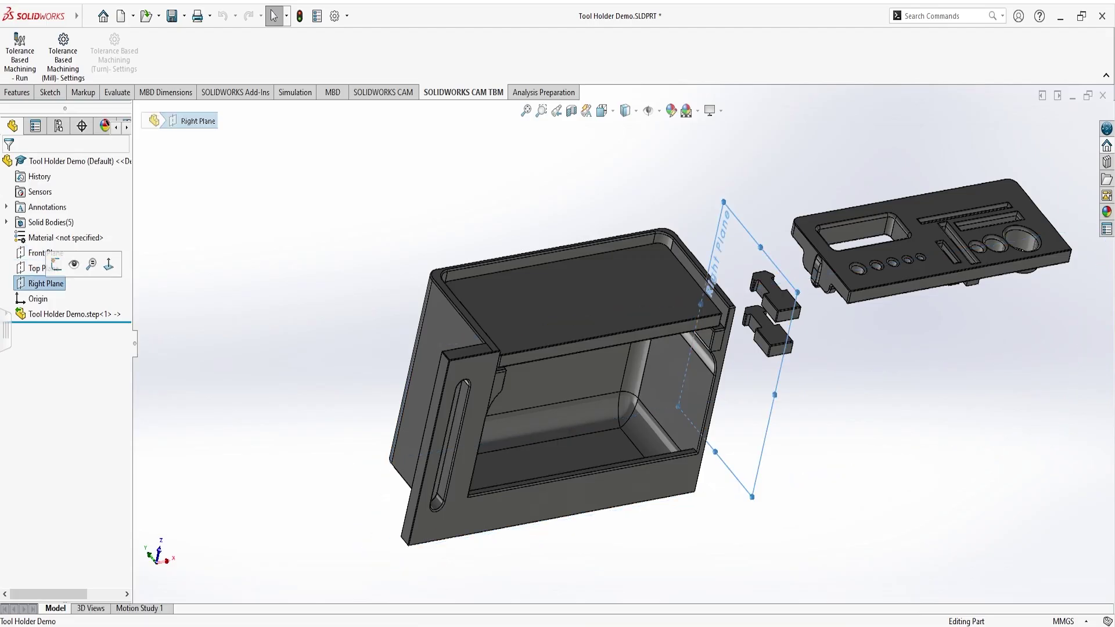
{"action": "left_click", "coordinate": [541, 326]}
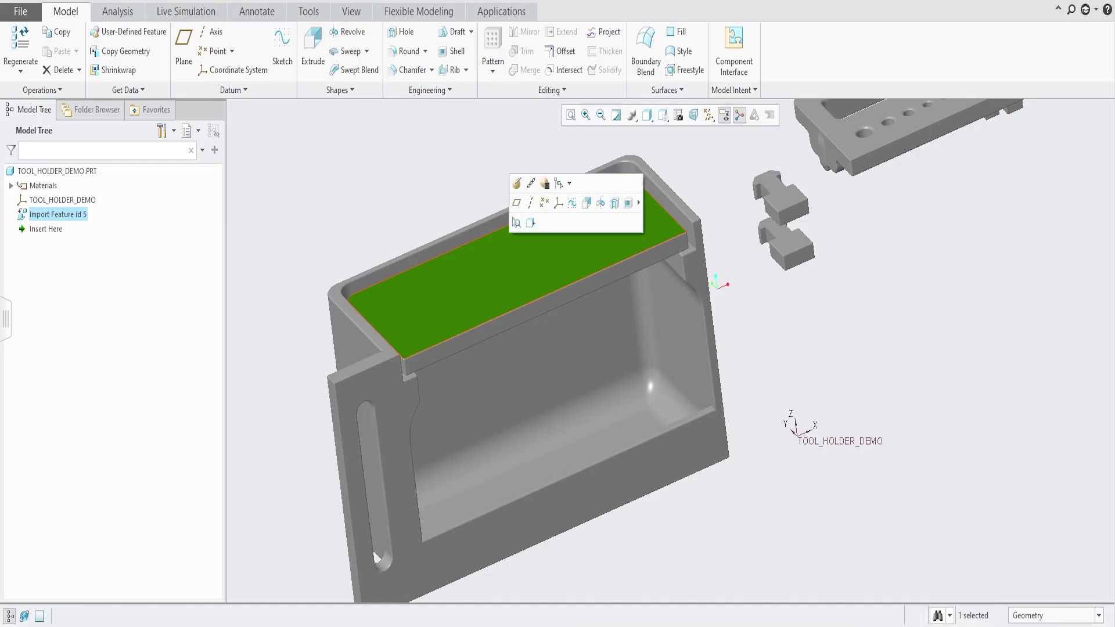
Start an Extrude feature in Creo with its sketch on the top face of the tray inside the case
{"action": "left_click", "coordinate": [312, 50]}
{"action": "left_click", "coordinate": [517, 262]}
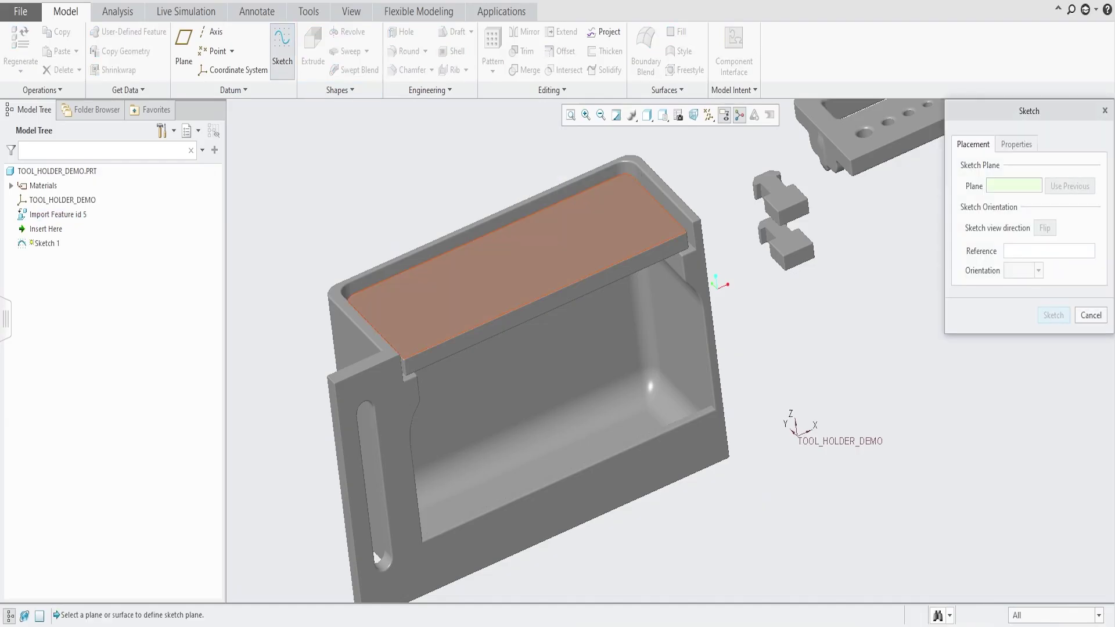
{"action": "left_click", "coordinate": [1052, 314]}
{"action": "middle_click", "coordinate": [432, 161]}
Sketch three equal circles in a horizontal row below the existing rectangle on the tray face
{"action": "left_click", "coordinate": [291, 69]}
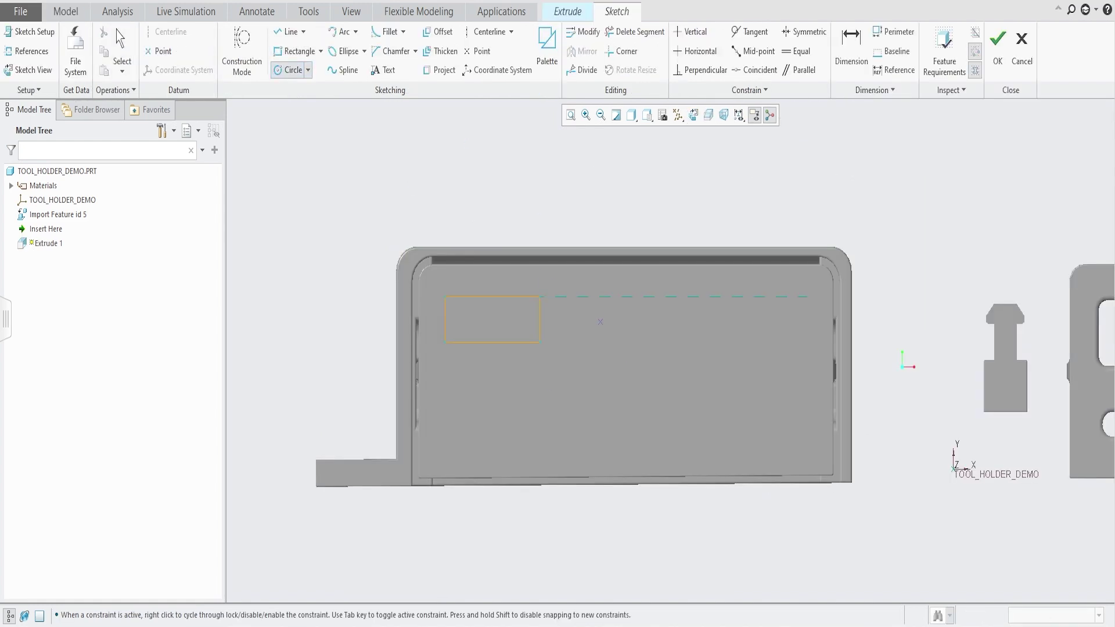
{"action": "left_click", "coordinate": [460, 400]}
{"action": "left_click", "coordinate": [488, 400]}
{"action": "left_click", "coordinate": [527, 400]}
{"action": "left_click", "coordinate": [498, 400]}
{"action": "left_click", "coordinate": [591, 400]}
{"action": "left_click", "coordinate": [600, 410]}
Sketch a wide rectangle beside the existing one and a smaller rectangle below it, level with the circles
{"action": "left_click", "coordinate": [296, 51]}
{"action": "left_click", "coordinate": [568, 296]}
{"action": "left_click", "coordinate": [803, 342]}
{"action": "left_click", "coordinate": [803, 377]}
{"action": "left_click", "coordinate": [664, 433]}
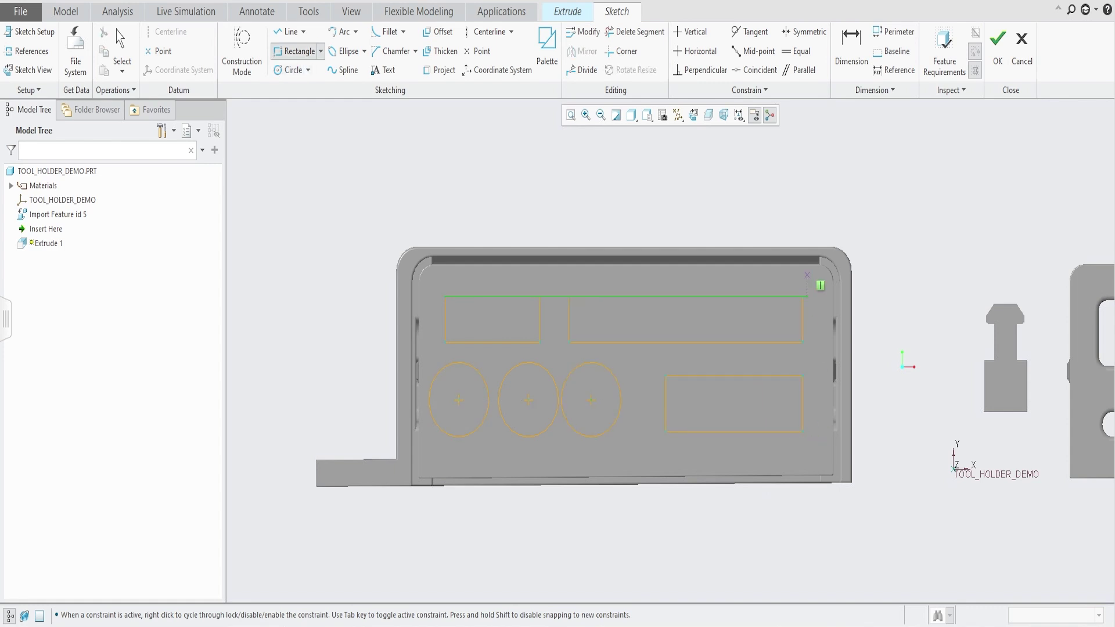
Finish the sketch and extrude its profiles as a material-removing cut down to the next surface
{"action": "key", "text": "ctrl+alt+a"}
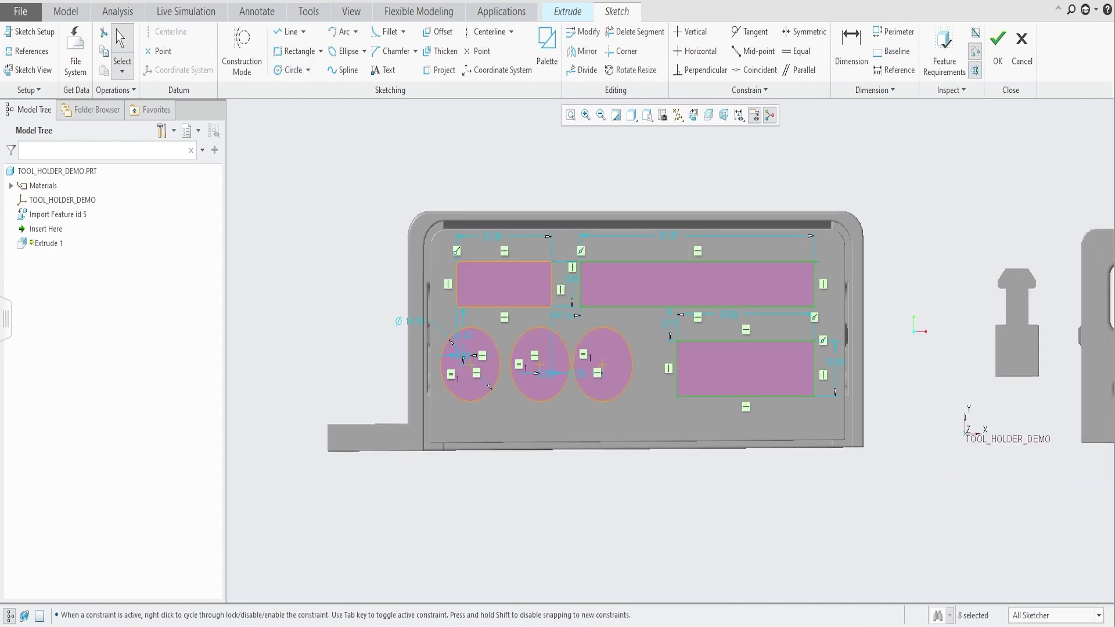
{"action": "left_click", "coordinate": [998, 46]}
{"action": "mouse_move", "coordinate": [832, 401]}
{"action": "middle_mouse_down"}
{"action": "mouse_move", "coordinate": [914, 332]}
{"action": "mouse_move", "coordinate": [825, 458]}
{"action": "middle_mouse_up"}
{"action": "left_click", "coordinate": [122, 51]}
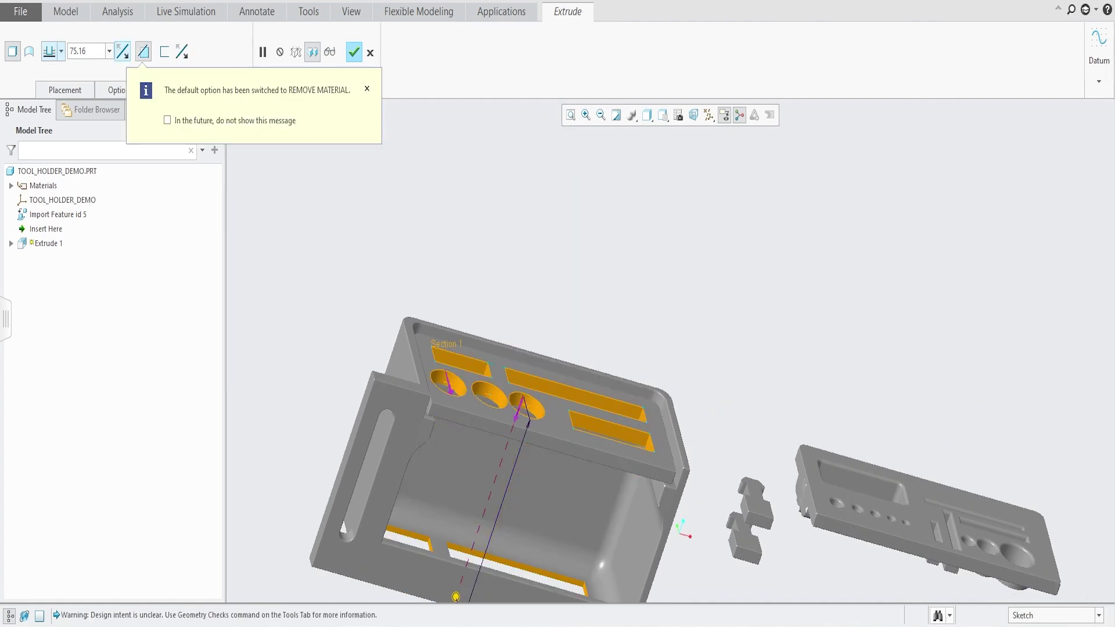
{"action": "left_click", "coordinate": [61, 51]}
{"action": "left_click", "coordinate": [49, 67]}
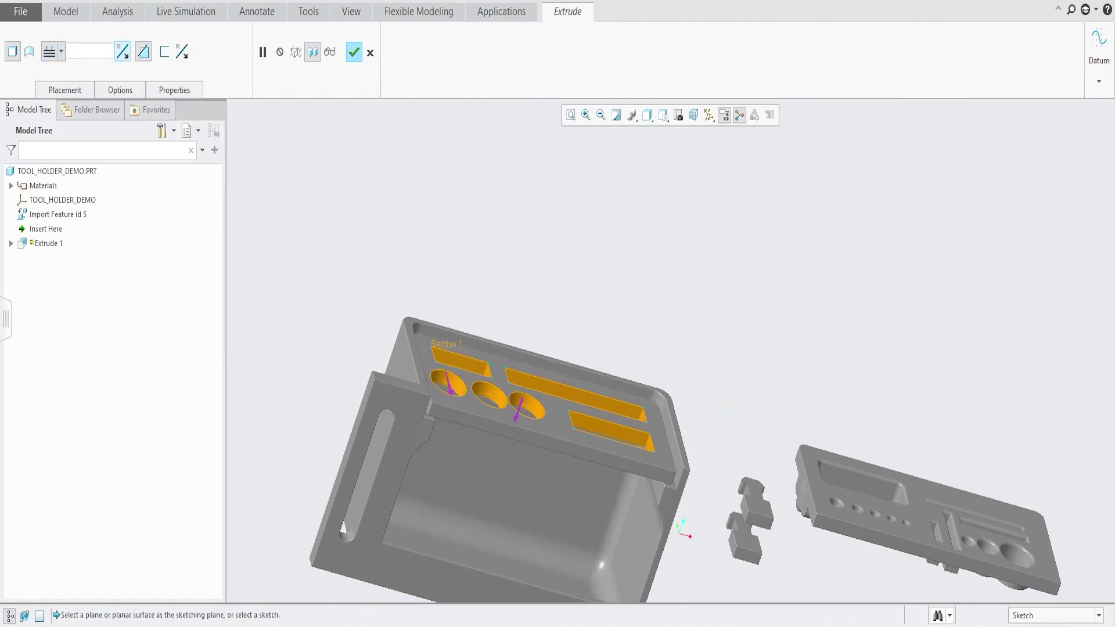
{"action": "middle_click", "coordinate": [537, 466]}
{"action": "middle_click_drag", "start_coordinate": [537, 465], "coordinate": [580, 453]}
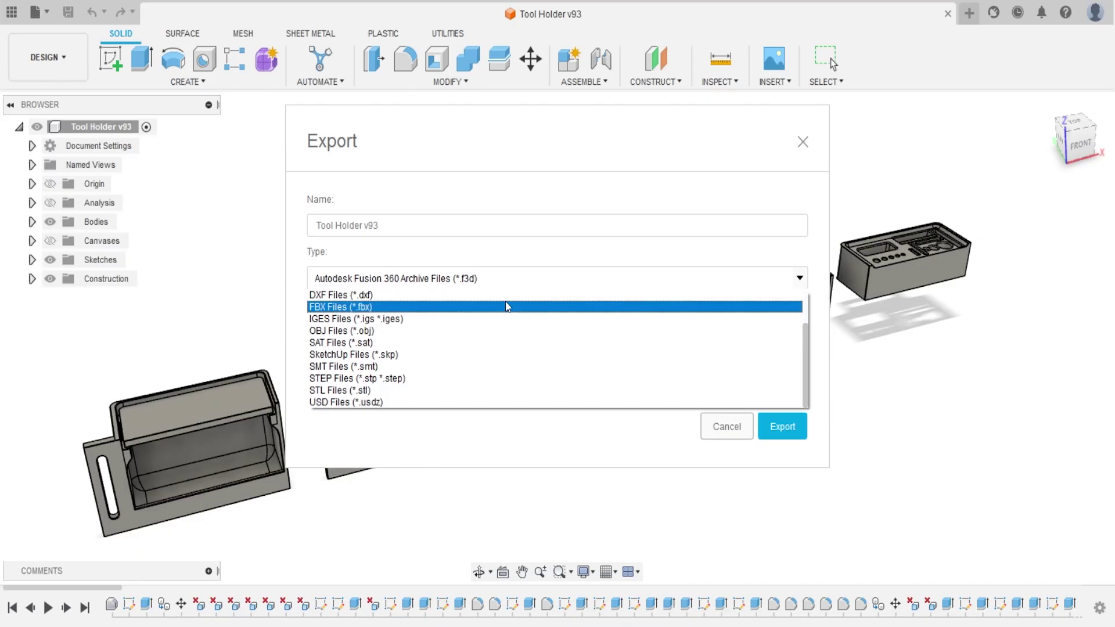
Look through the export formats and check the file types of Raspberry Pi 4 Model B v1 and Tool Holder Demo in their properties
{"action": "scroll", "coordinate": [450, 318], "scroll_direction": "up", "scroll_amount": 2}
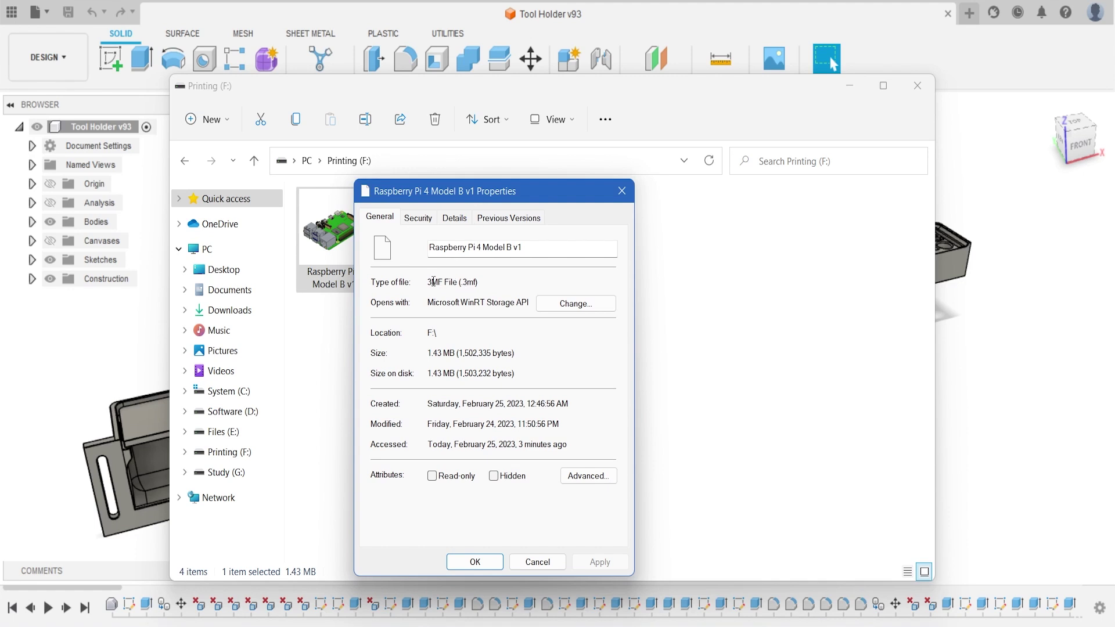
{"action": "left_click_drag", "start_coordinate": [433, 281], "coordinate": [480, 283]}
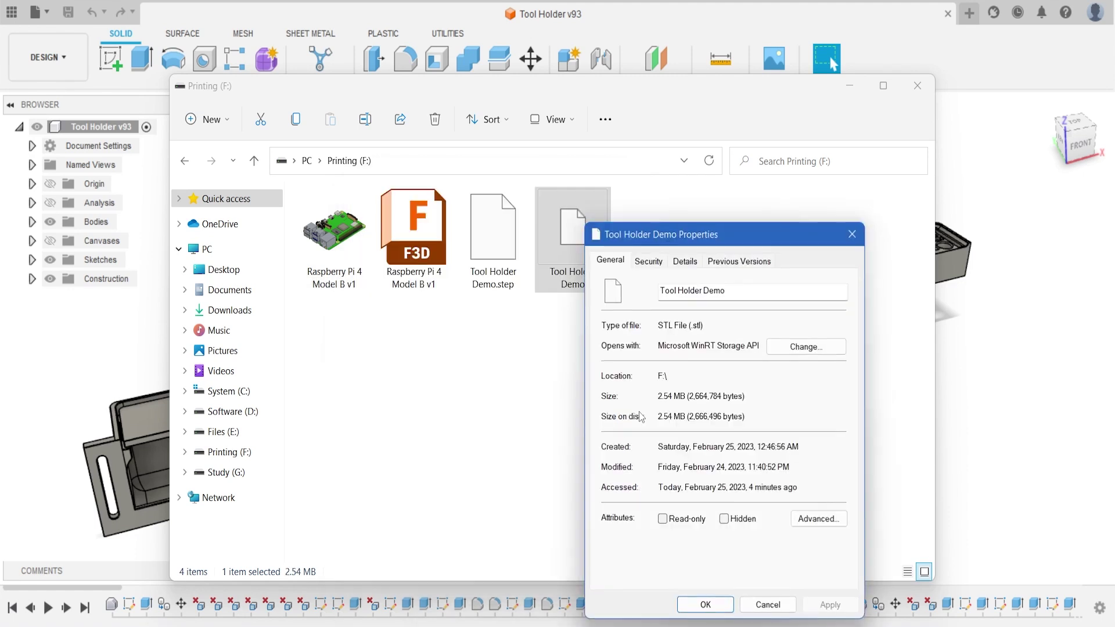
{"action": "left_click_drag", "start_coordinate": [700, 325], "coordinate": [658, 323]}
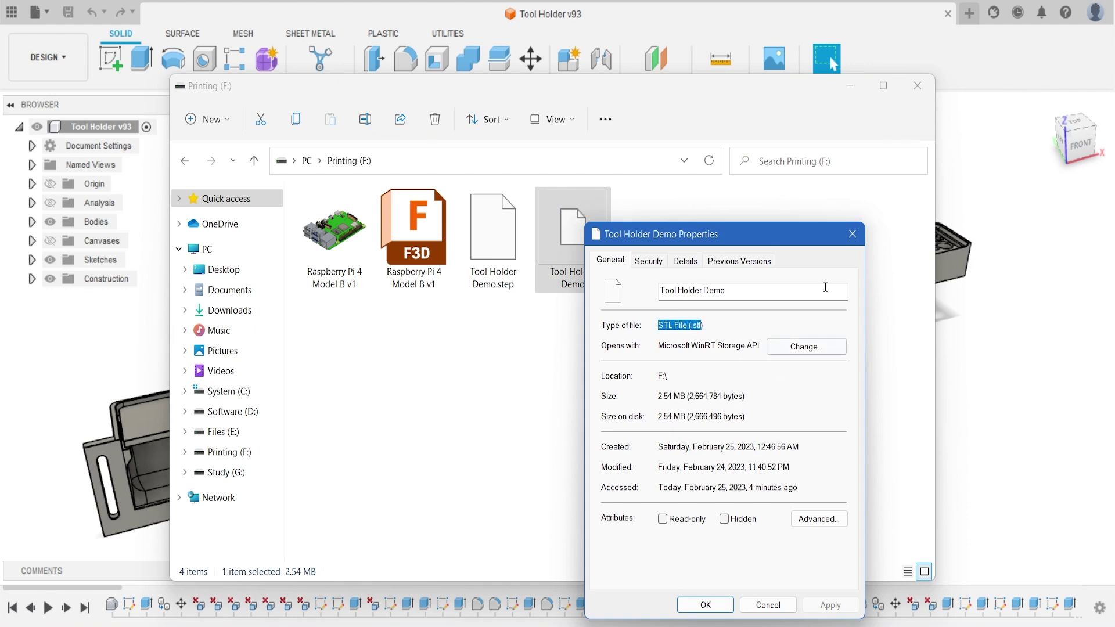
{"action": "left_click", "coordinate": [845, 242]}
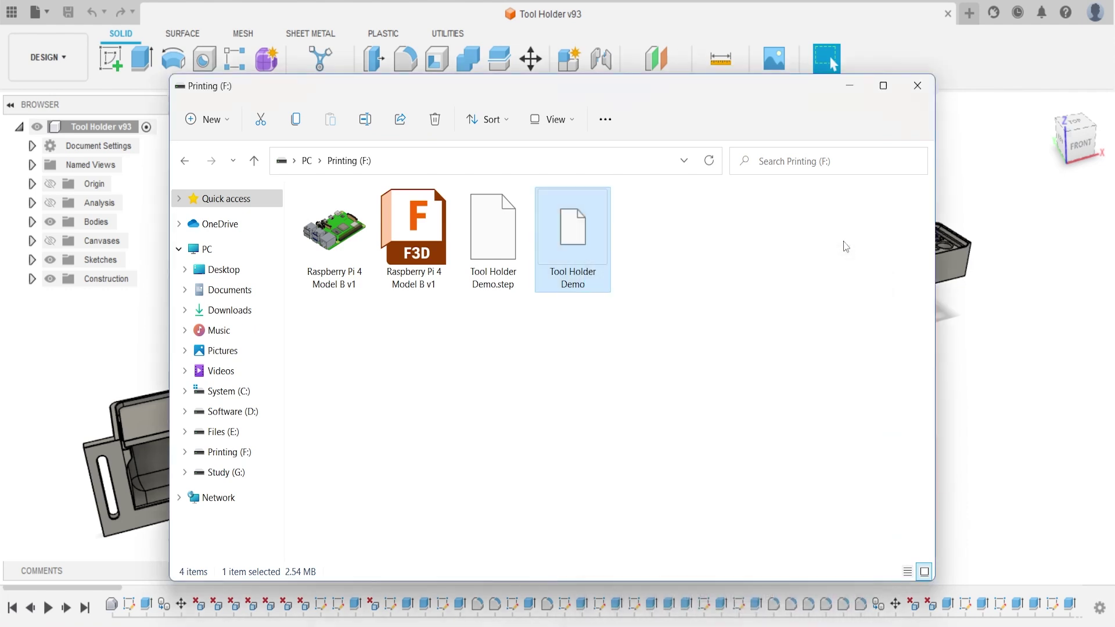
{"action": "left_click", "coordinate": [759, 295]}
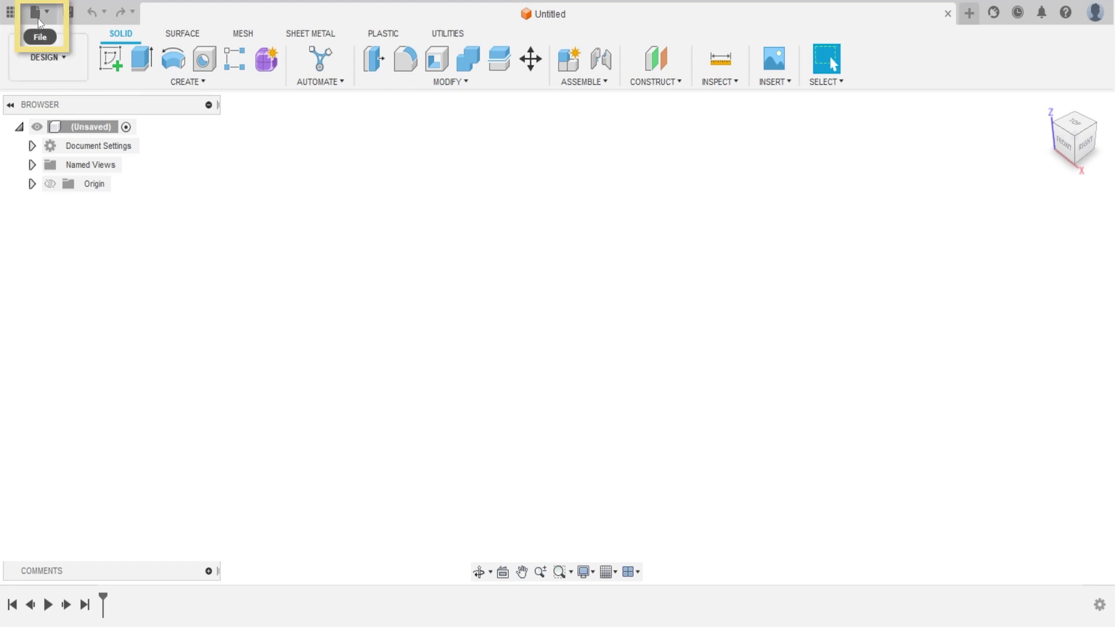
Open the Tool Holder Demo STL file from the computer's Printing (F:) drive in Fusion 360
{"action": "left_click", "coordinate": [39, 23]}
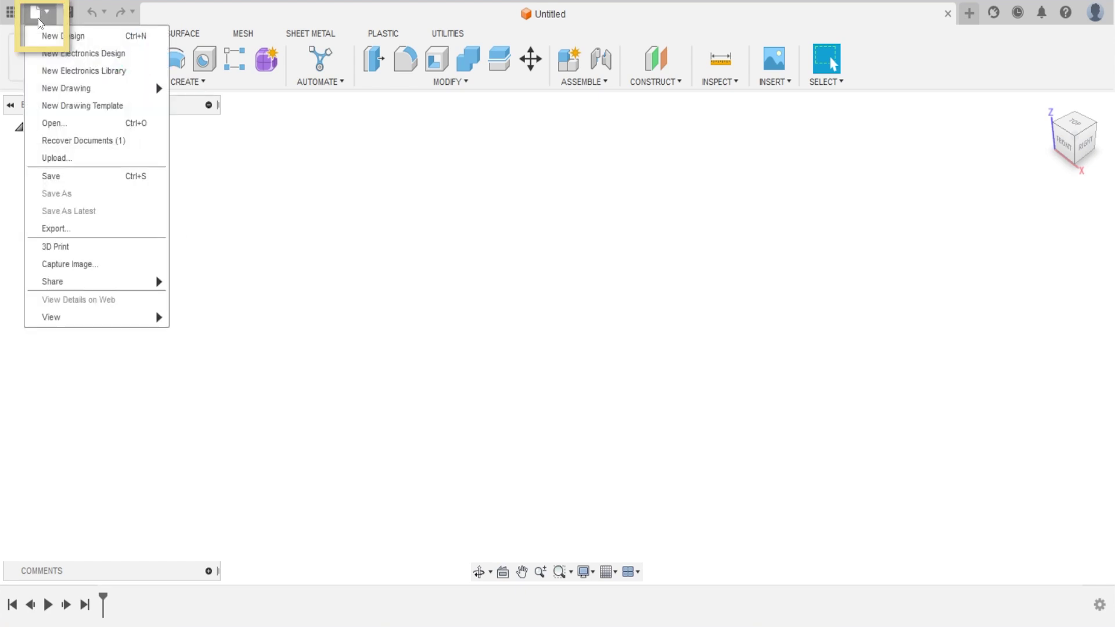
{"action": "left_click", "coordinate": [64, 127]}
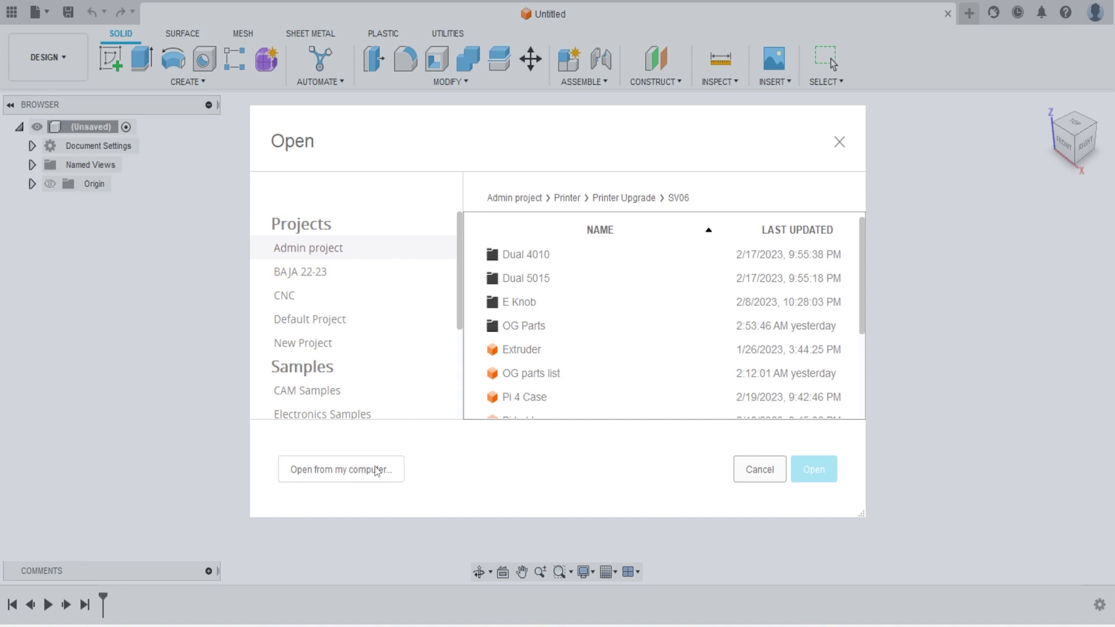
{"action": "left_click", "coordinate": [376, 470]}
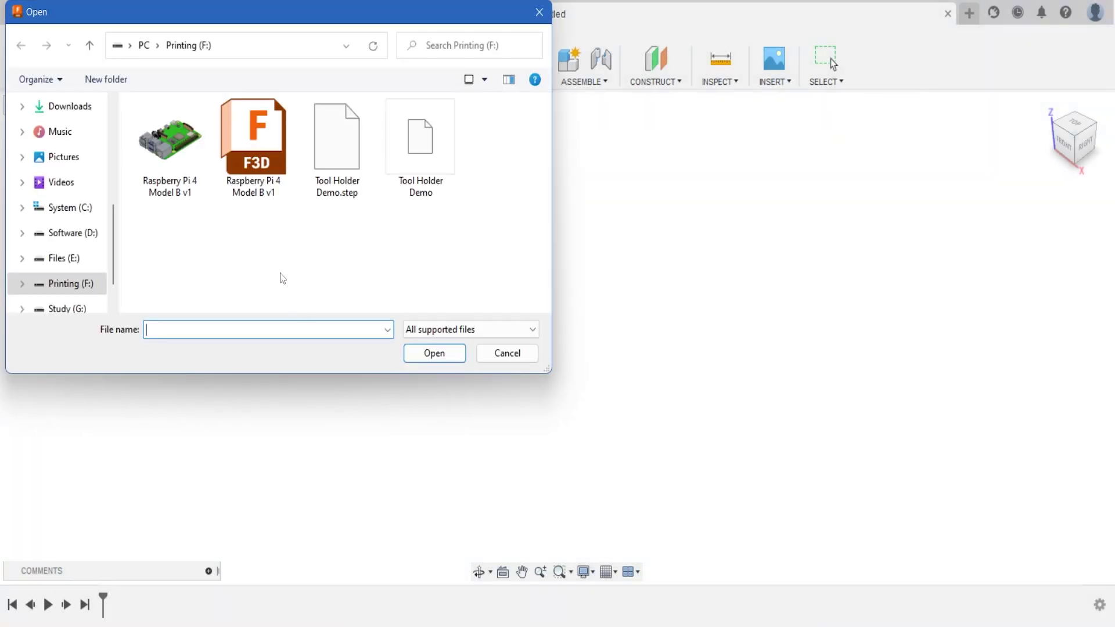
{"action": "left_click", "coordinate": [428, 191]}
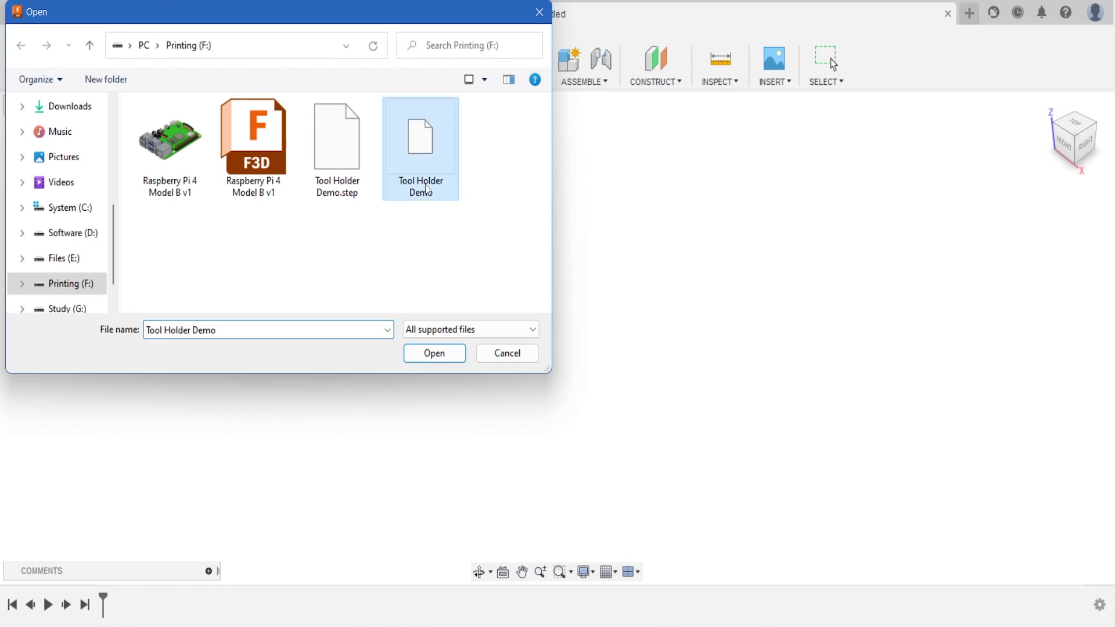
{"action": "left_click", "coordinate": [450, 356]}
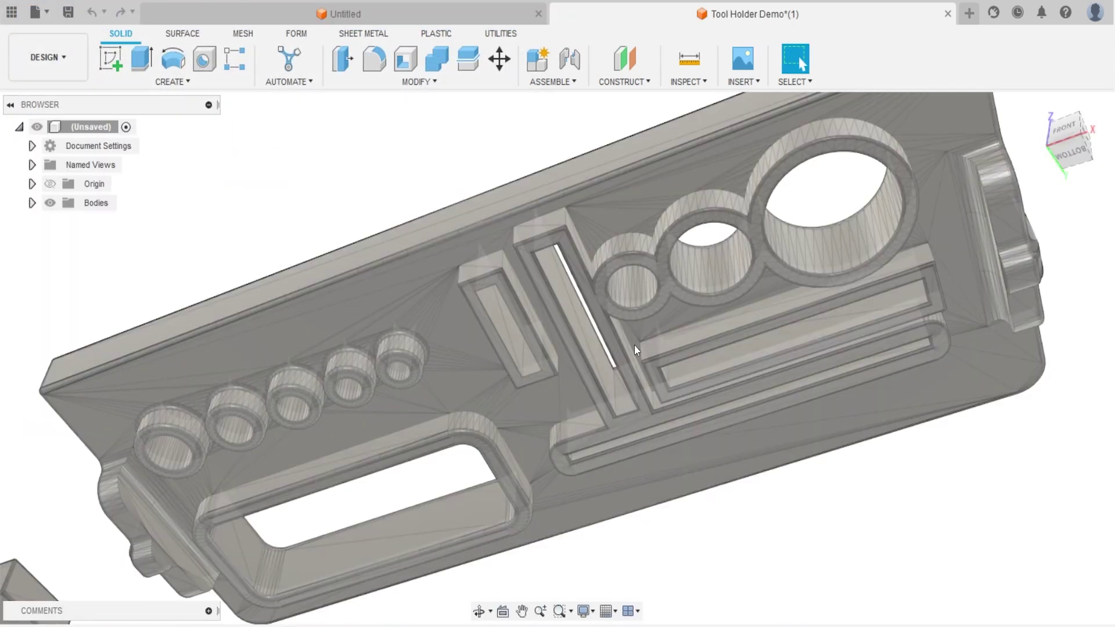
Examine the imported model from several angles and highlight MeshBody1 in the expanded Bodies folder
{"action": "mouse_move", "coordinate": [635, 345]}
{"action": "middle_mouse_down", "text": "shift"}
{"action": "mouse_move", "coordinate": [583, 310]}
{"action": "mouse_move", "coordinate": [613, 408]}
{"action": "middle_mouse_up", "text": "shift"}
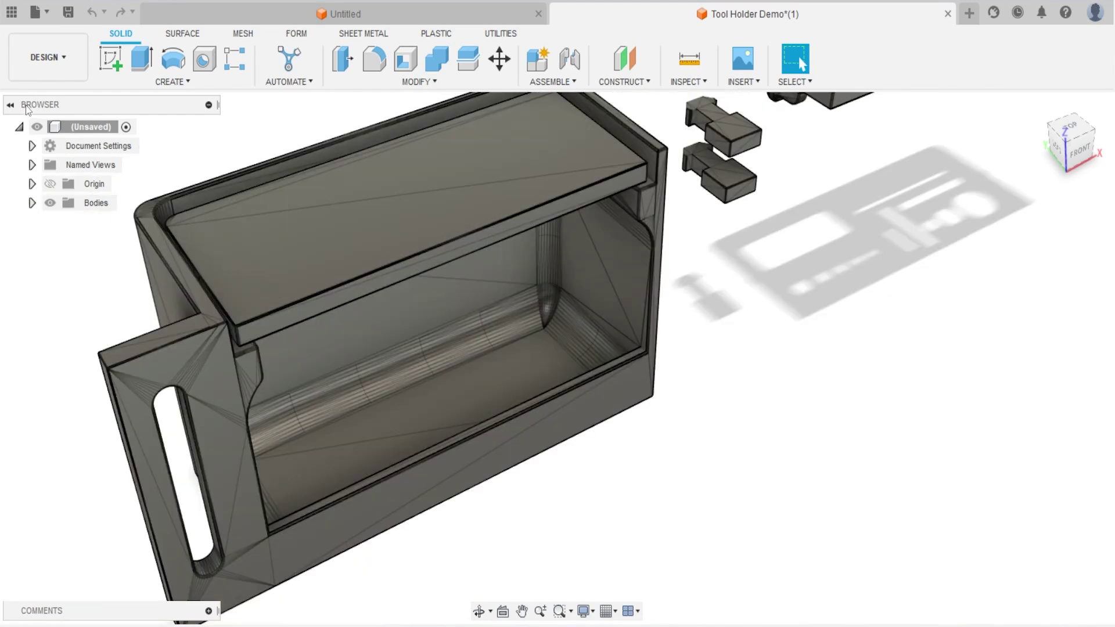
{"action": "left_click", "coordinate": [10, 105]}
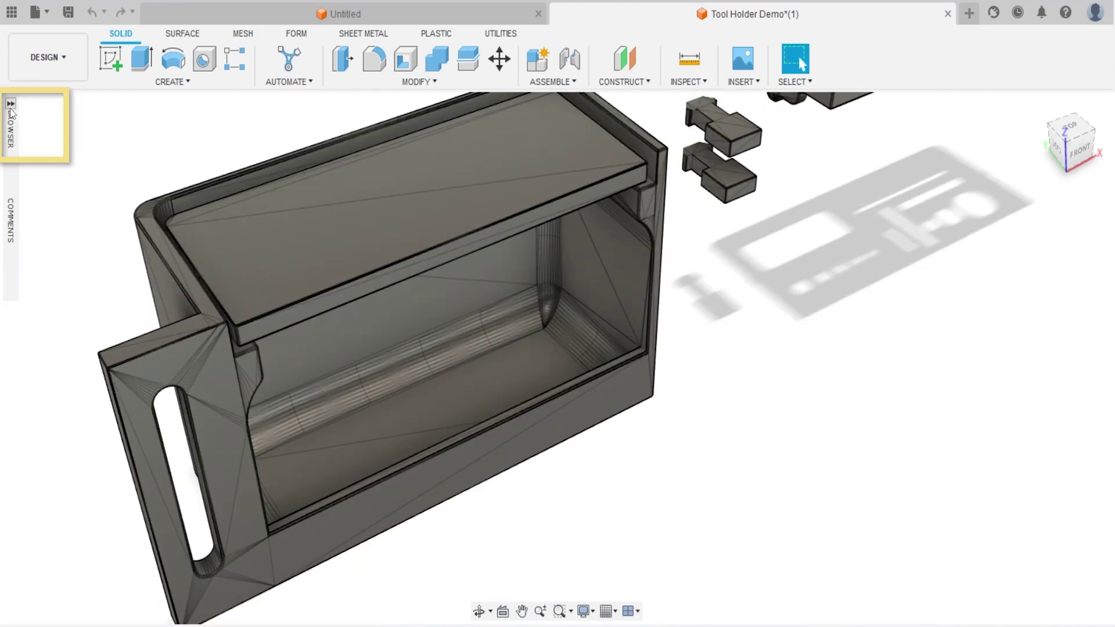
{"action": "left_click", "coordinate": [11, 107]}
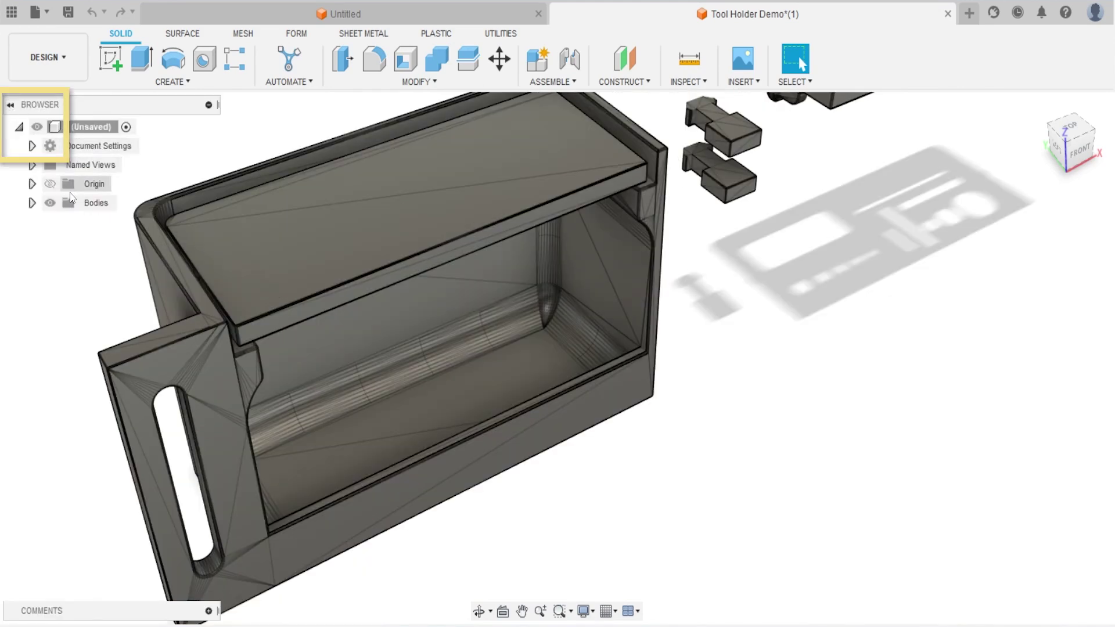
{"action": "left_click", "coordinate": [33, 203]}
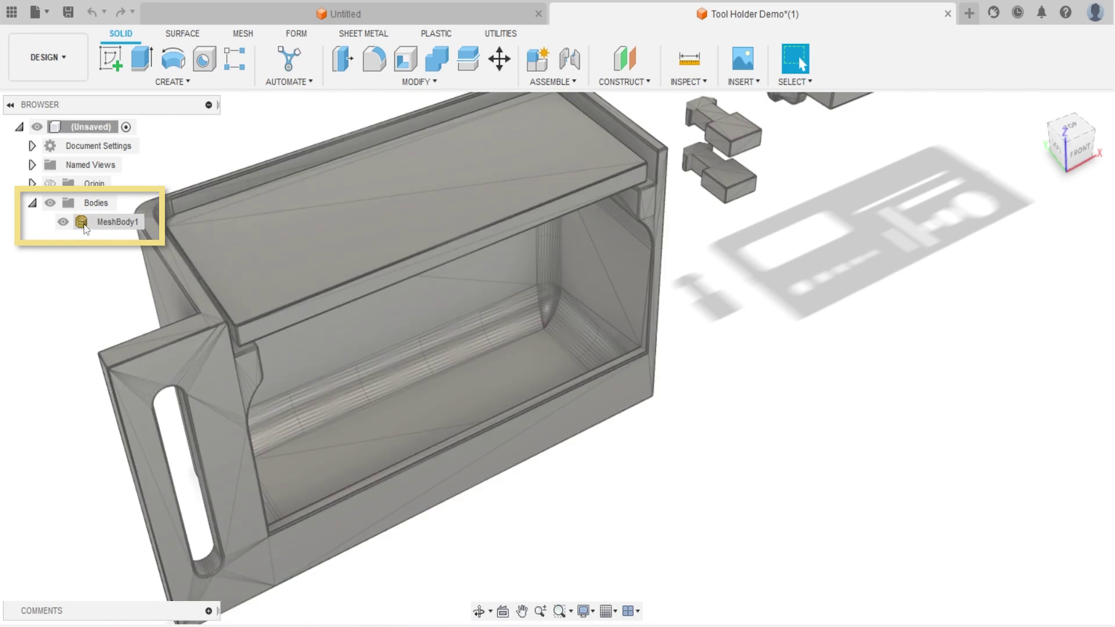
{"action": "left_click", "coordinate": [81, 223]}
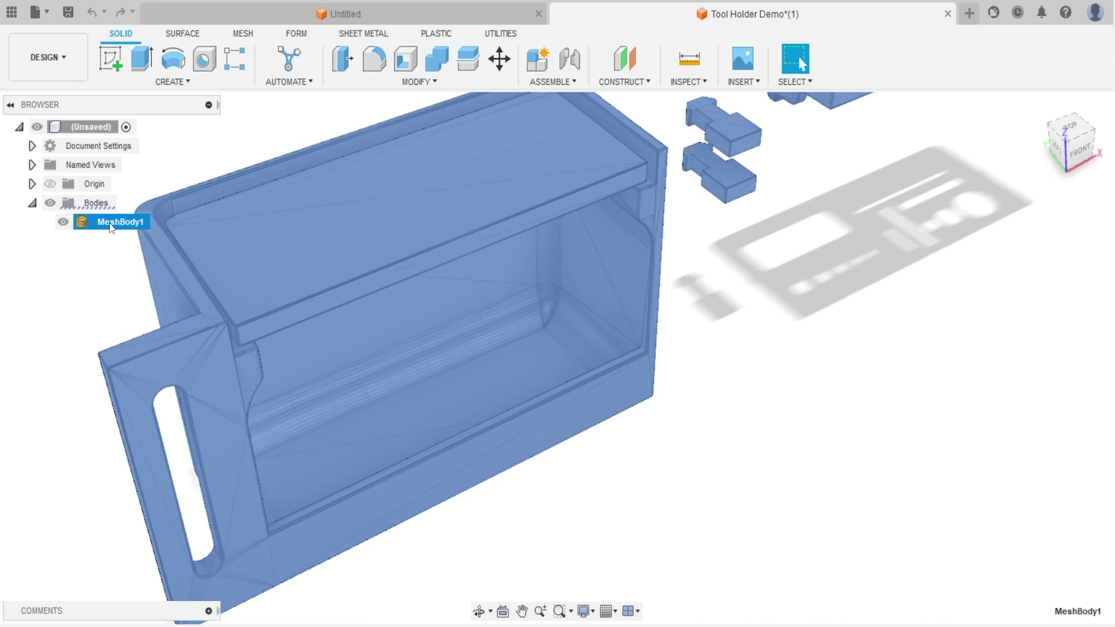
{"action": "scroll", "coordinate": [399, 250], "scroll_direction": "down", "scroll_amount": 5}
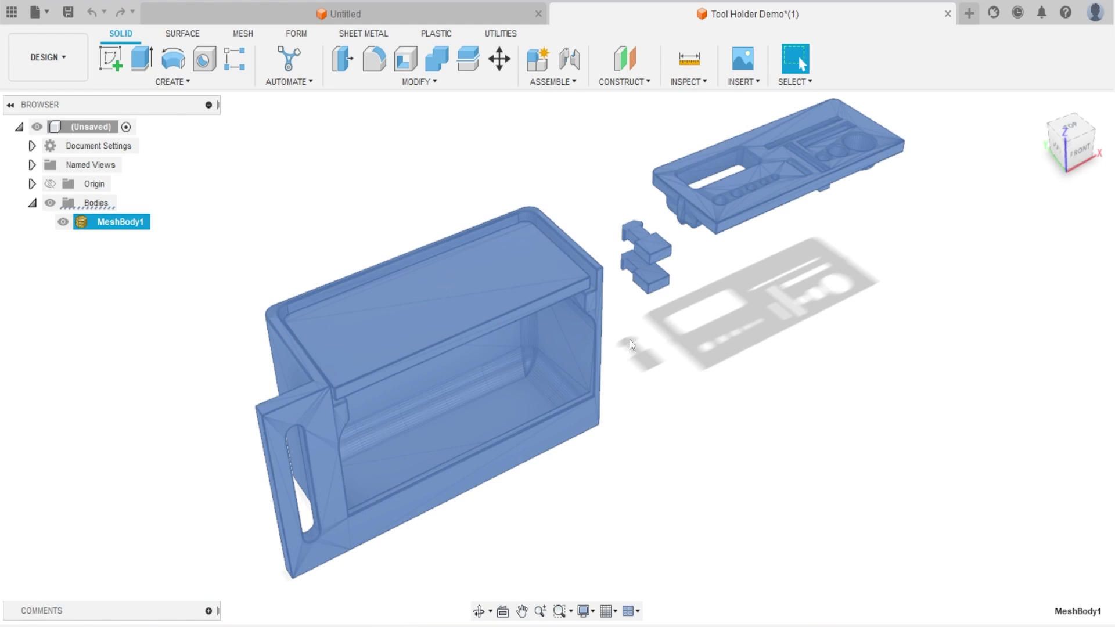
{"action": "left_click", "coordinate": [730, 342]}
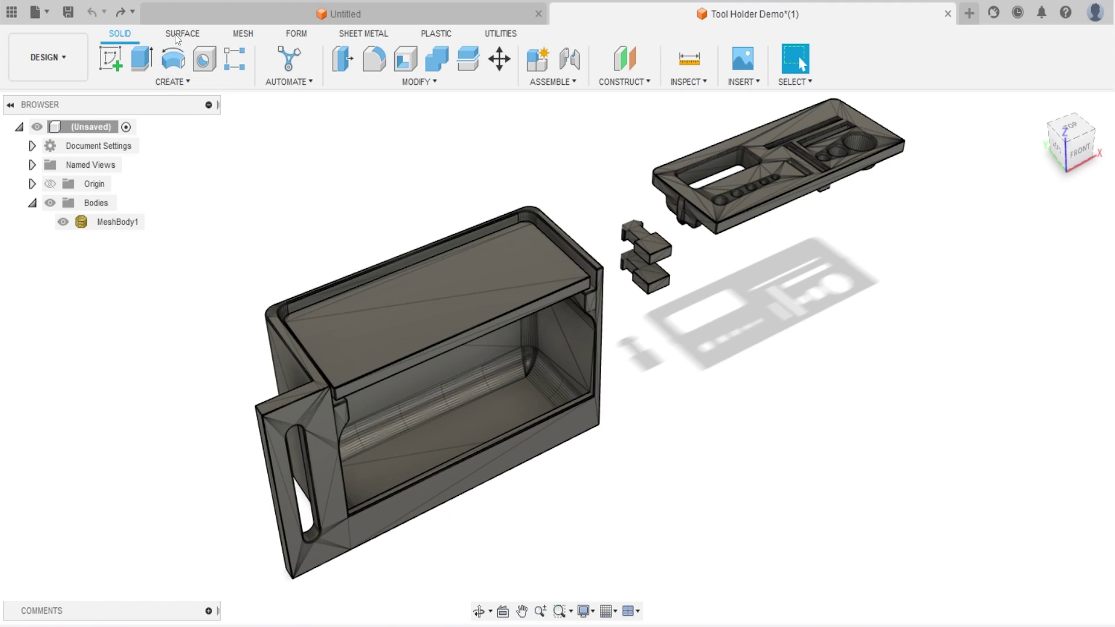
Convert the tool holder mesh body to solid bodies with the Faceted method of Convert Mesh
{"action": "left_click", "coordinate": [240, 36]}
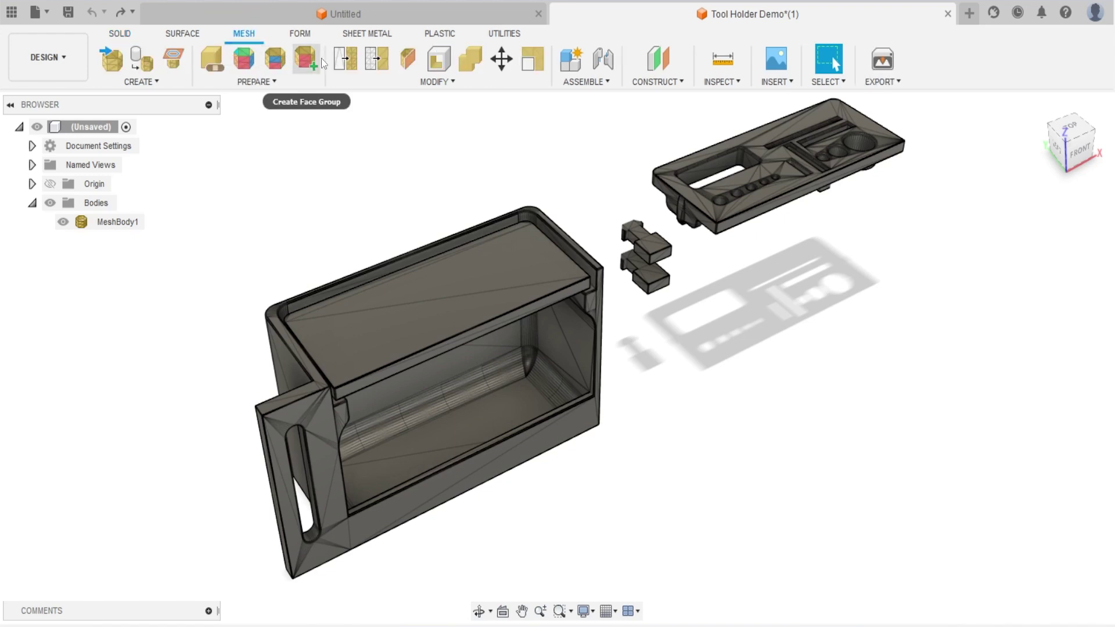
{"action": "left_click", "coordinate": [435, 82]}
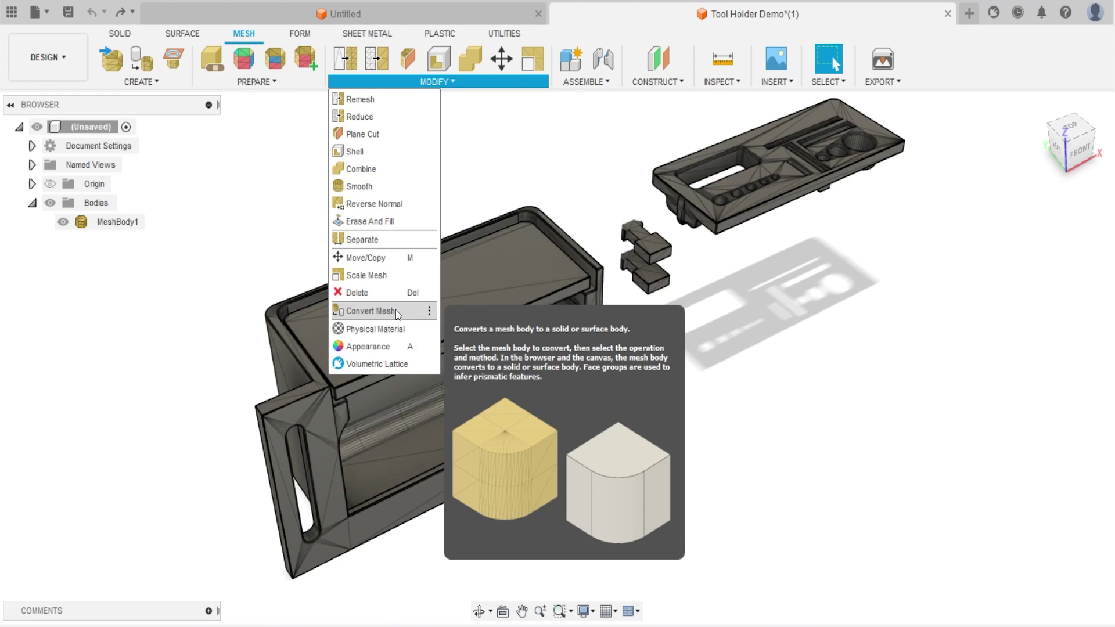
{"action": "left_click", "coordinate": [369, 311]}
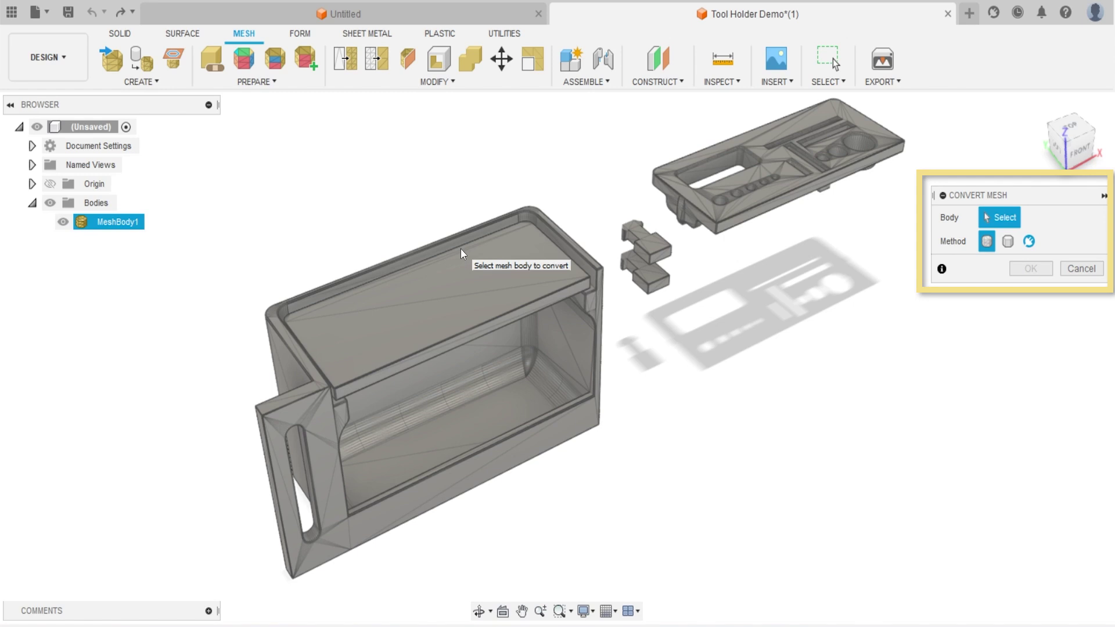
{"action": "left_click", "coordinate": [417, 309]}
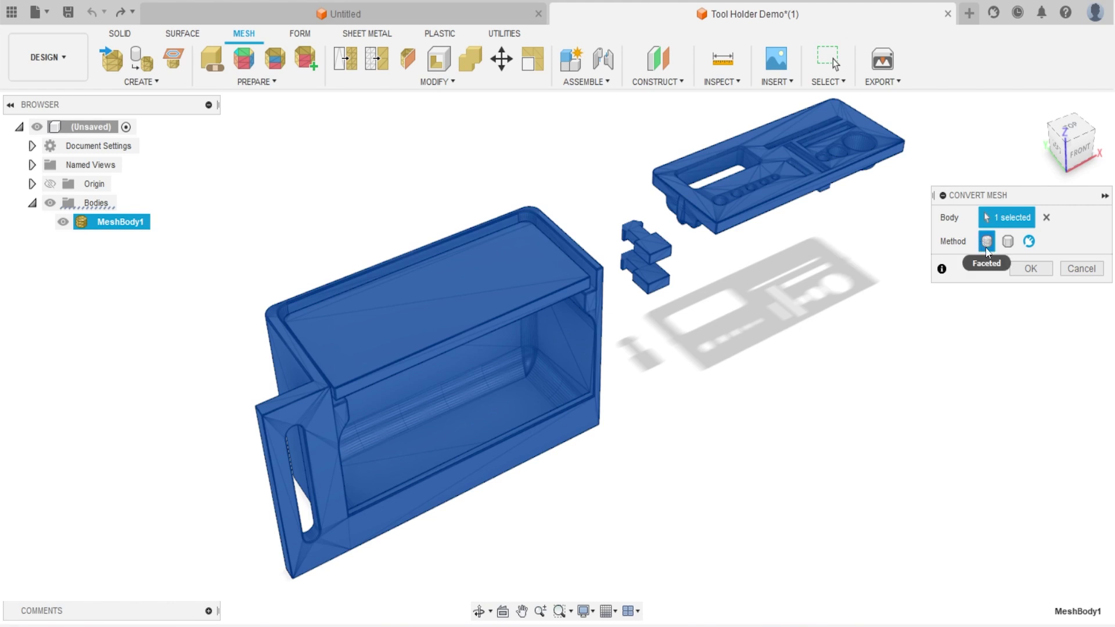
{"action": "left_click", "coordinate": [1016, 270]}
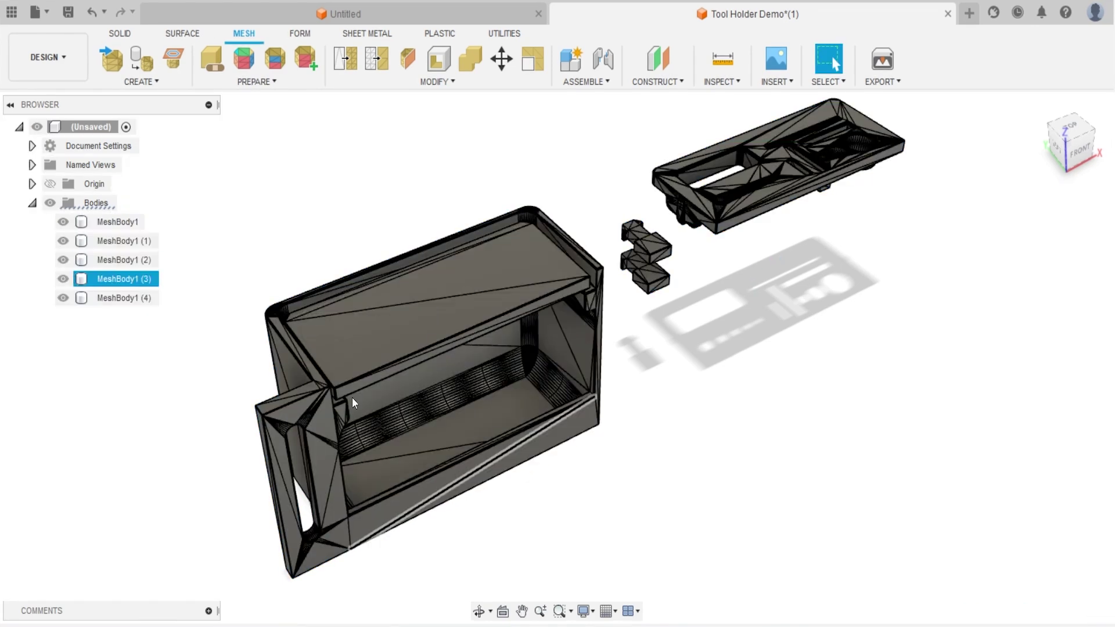
Inspect the triangular facets of the converted bodies up close around the tray's small round holes
{"action": "left_click", "coordinate": [413, 328]}
{"action": "scroll", "coordinate": [466, 281], "scroll_direction": "up", "scroll_amount": 10}
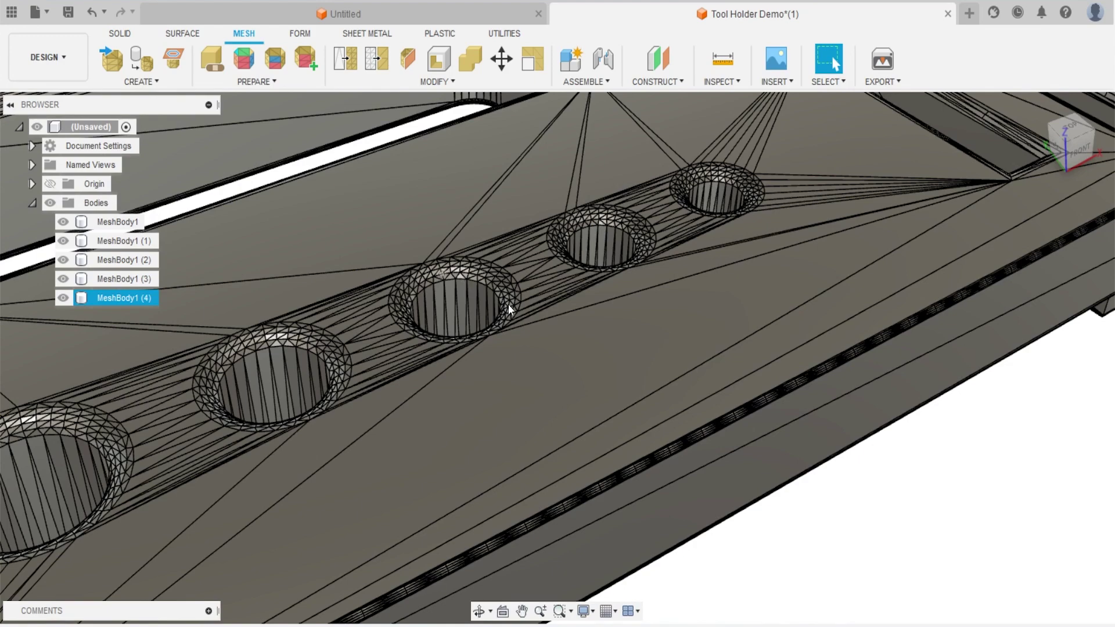
{"action": "scroll", "coordinate": [510, 309], "scroll_direction": "up", "scroll_amount": 5}
{"action": "scroll", "coordinate": [527, 313], "scroll_direction": "down", "scroll_amount": 12}
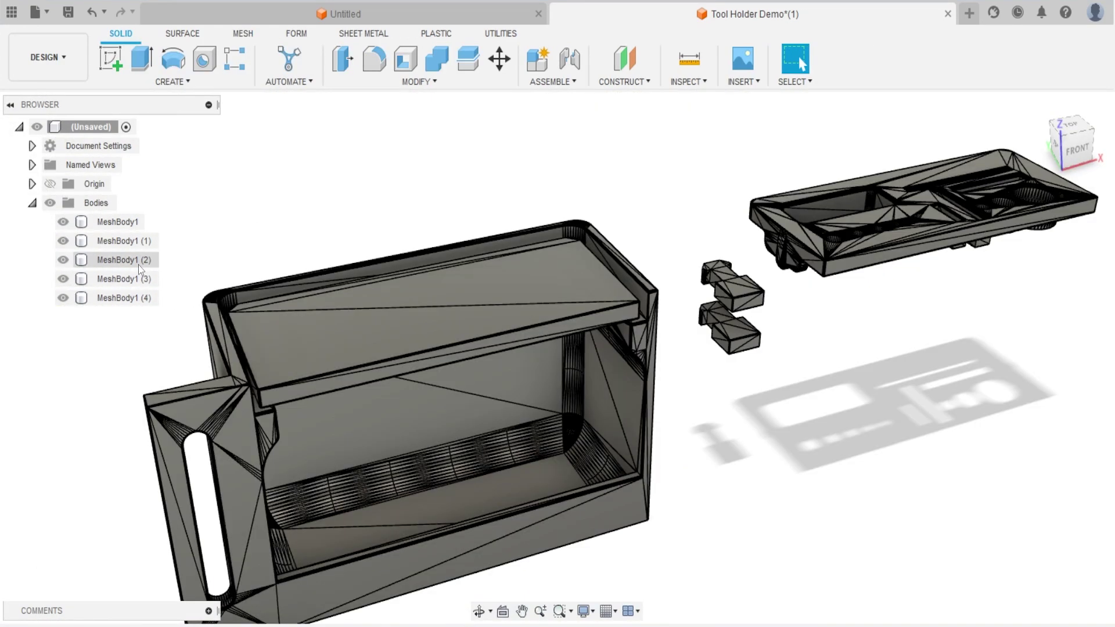
Move the lid body MeshBody1 (2) out of the box by -950 mm along Y
{"action": "left_click", "coordinate": [139, 264]}
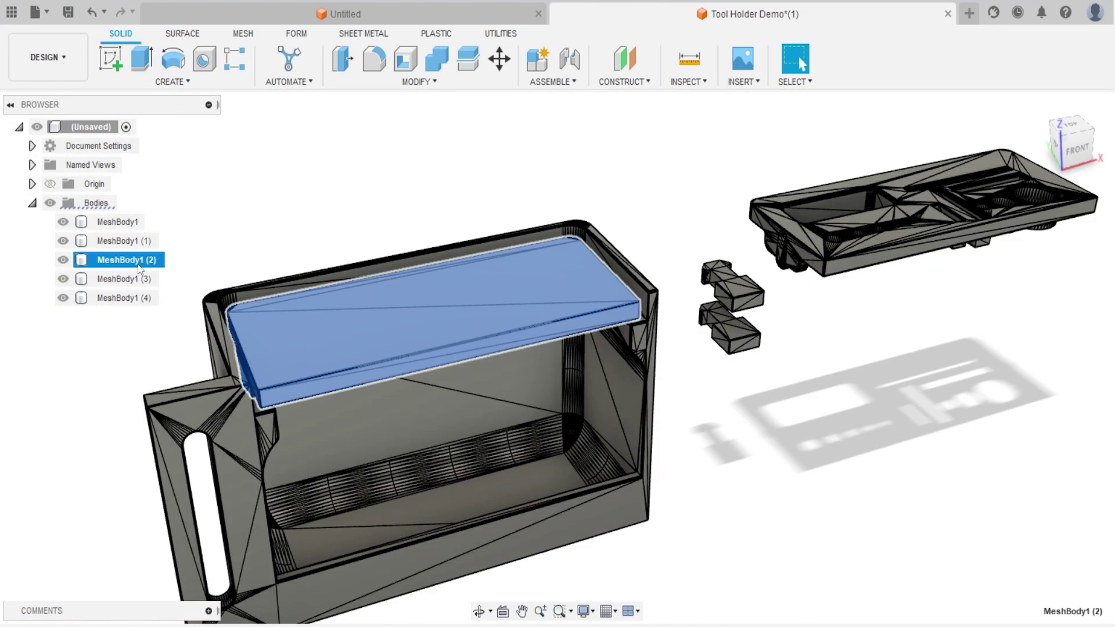
{"action": "key", "text": "m"}
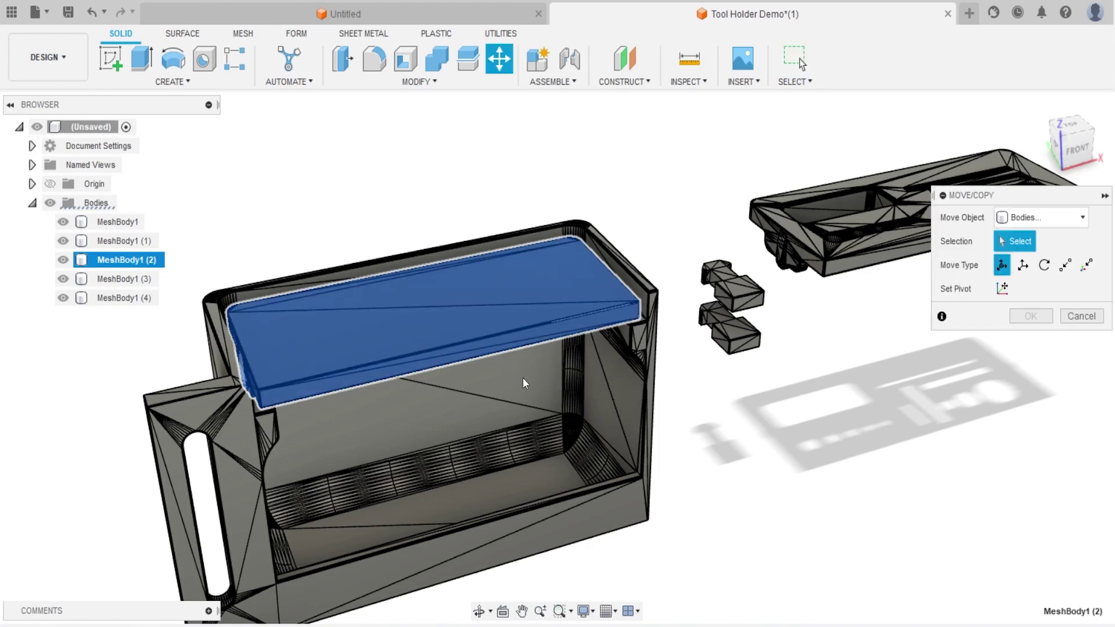
{"action": "scroll", "coordinate": [526, 378], "scroll_direction": "down", "scroll_amount": 3}
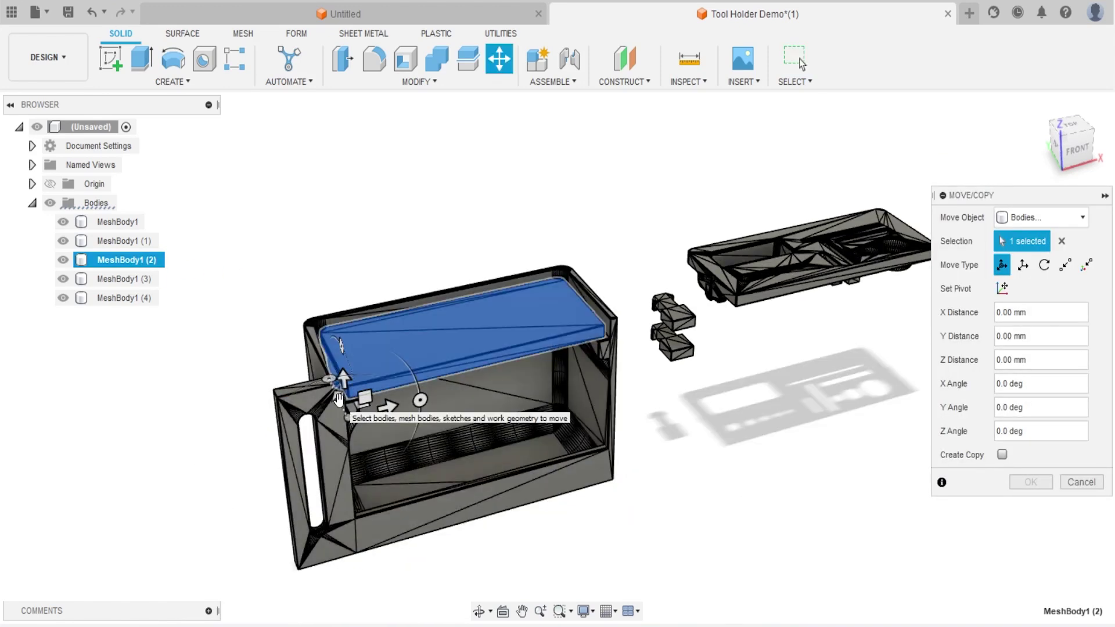
{"action": "left_click_drag", "start_coordinate": [339, 399], "coordinate": [419, 563]}
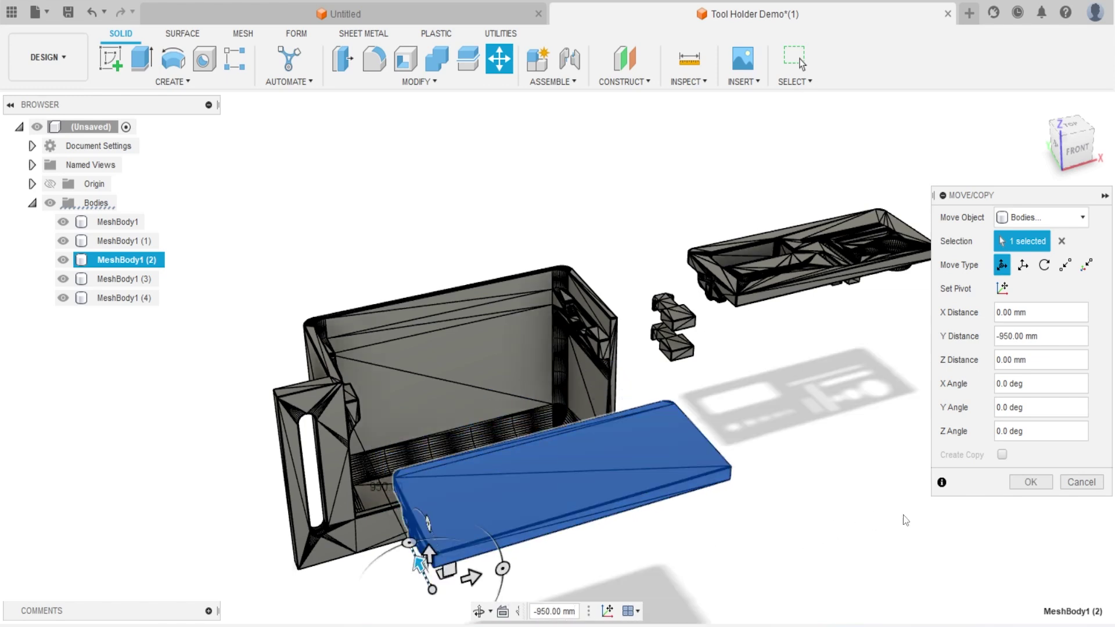
{"action": "left_click", "coordinate": [1031, 483]}
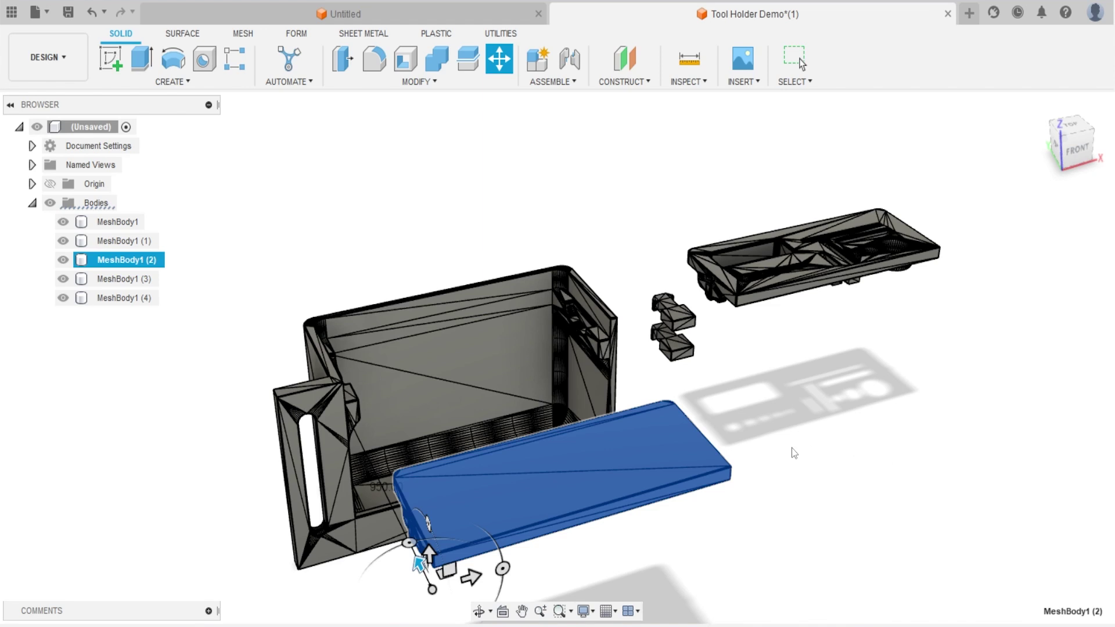
{"action": "left_click", "coordinate": [781, 458]}
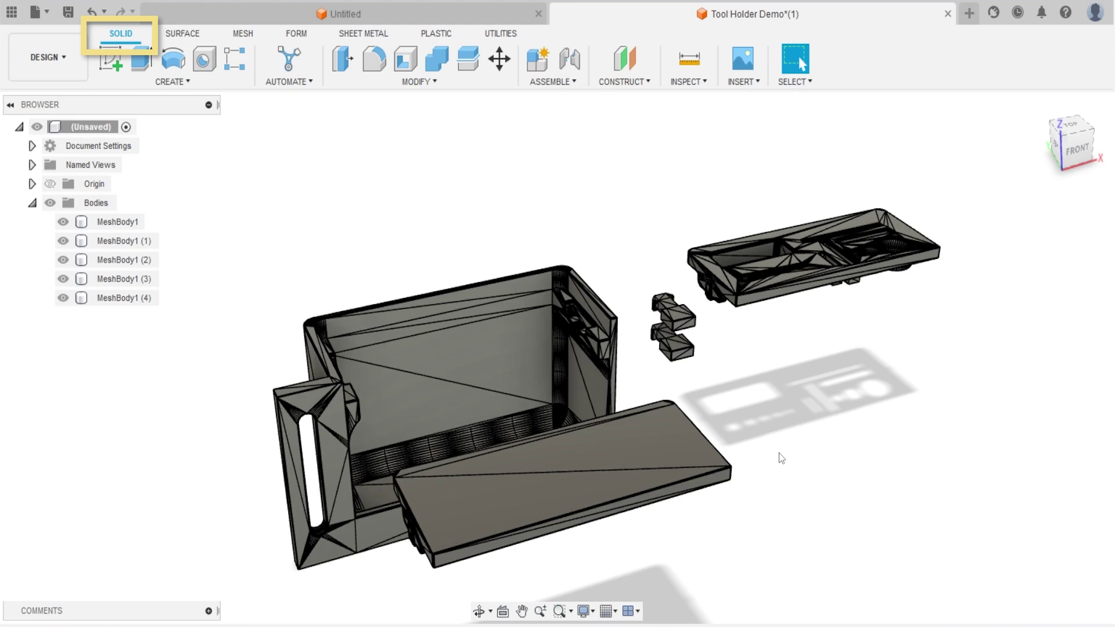
Start a sketch on the lid's top face and draw a two-point rectangle enclosing the whole lid
{"action": "left_click", "coordinate": [111, 58]}
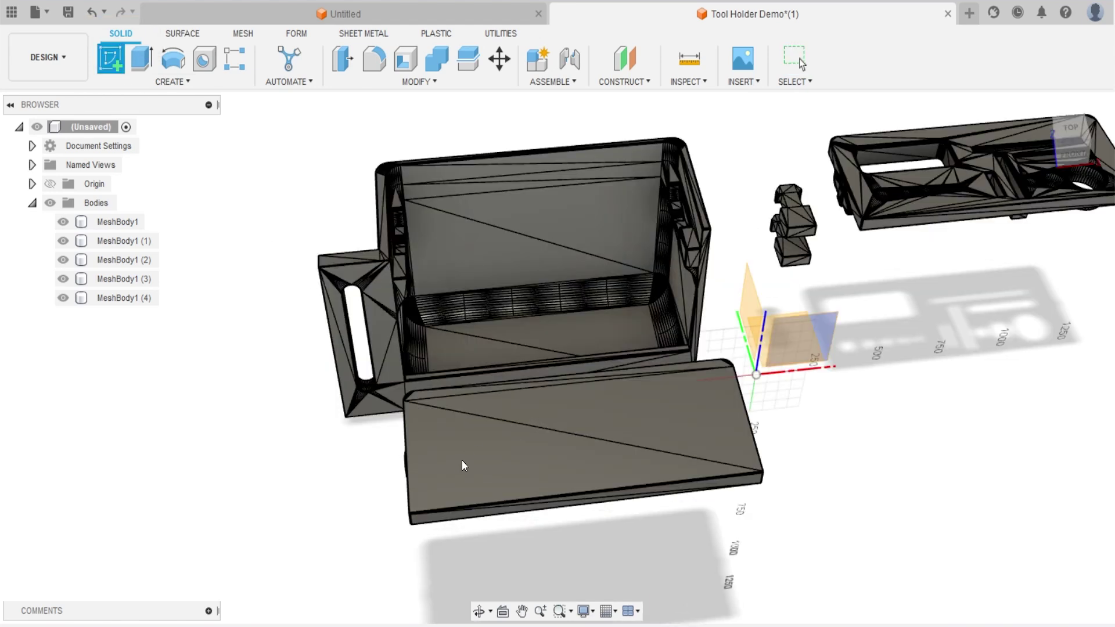
{"action": "left_click", "coordinate": [505, 464]}
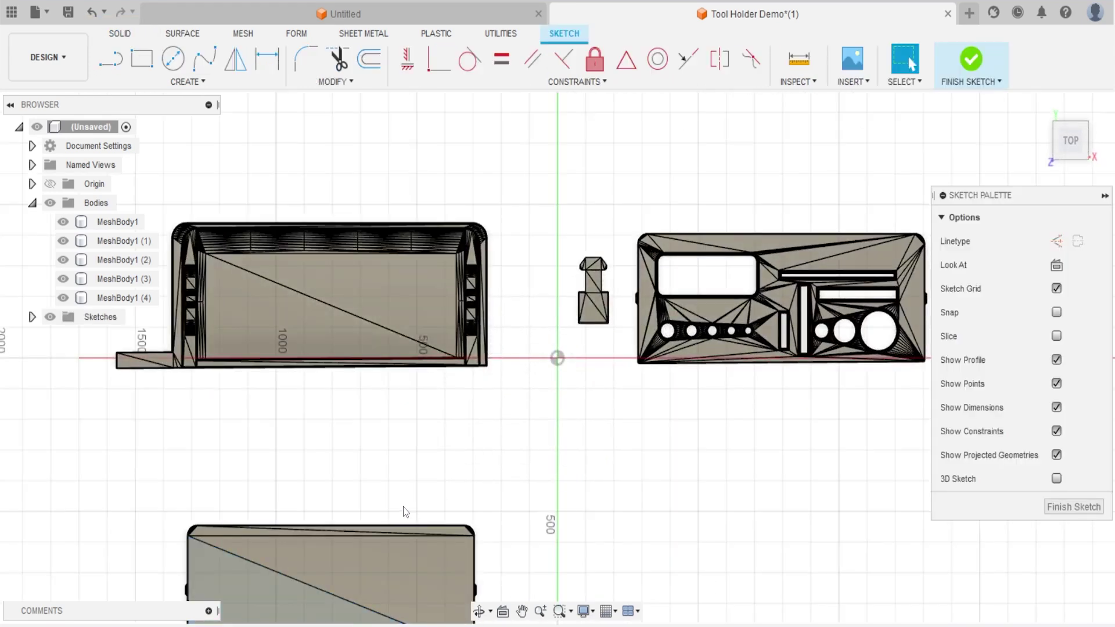
{"action": "middle_click_drag", "start_coordinate": [406, 511], "coordinate": [337, 313], "text": "shift"}
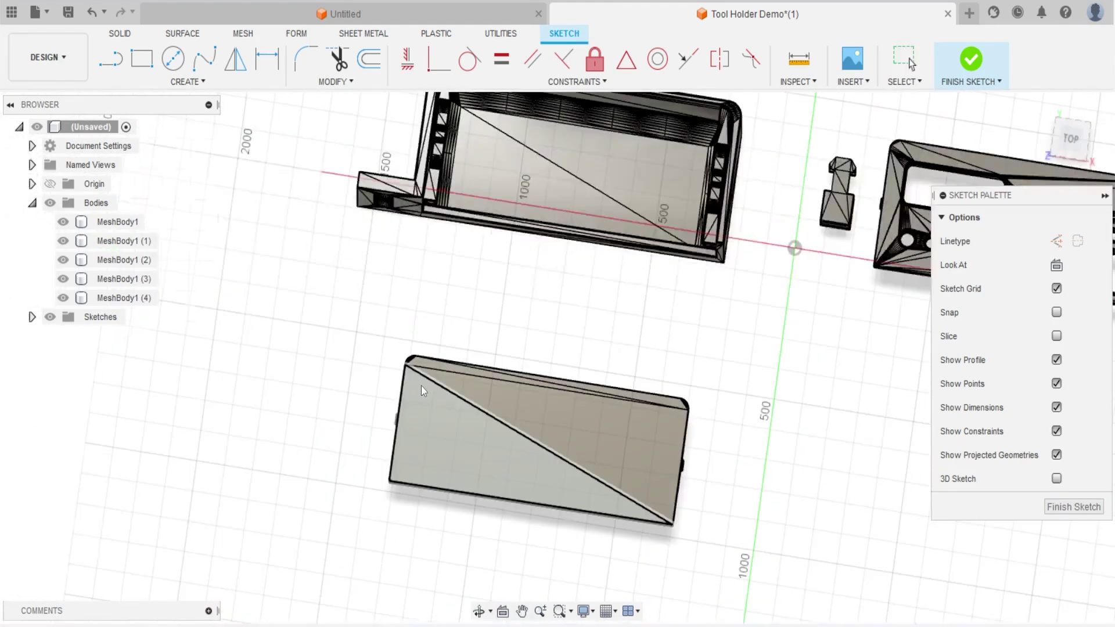
{"action": "left_click", "coordinate": [141, 58]}
{"action": "left_click", "coordinate": [390, 324]}
{"action": "left_click", "coordinate": [708, 546]}
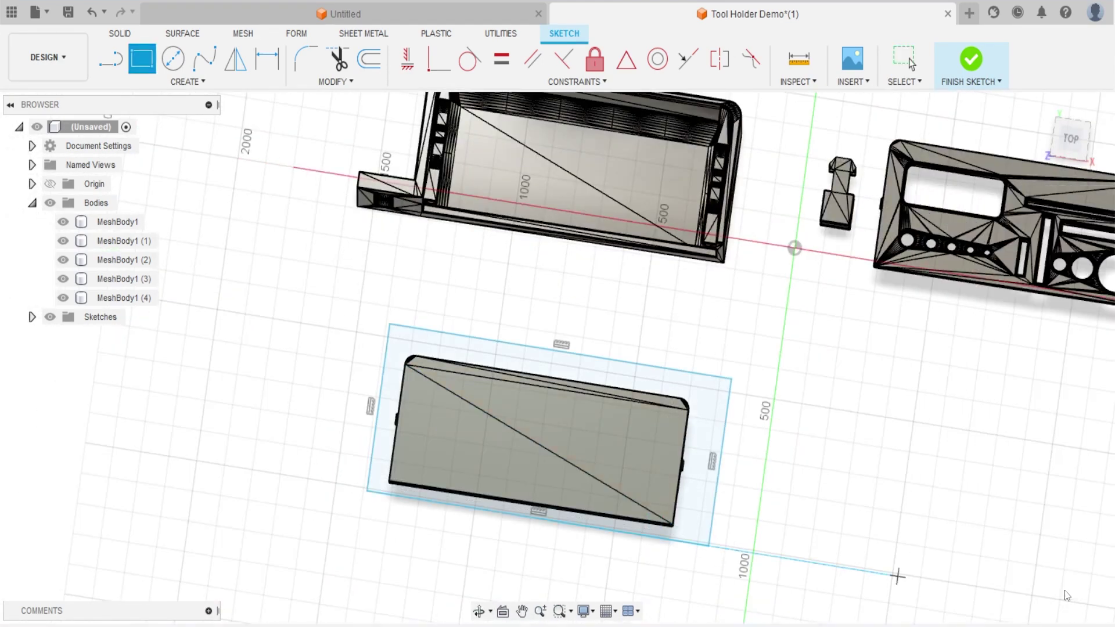
Extrude both sketch profiles over the lid as a Cut of -0.001 mm to clear the facet lines from its top face
{"action": "key", "text": "e"}
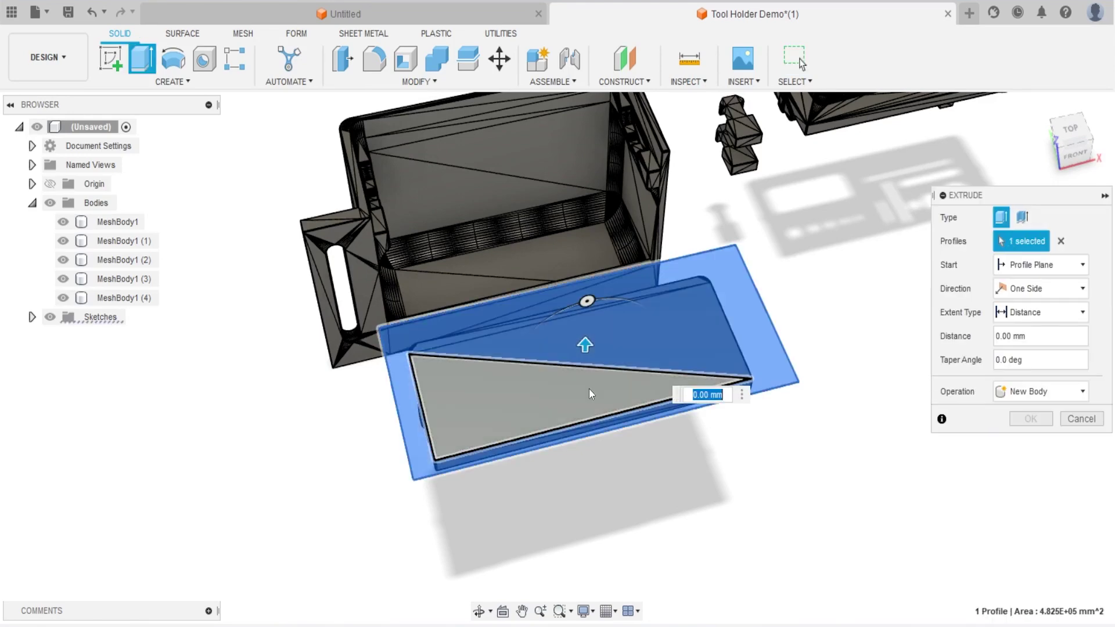
{"action": "left_click", "coordinate": [591, 394]}
{"action": "type", "text": "-0.001"}
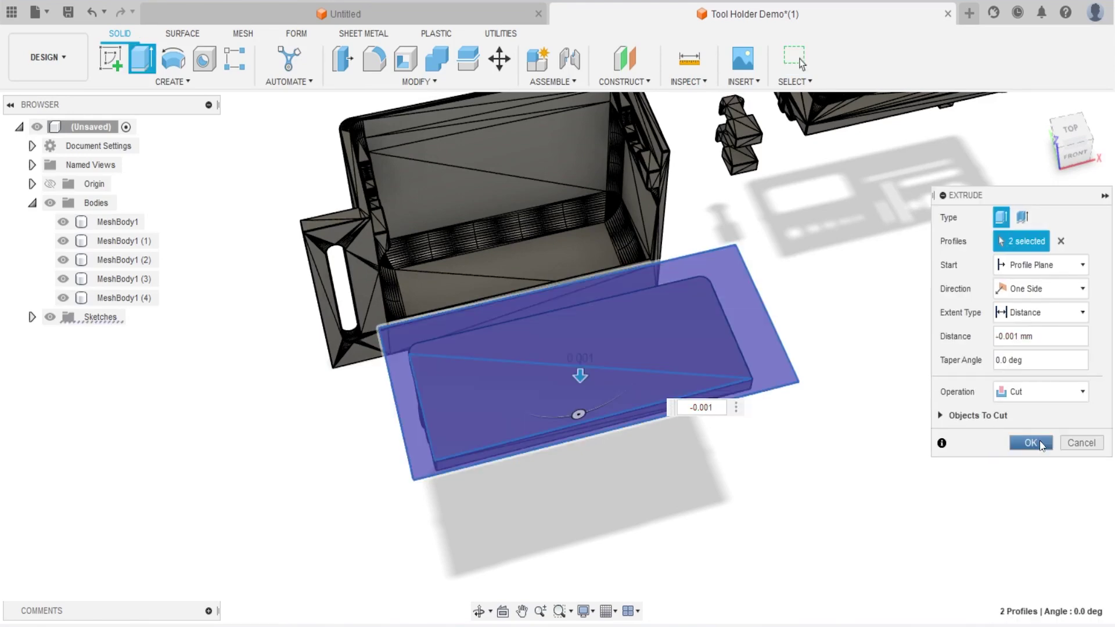
{"action": "left_click", "coordinate": [1031, 443]}
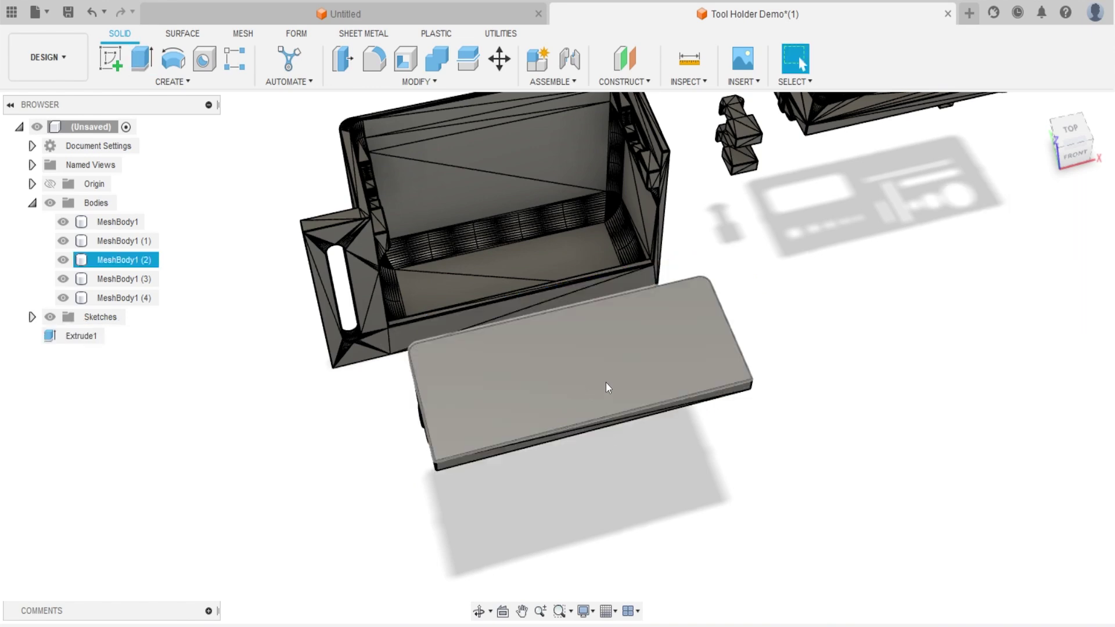
{"action": "scroll", "coordinate": [622, 379], "scroll_direction": "up", "scroll_amount": 5}
{"action": "middle_click_drag", "start_coordinate": [615, 374], "coordinate": [576, 372], "text": "shift"}
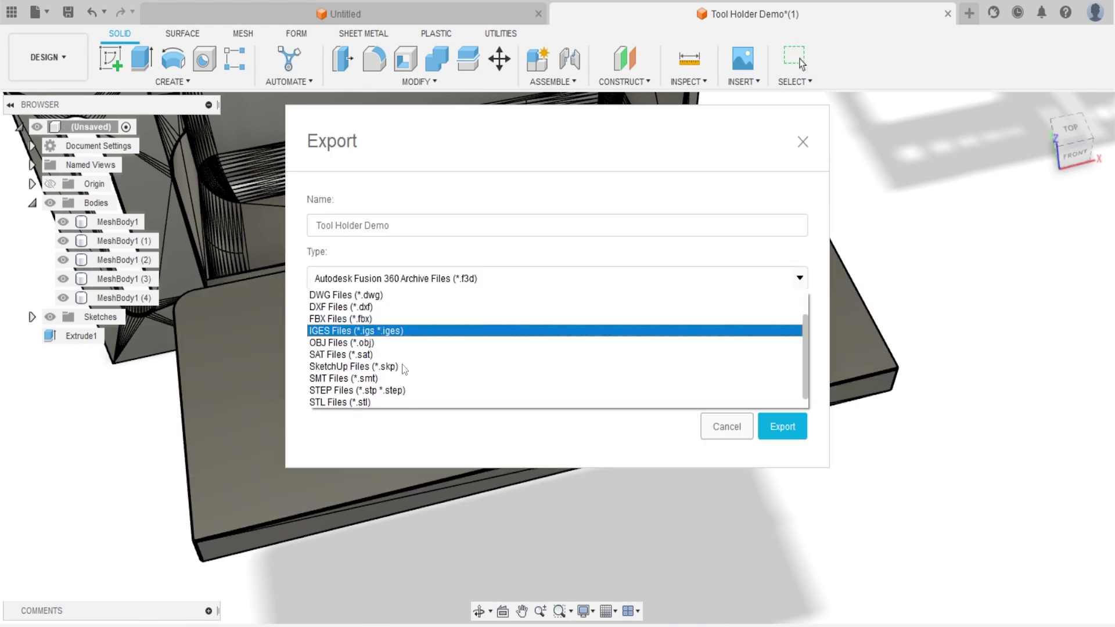
Choose STEP as the export type for Tool Holder Demo, and close the document without saving its changes
{"action": "scroll", "coordinate": [398, 384], "scroll_direction": "down", "scroll_amount": 1}
{"action": "left_click", "coordinate": [338, 379]}
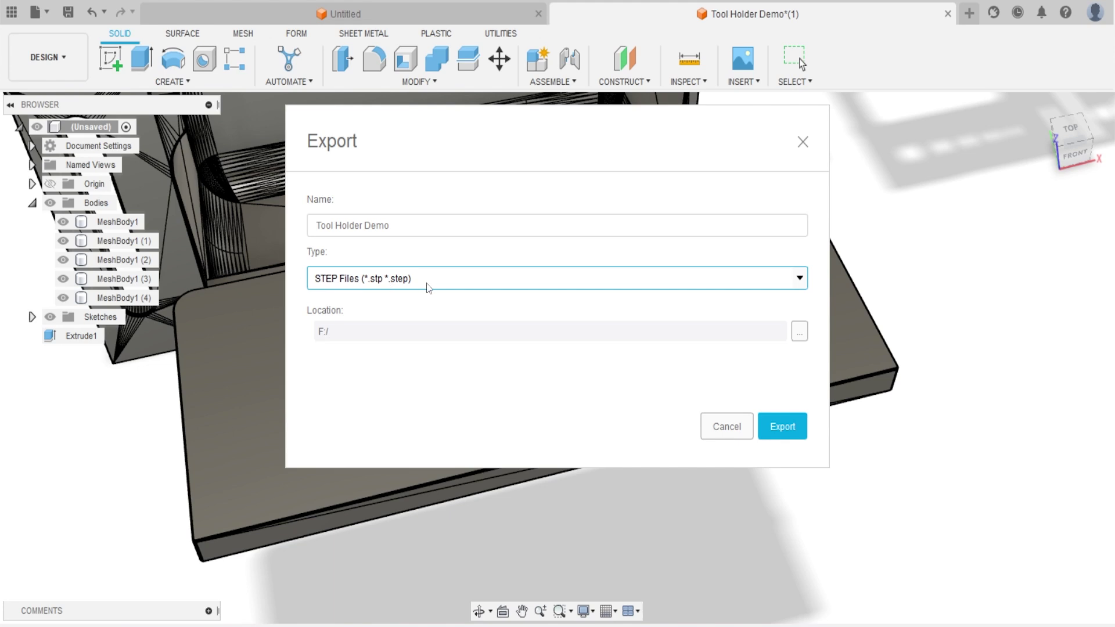
{"action": "left_click", "coordinate": [948, 13]}
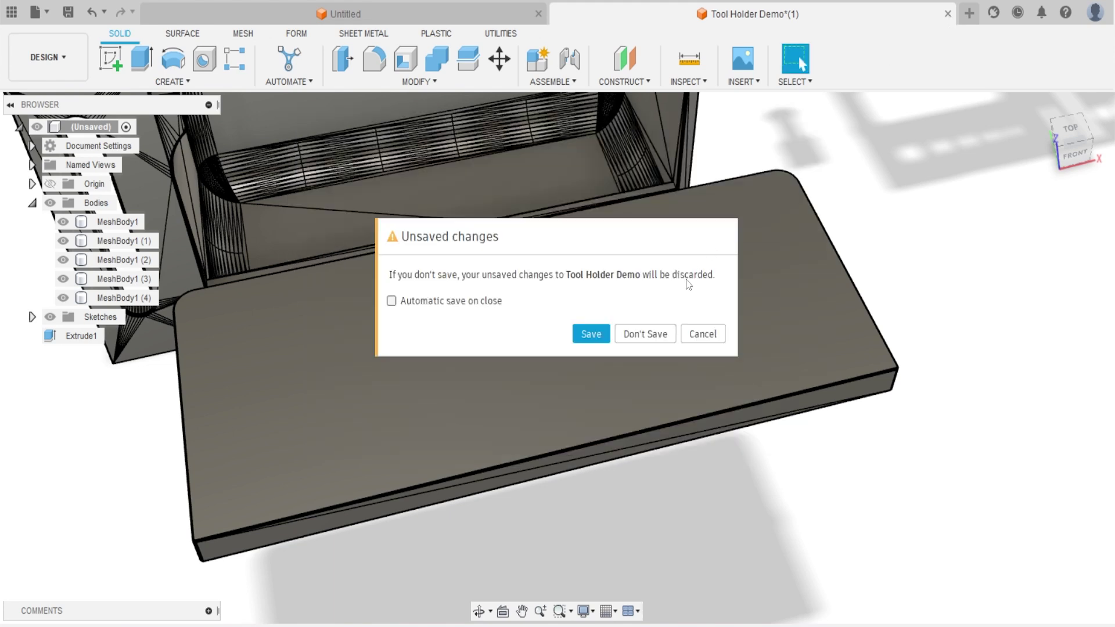
{"action": "left_click", "coordinate": [652, 334]}
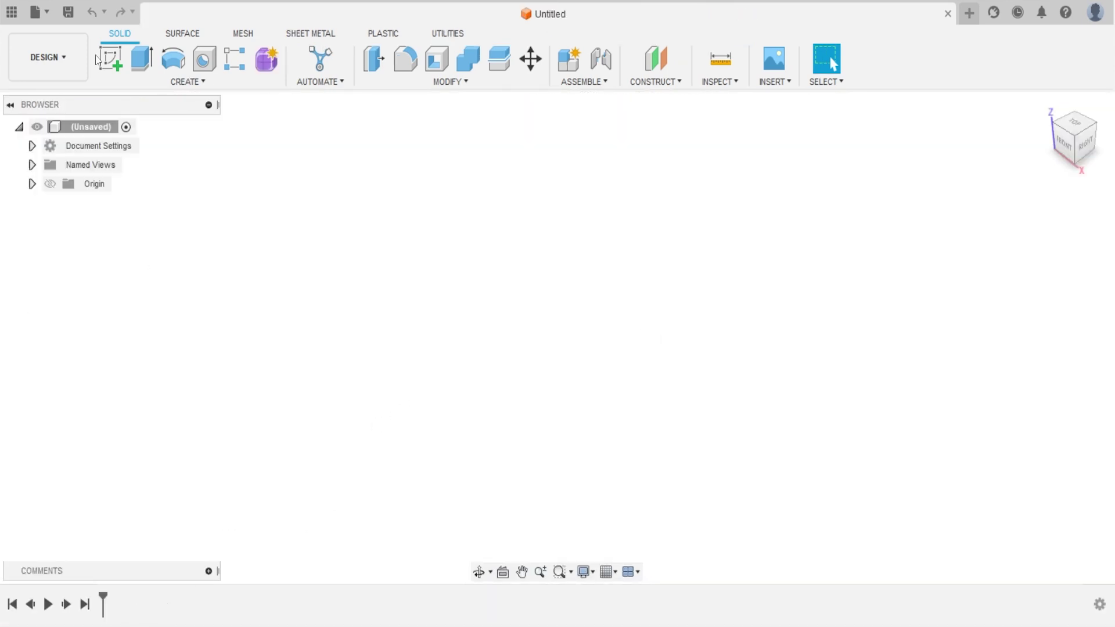
Open Tool Holder Demo.step from the computer's Printing (F:) drive
{"action": "left_click", "coordinate": [43, 15]}
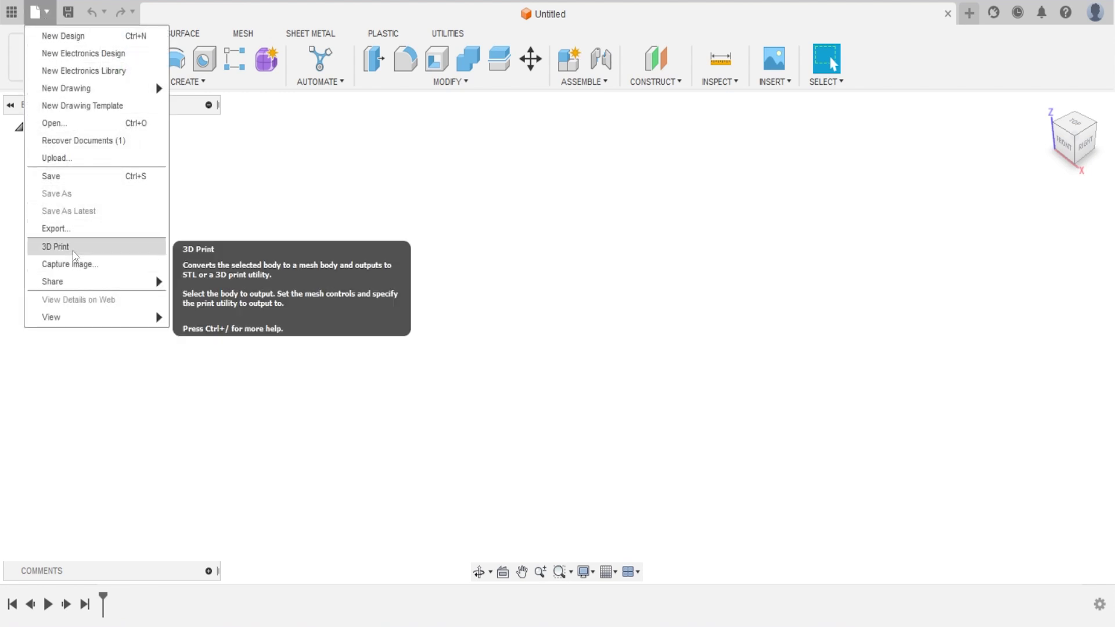
{"action": "left_click", "coordinate": [60, 125]}
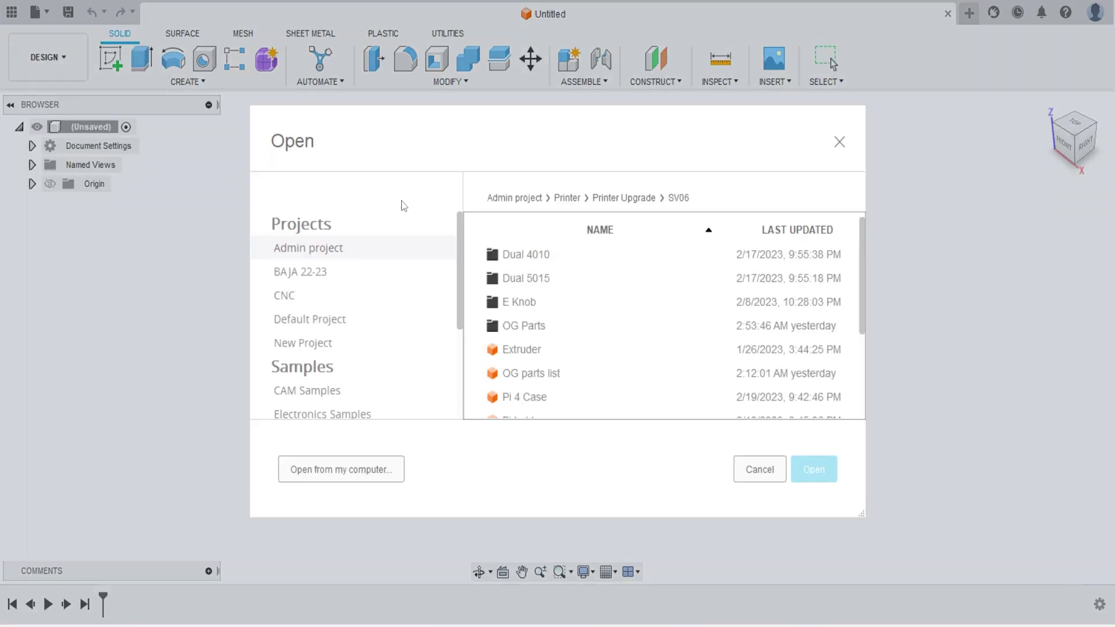
{"action": "left_click", "coordinate": [366, 467]}
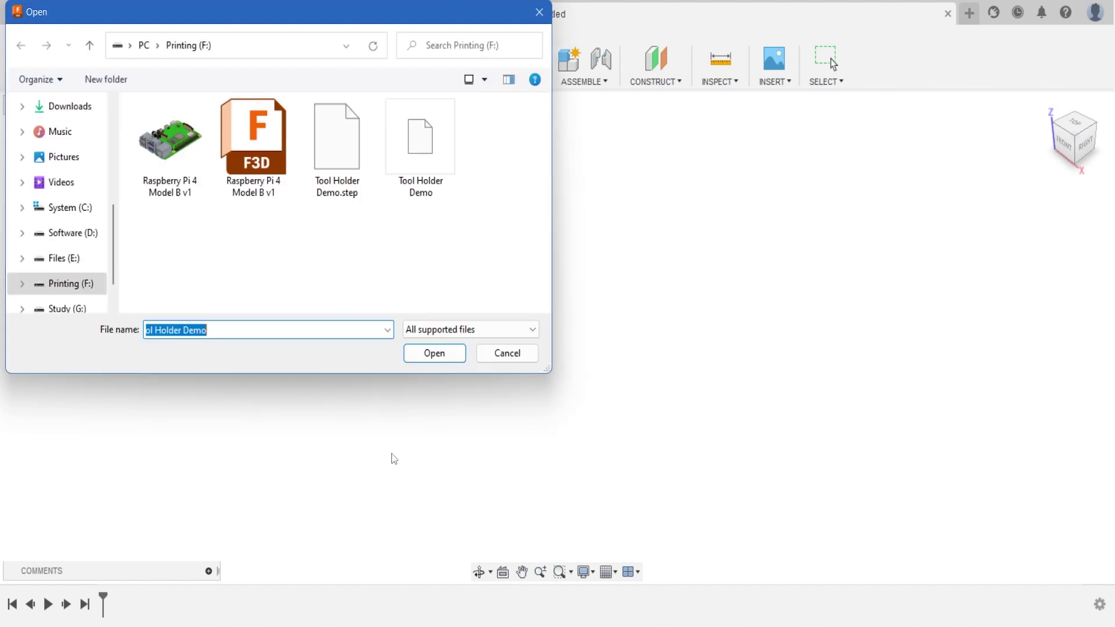
{"action": "left_click", "coordinate": [348, 192]}
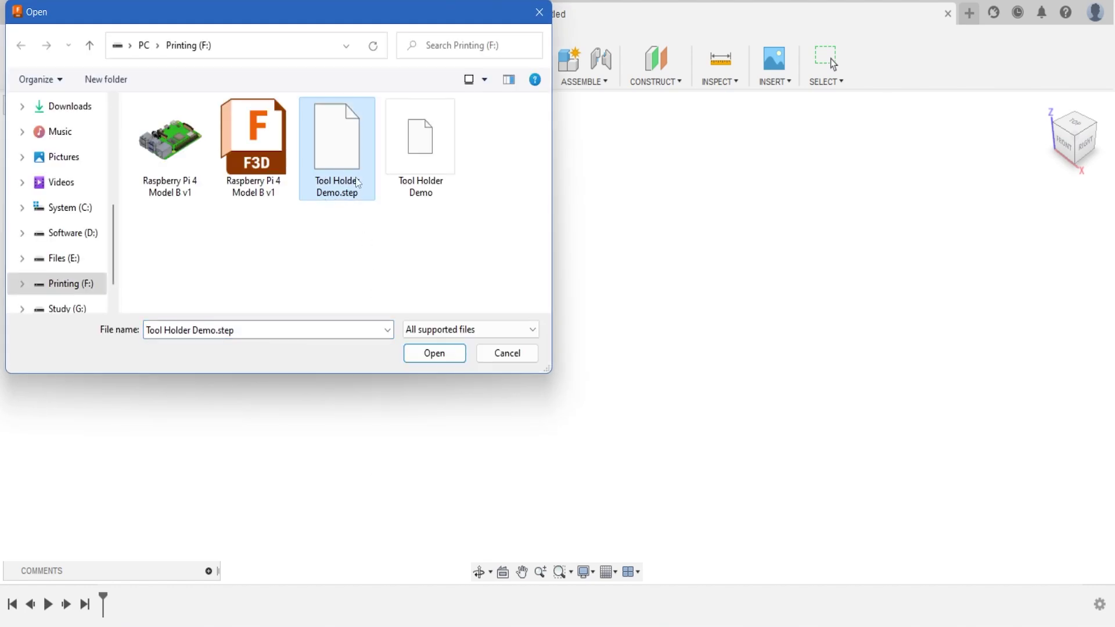
{"action": "left_click", "coordinate": [426, 354]}
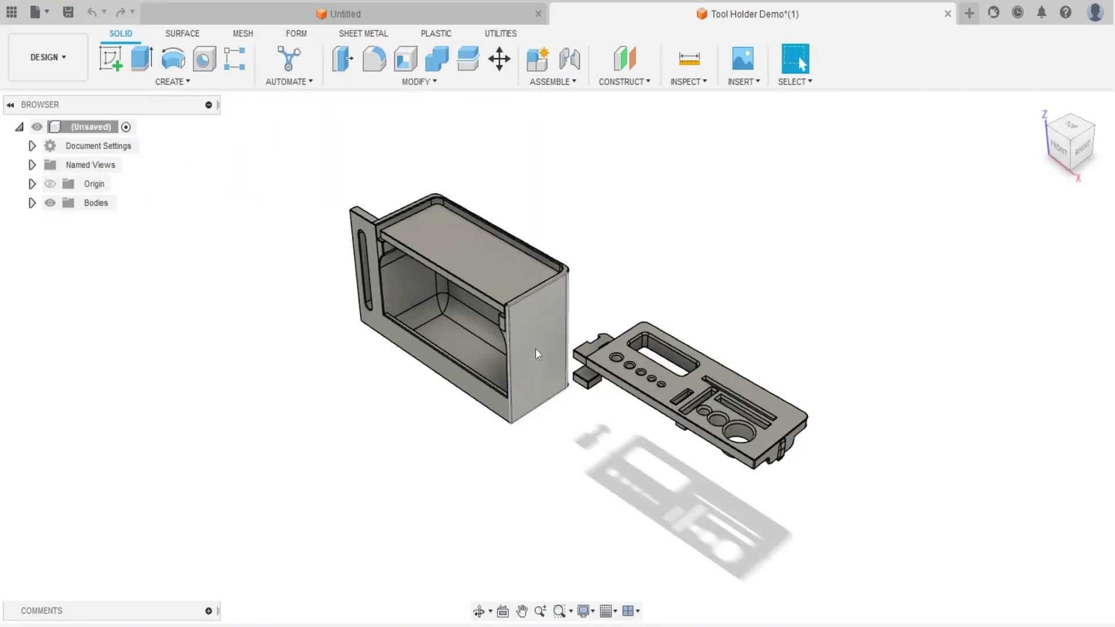
Examine the imported STEP model up close around the tray's holes and slots, and return to the overall view
{"action": "scroll", "coordinate": [542, 350], "scroll_direction": "up", "scroll_amount": 5}
{"action": "middle_click_drag", "start_coordinate": [549, 353], "coordinate": [809, 495], "text": "shift"}
{"action": "scroll", "coordinate": [668, 421], "scroll_direction": "up", "scroll_amount": 3}
{"action": "scroll", "coordinate": [647, 403], "scroll_direction": "up", "scroll_amount": 3}
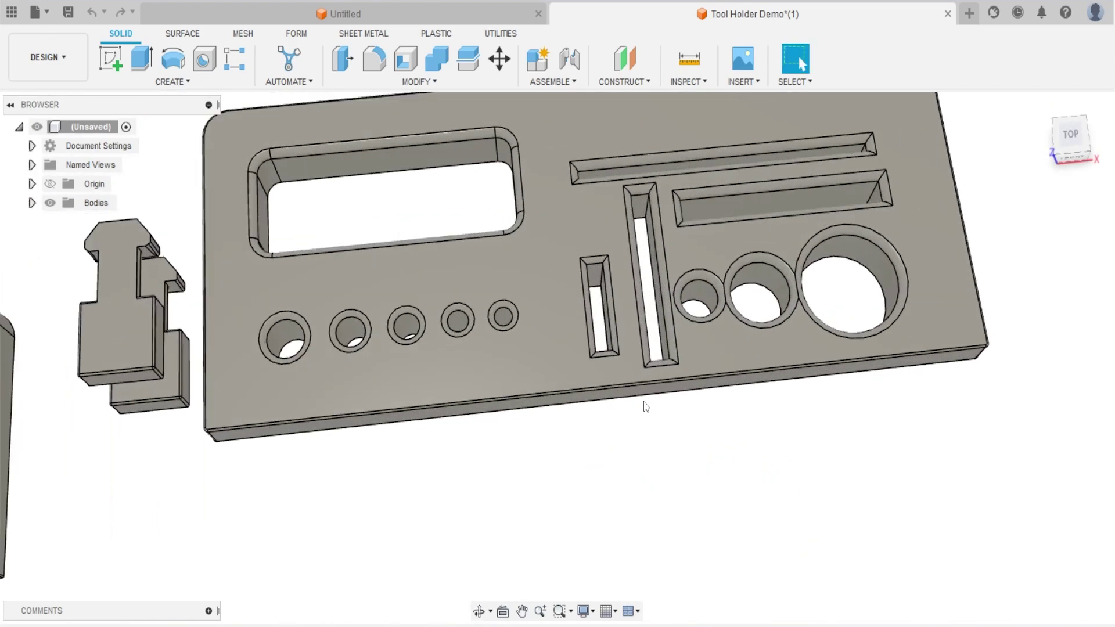
{"action": "key", "text": "F6"}
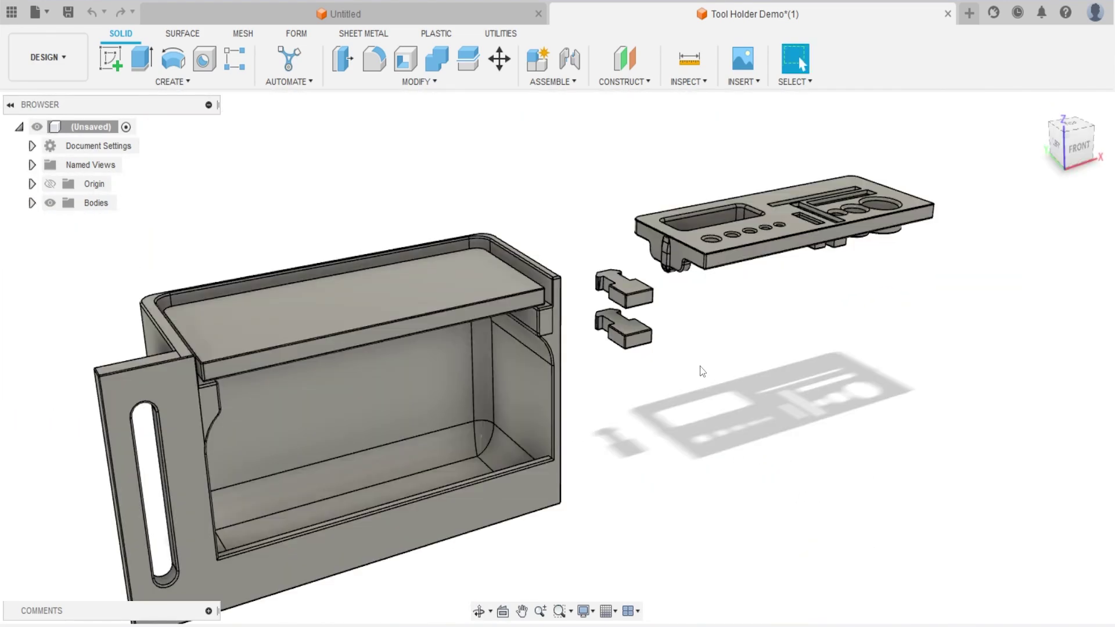
Check individual faces and edges of the lid and the rounded edge of the box's inner support by selecting them
{"action": "left_click", "coordinate": [387, 309]}
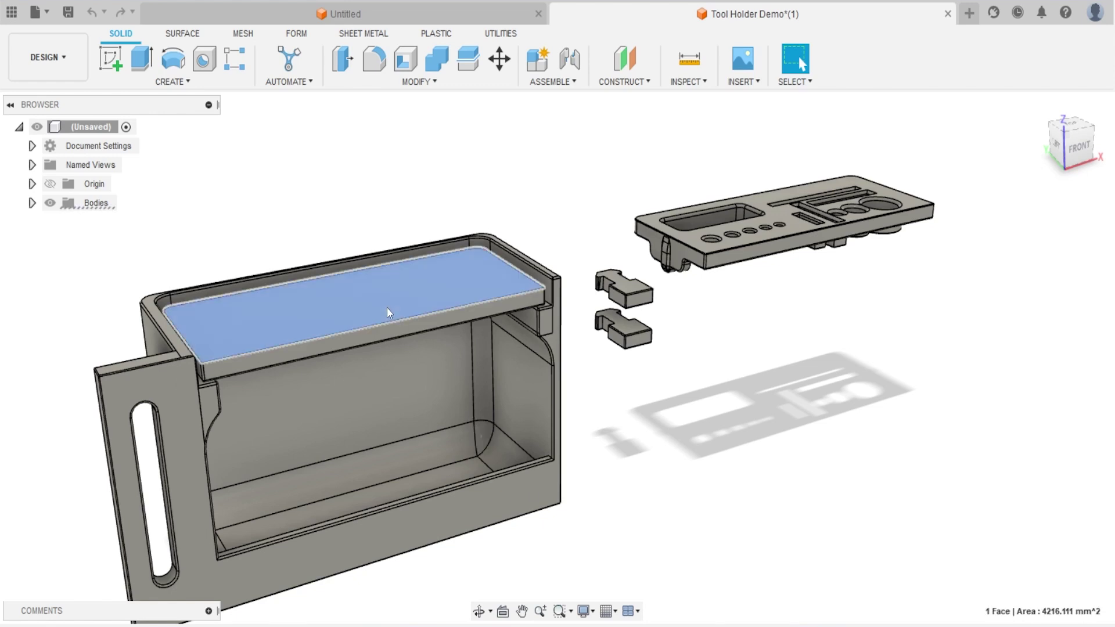
{"action": "left_click", "coordinate": [408, 395]}
{"action": "left_click", "coordinate": [243, 358]}
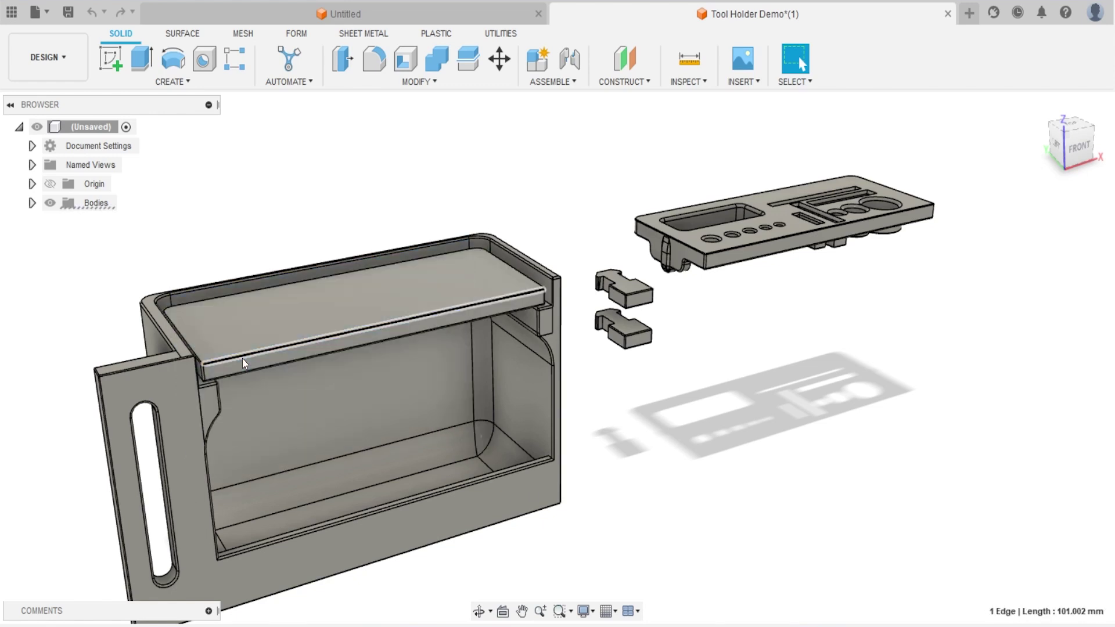
{"action": "left_click", "coordinate": [241, 370]}
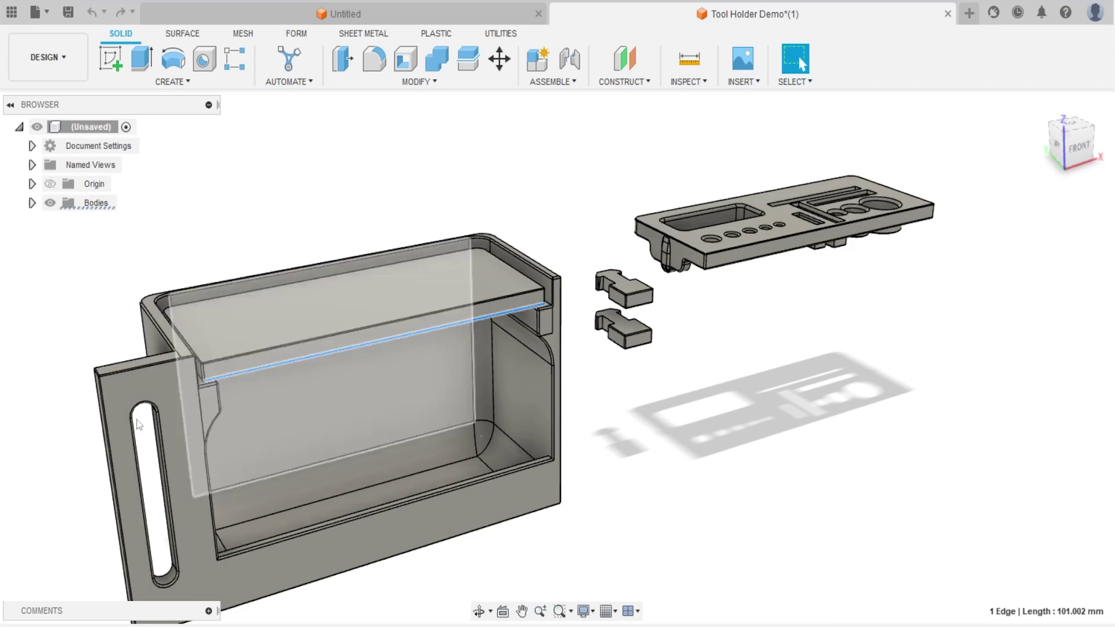
{"action": "scroll", "coordinate": [137, 419], "scroll_direction": "up", "scroll_amount": 5}
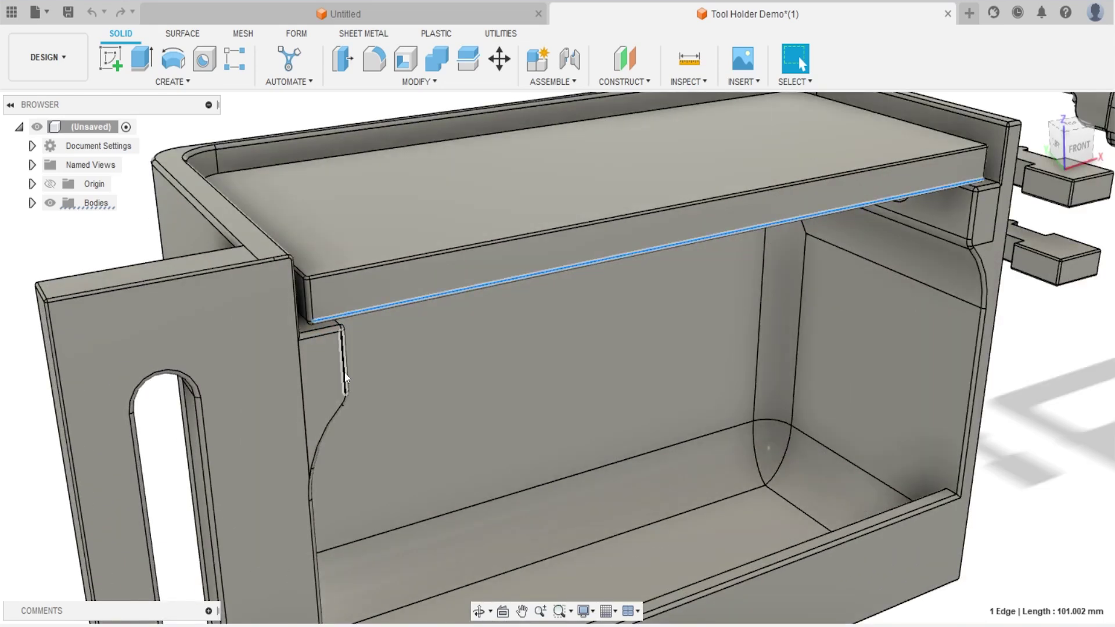
{"action": "scroll", "coordinate": [345, 372], "scroll_direction": "up", "scroll_amount": 5}
{"action": "left_click", "coordinate": [346, 311]}
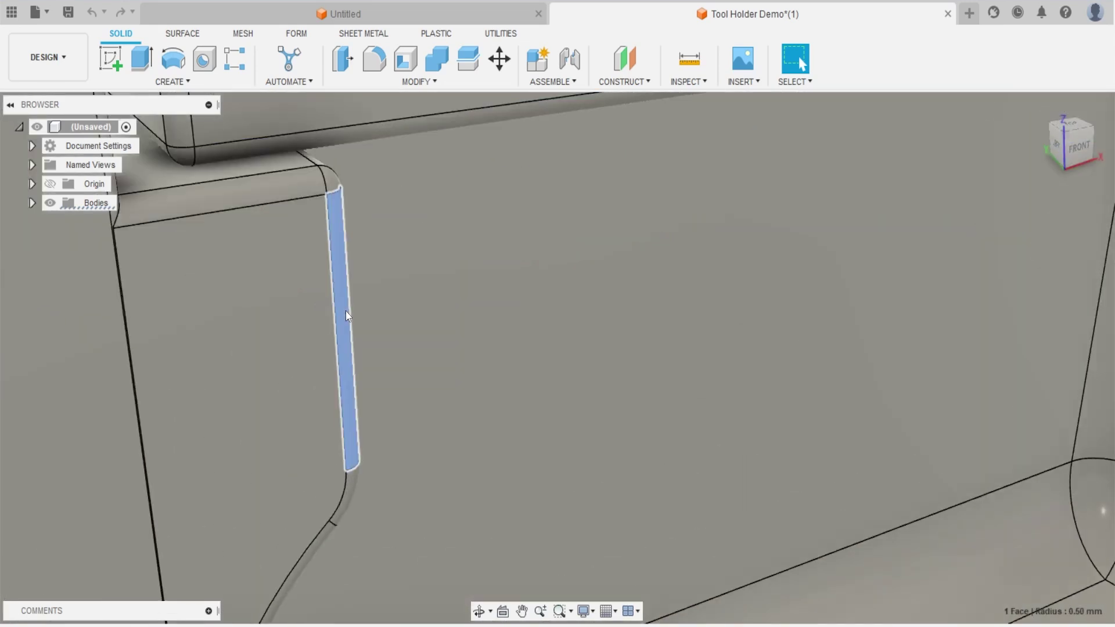
{"action": "scroll", "coordinate": [350, 307], "scroll_direction": "down", "scroll_amount": 10}
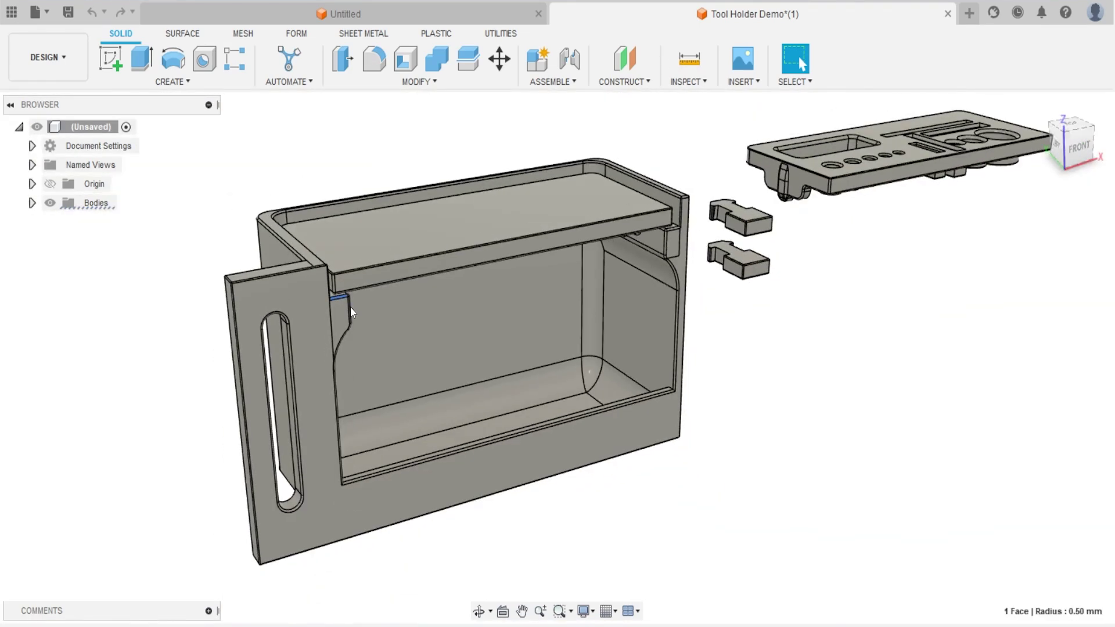
{"action": "left_click", "coordinate": [178, 357]}
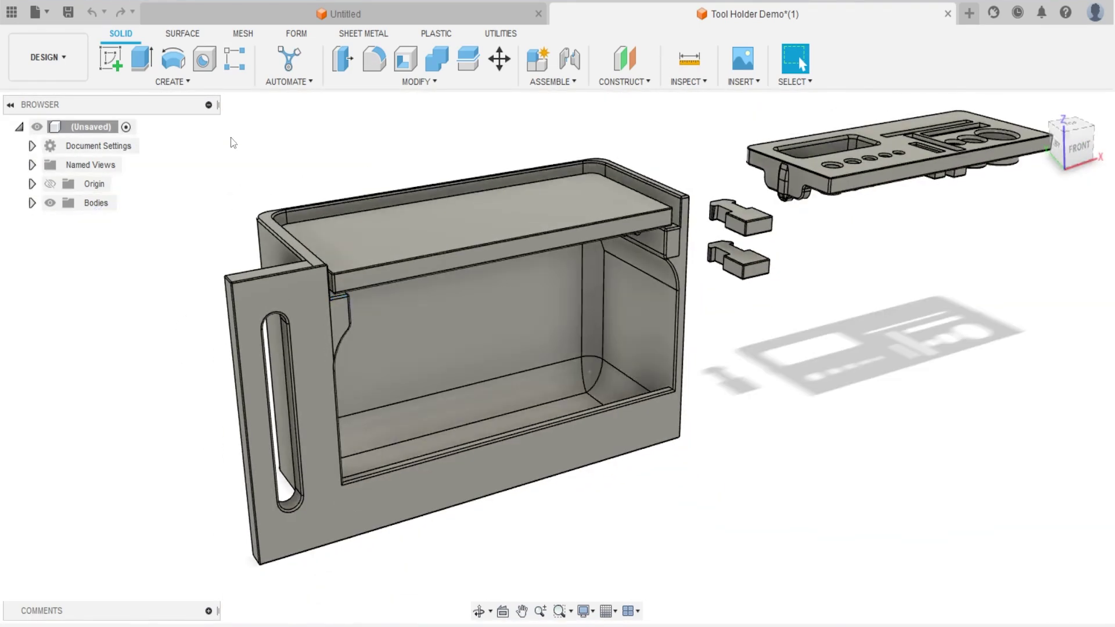
Enable Capture Design History for the model and create an empty sketch on the lid's top face
{"action": "right_click", "coordinate": [96, 145]}
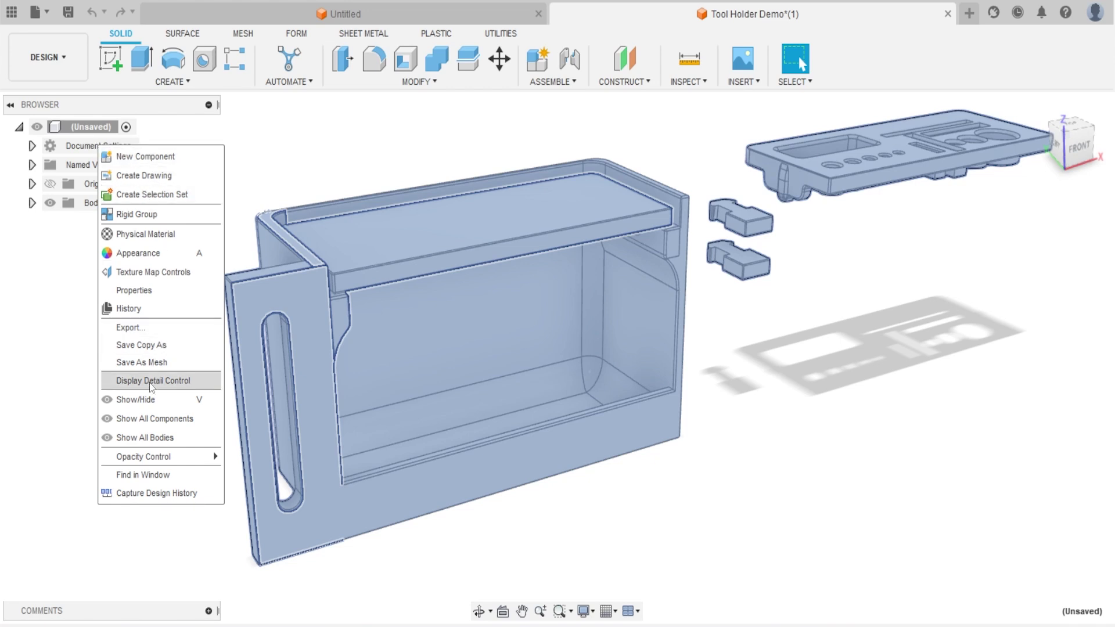
{"action": "left_click", "coordinate": [139, 492]}
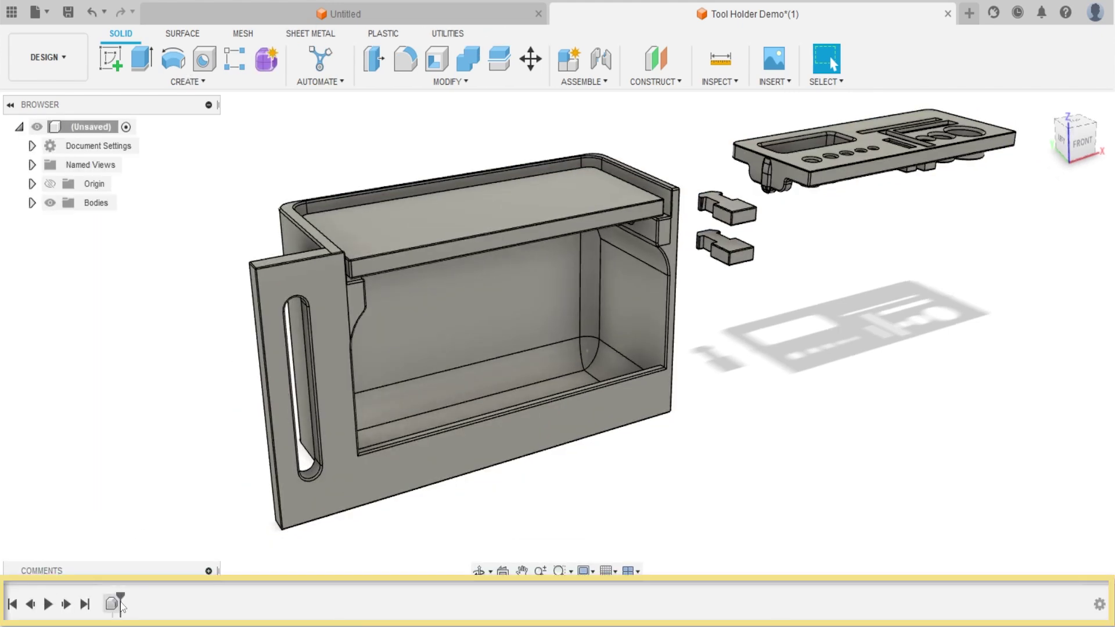
{"action": "left_click", "coordinate": [417, 224]}
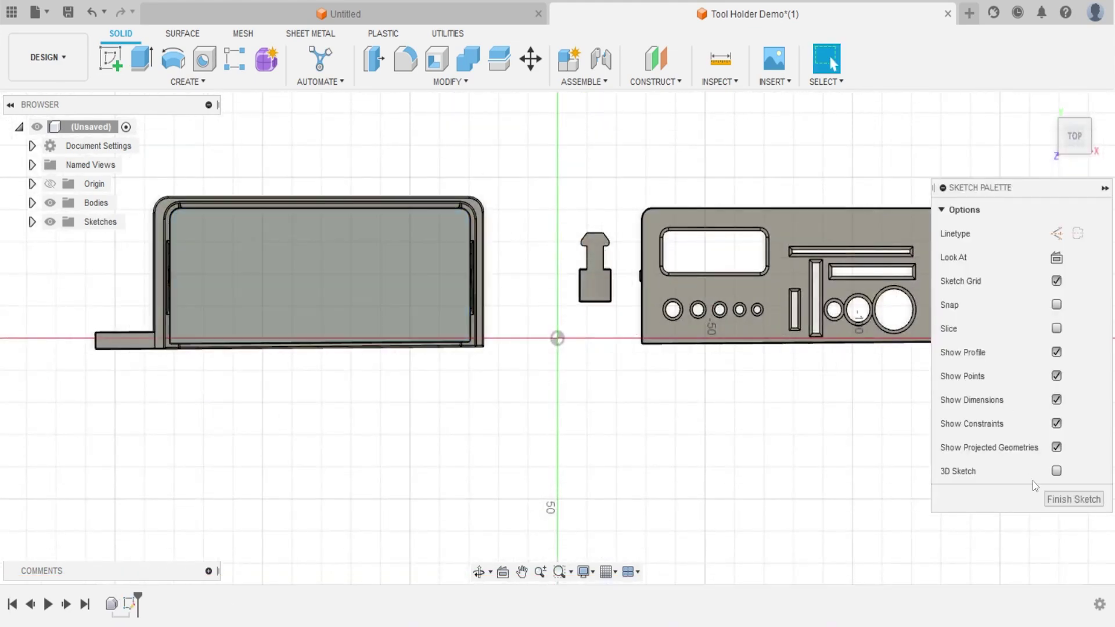
{"action": "left_click", "coordinate": [1070, 501]}
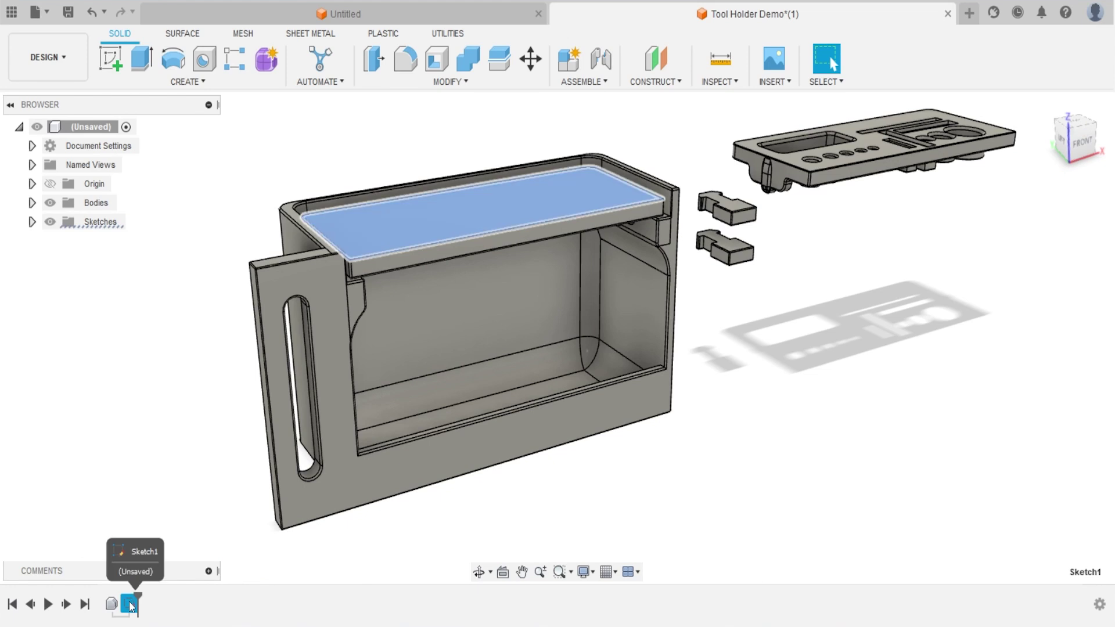
Delete the empty sketch on the lid's top face from the design history
{"action": "right_click", "coordinate": [131, 606]}
{"action": "left_click", "coordinate": [160, 483]}
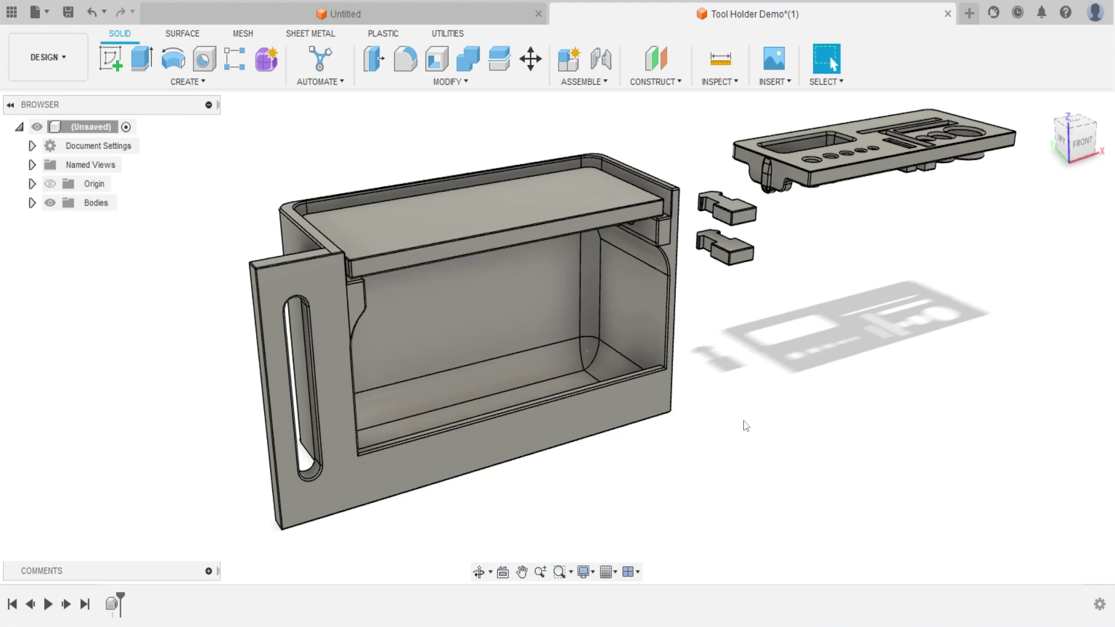
Review the pan, zoom and orbit shortcuts and the default orbit type in the general preferences, and close them without saving changes
{"action": "left_click", "coordinate": [1096, 12]}
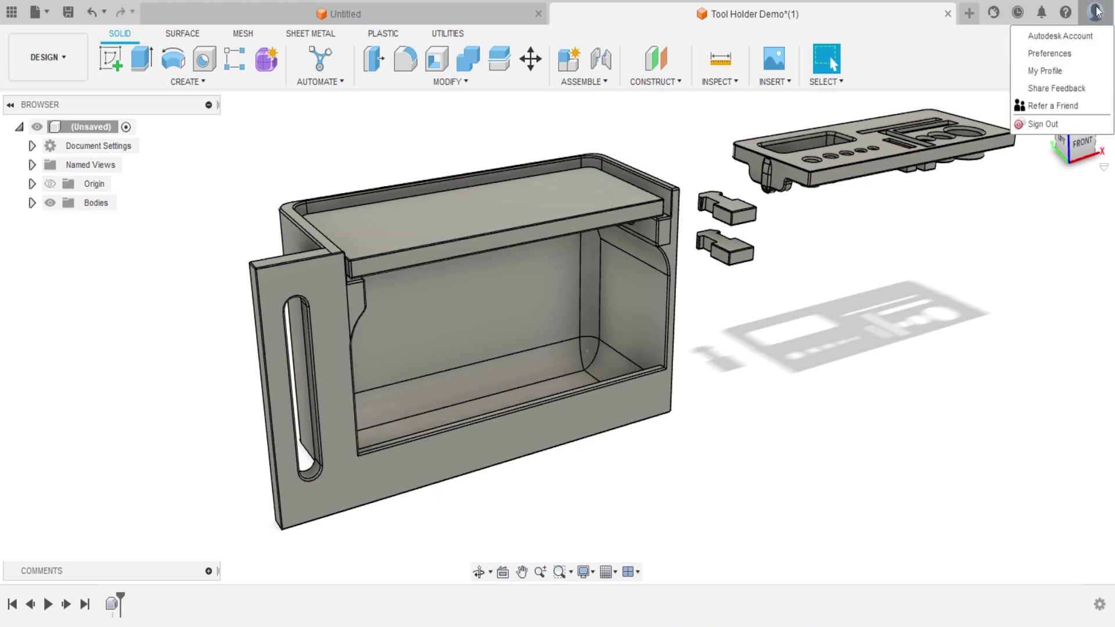
{"action": "left_click", "coordinate": [1097, 201]}
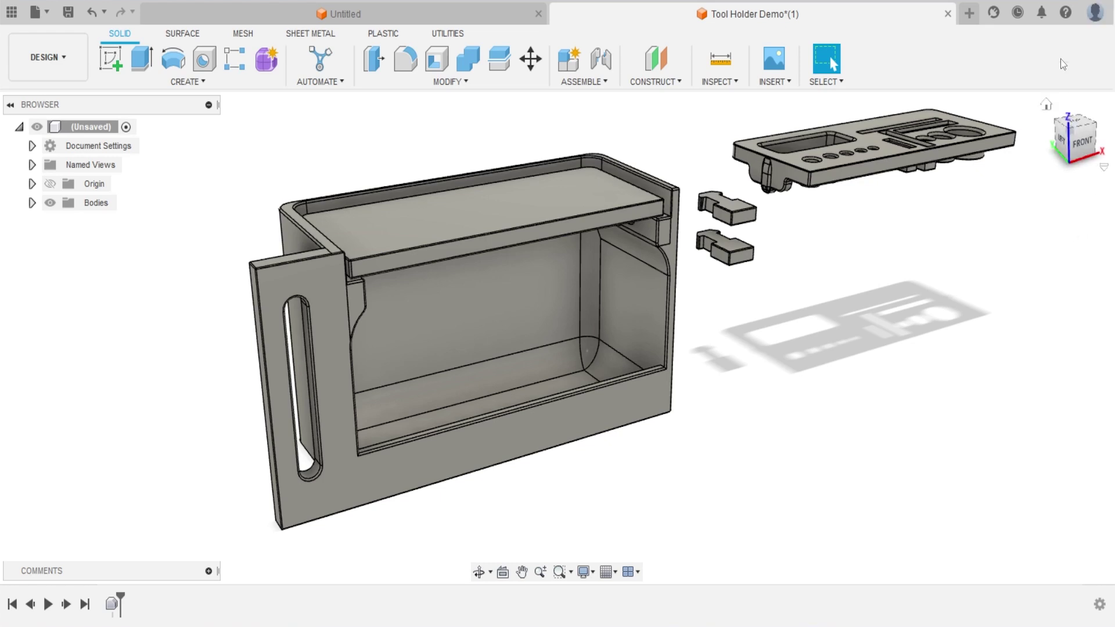
{"action": "left_click", "coordinate": [1097, 14]}
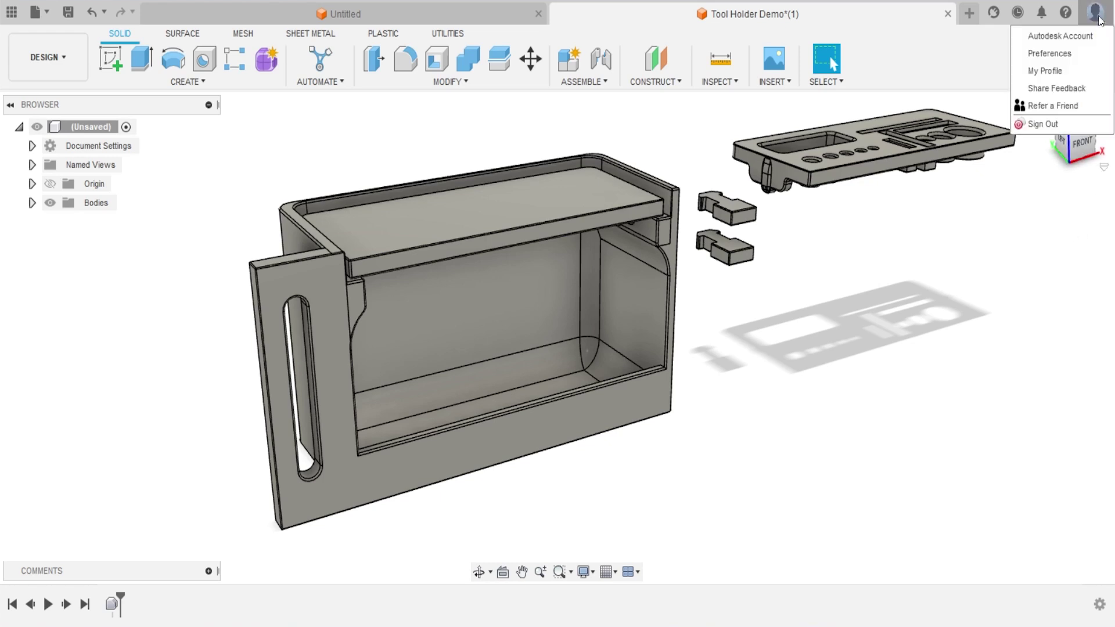
{"action": "left_click", "coordinate": [1058, 54]}
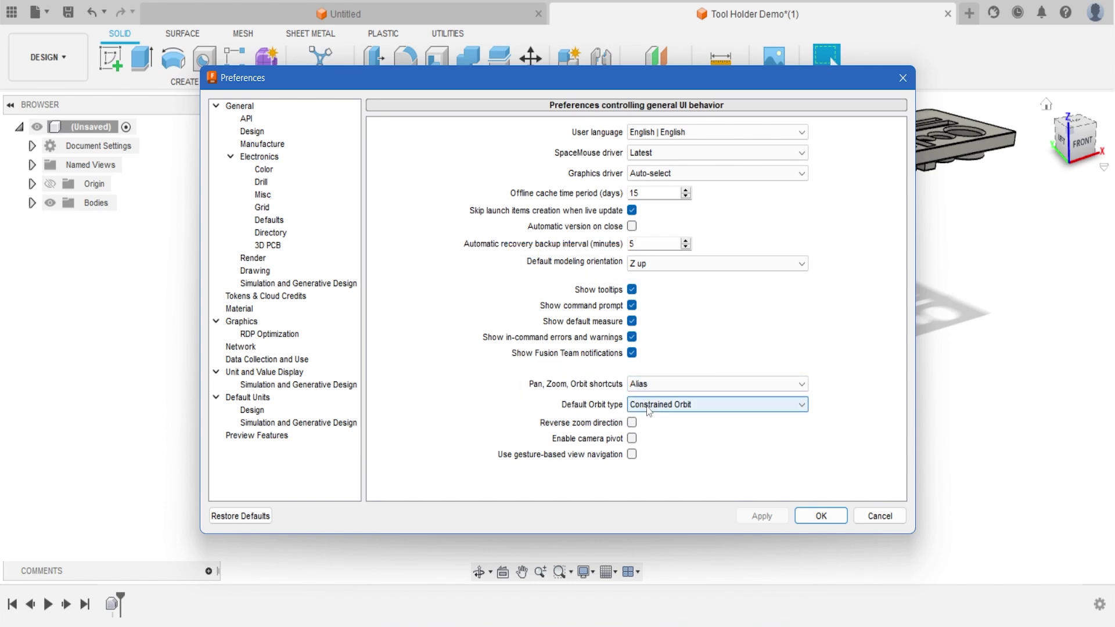
{"action": "left_click", "coordinate": [878, 519]}
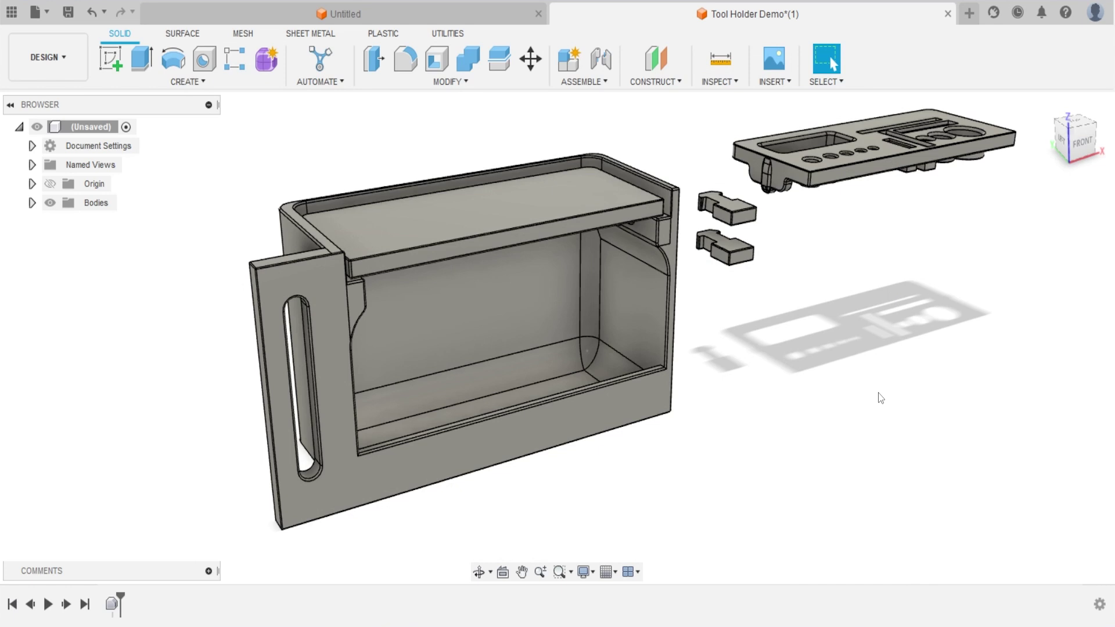
Check individual faces inside the box, including the rounded inner corner, by selecting them, and clear the selection
{"action": "scroll", "coordinate": [852, 329], "scroll_direction": "up", "scroll_amount": 2}
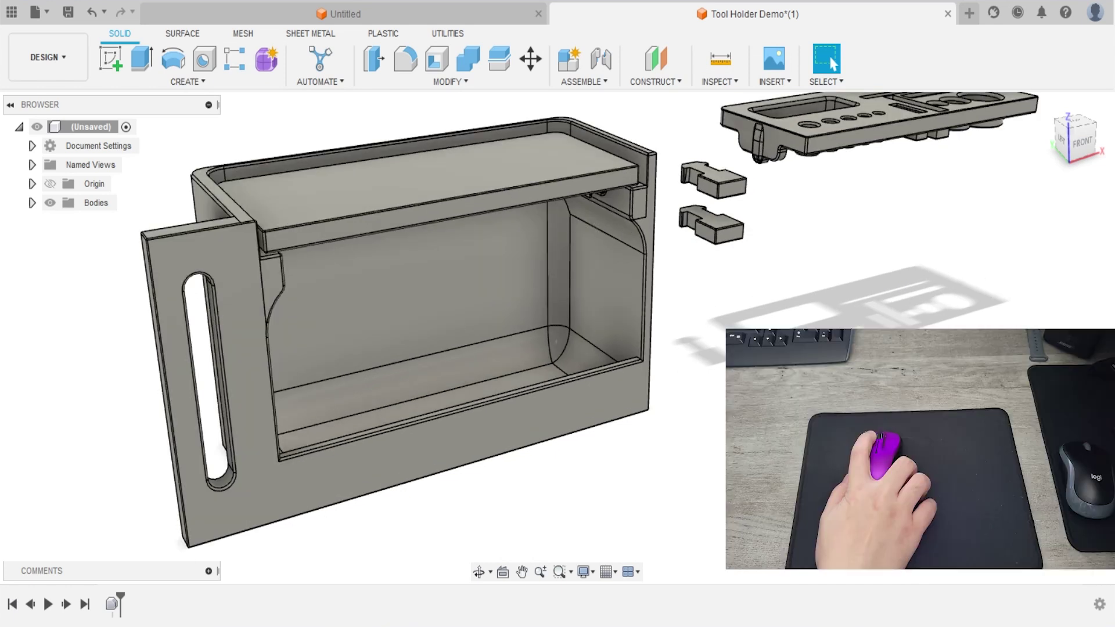
{"action": "left_click", "coordinate": [839, 137]}
{"action": "left_click", "coordinate": [499, 208]}
{"action": "left_click", "coordinate": [539, 388]}
{"action": "left_click", "coordinate": [563, 306]}
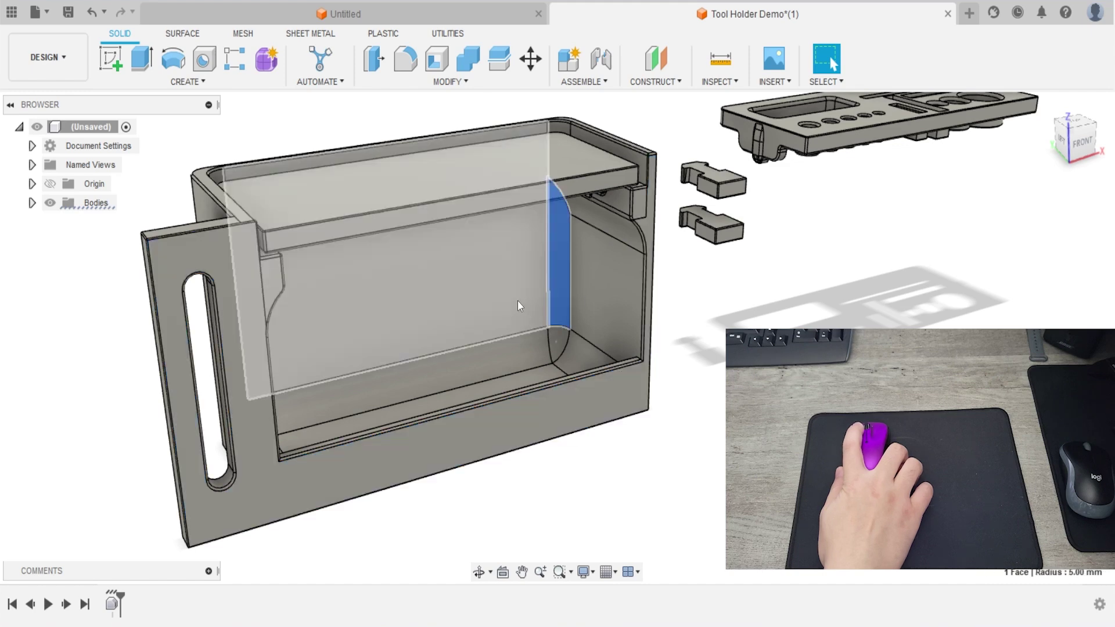
{"action": "left_click", "coordinate": [518, 301]}
{"action": "left_click", "coordinate": [514, 349]}
{"action": "key", "text": "Escape"}
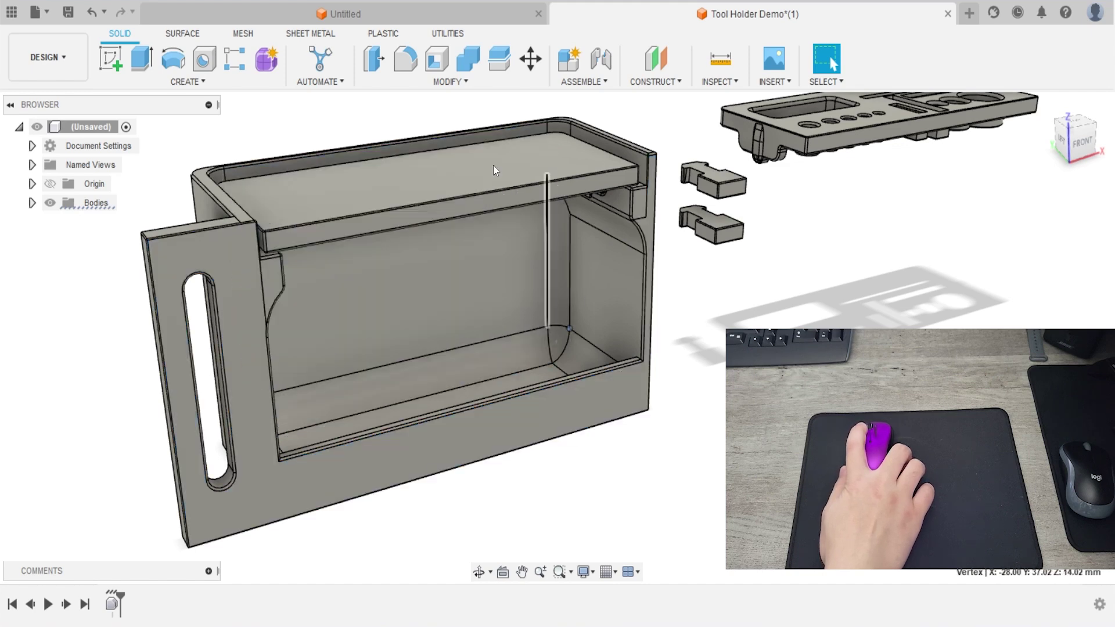
{"action": "left_click", "coordinate": [112, 64]}
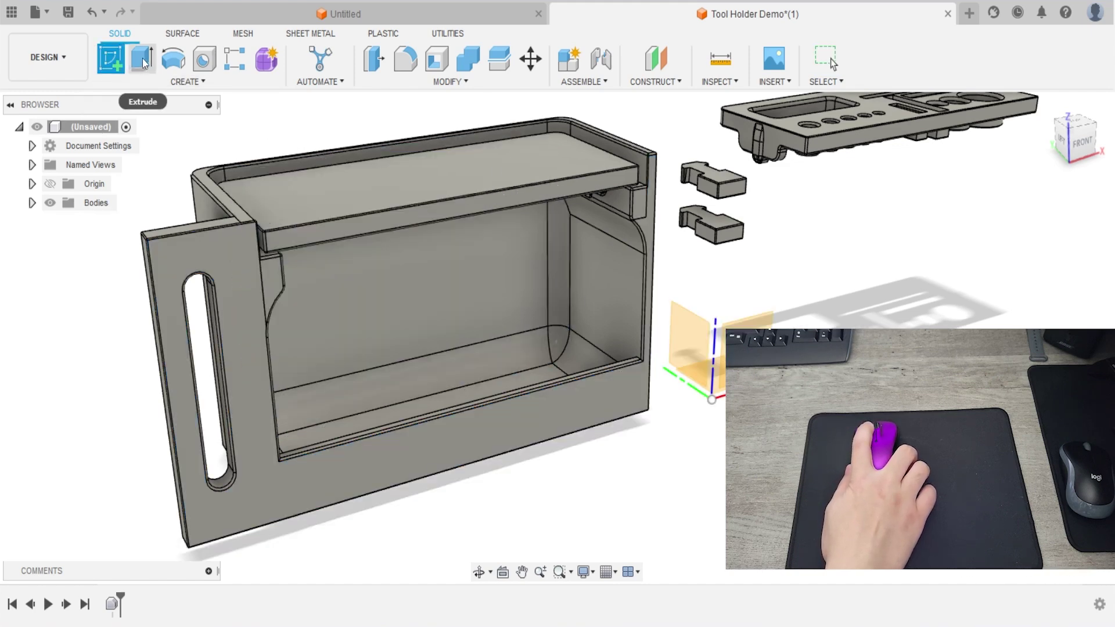
{"action": "left_click", "coordinate": [141, 59]}
{"action": "left_click", "coordinate": [177, 61]}
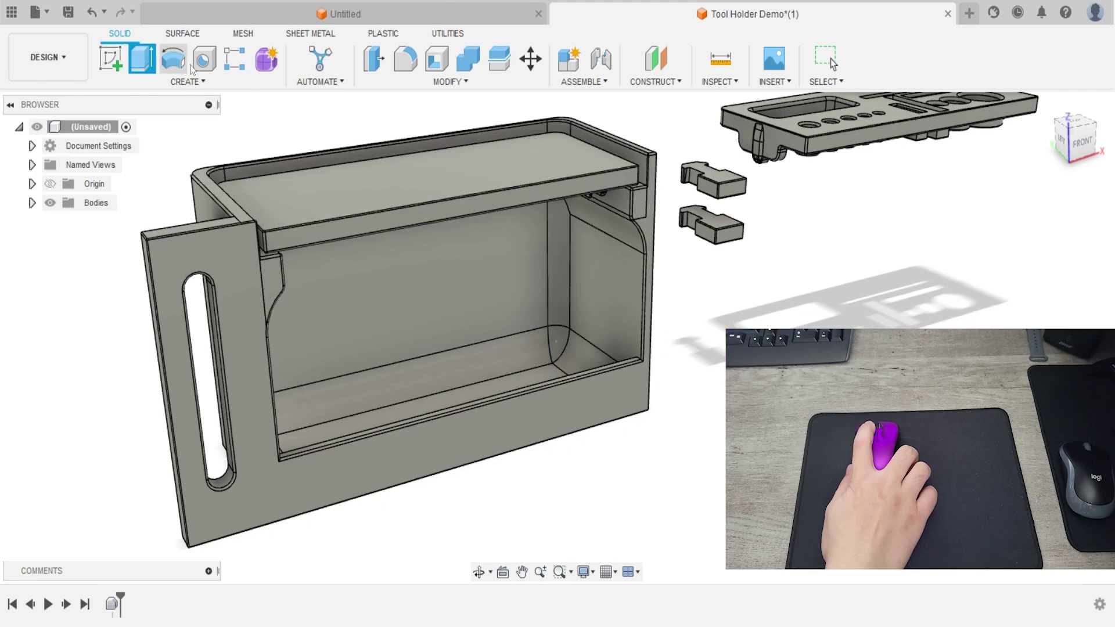
{"action": "left_click", "coordinate": [235, 61]}
{"action": "left_click", "coordinate": [323, 64]}
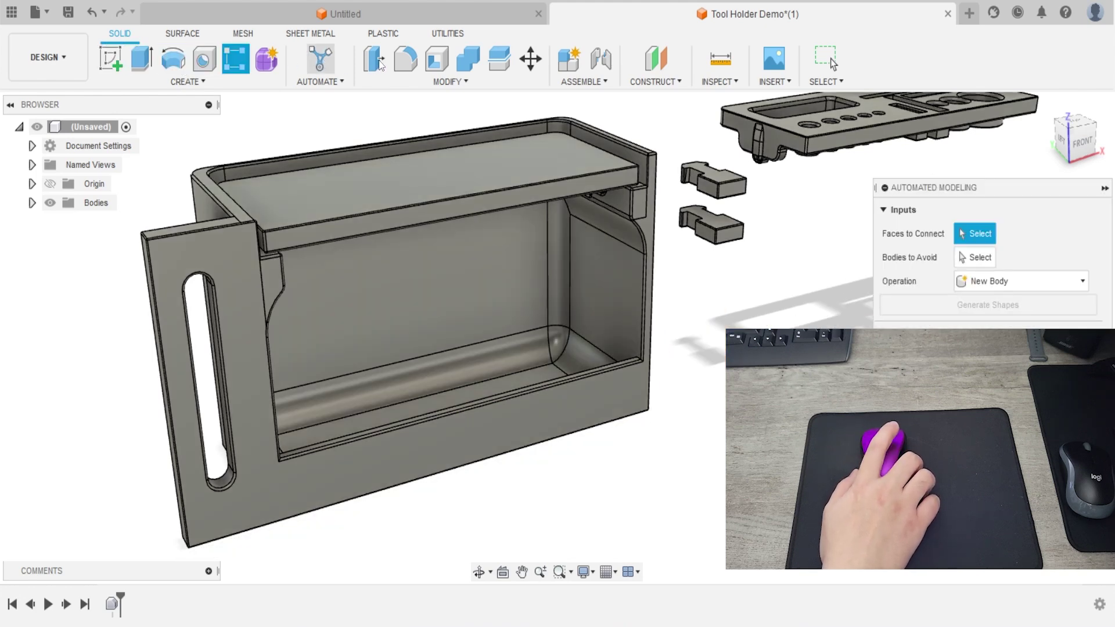
{"action": "left_click", "coordinate": [380, 58]}
{"action": "left_click", "coordinate": [406, 65]}
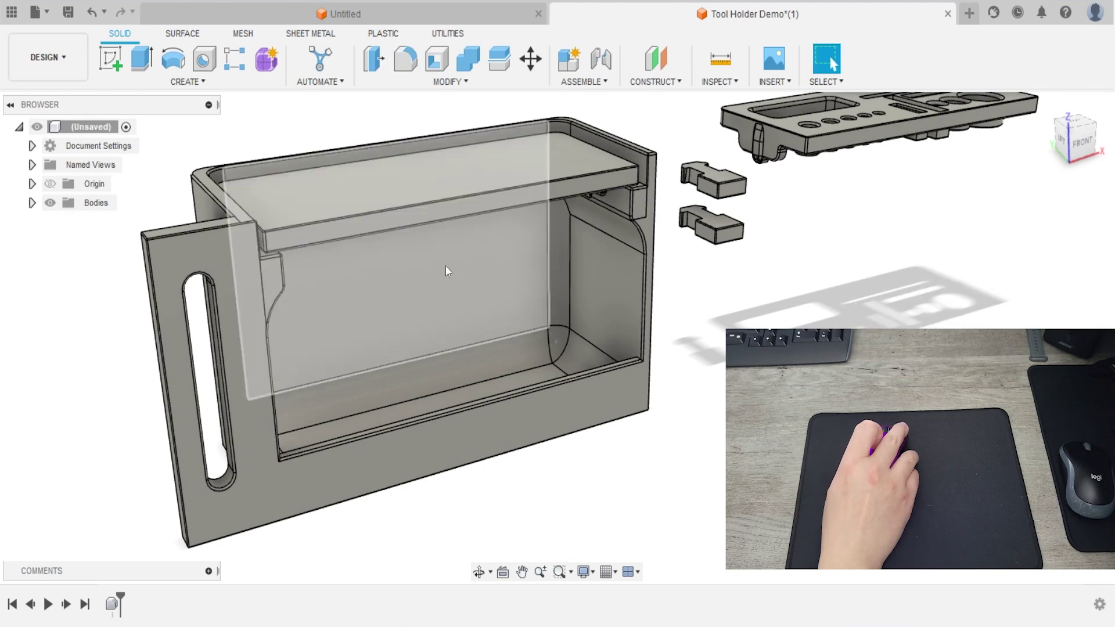
Check which context commands are offered for the lid's top face and the box's inner walls, and clear the selection
{"action": "right_click", "coordinate": [453, 190]}
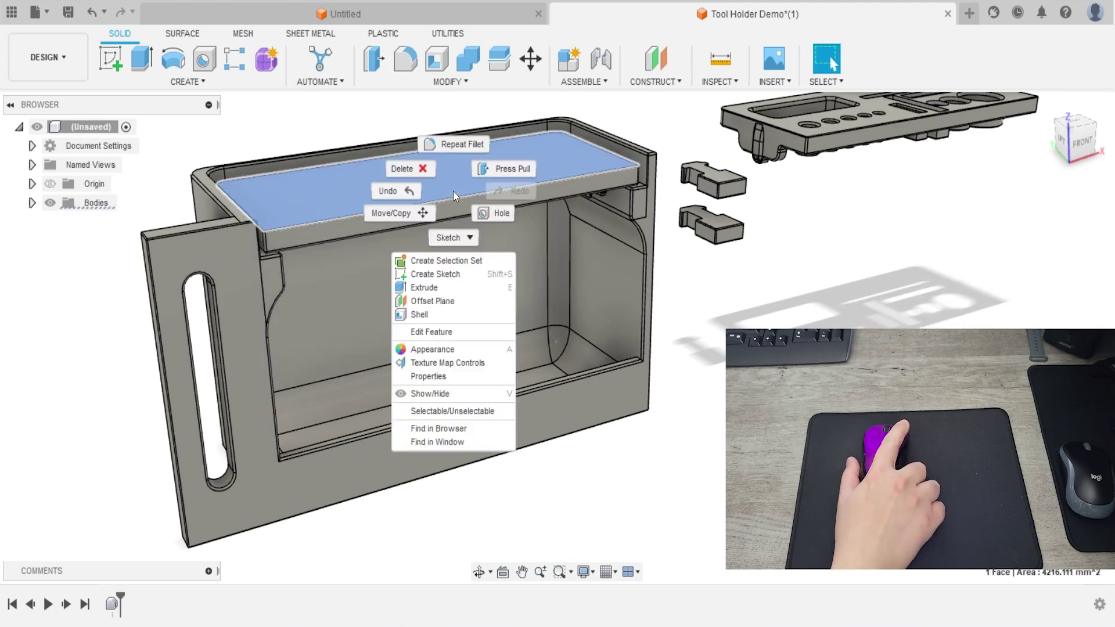
{"action": "key", "text": "Escape"}
{"action": "right_click", "coordinate": [629, 284]}
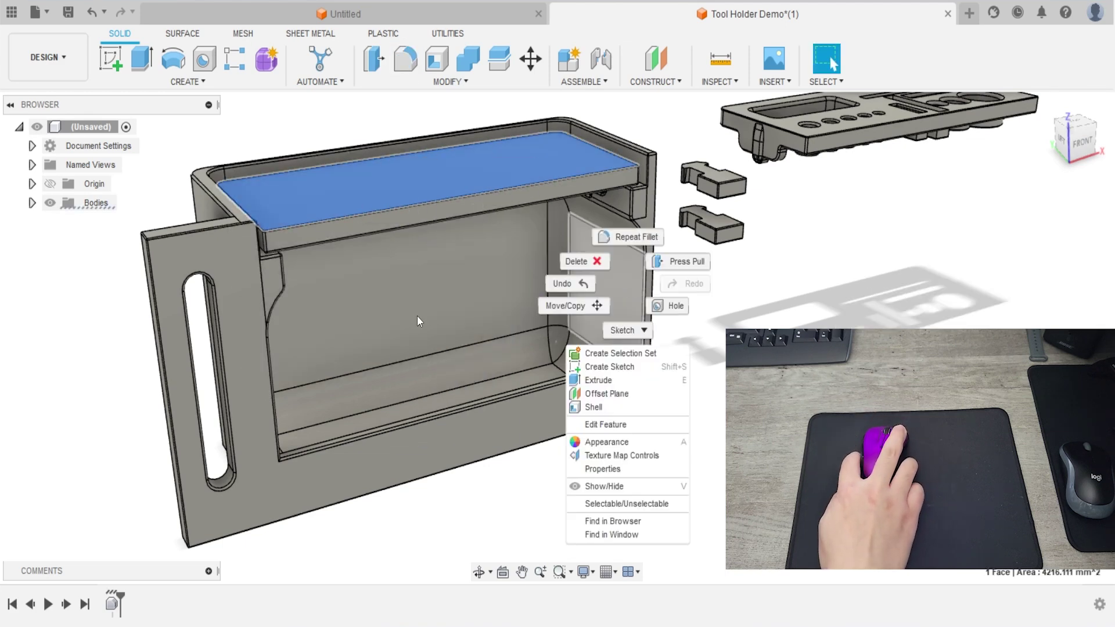
{"action": "key", "text": "Escape"}
{"action": "right_click", "coordinate": [394, 322]}
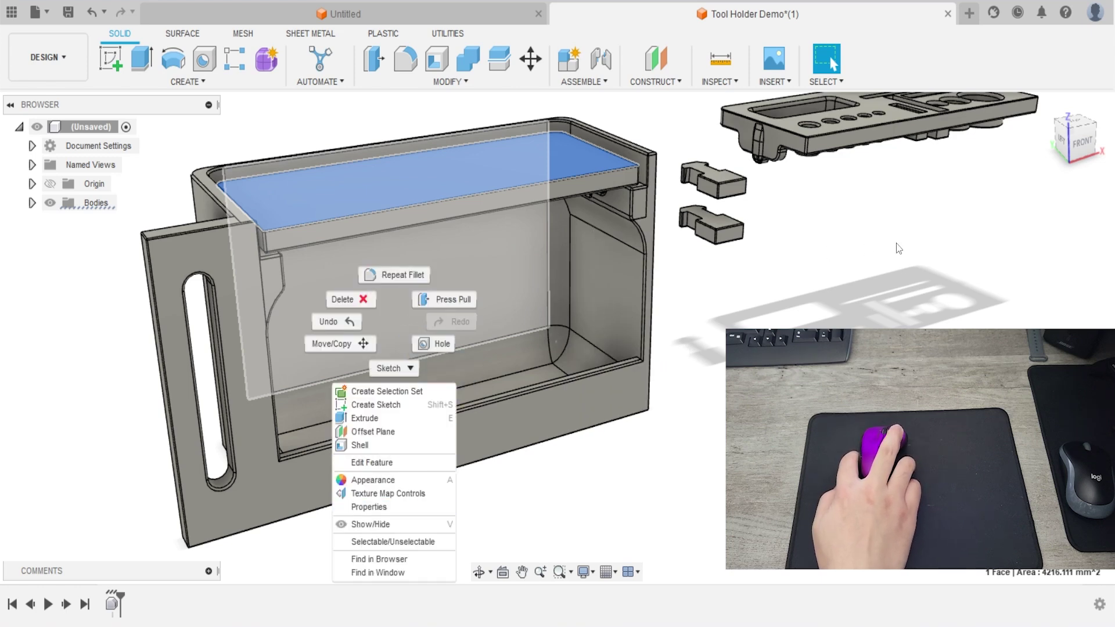
{"action": "key", "text": "Escape"}
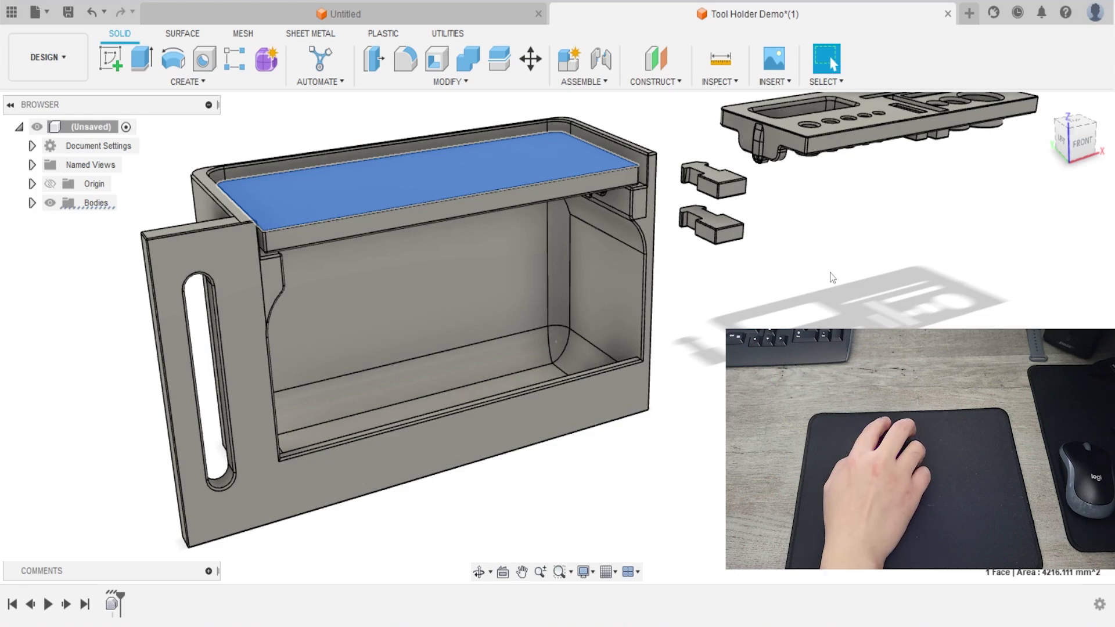
{"action": "left_click", "coordinate": [849, 324]}
Examine the box's rounded inner corner up close and compare it with the overall view of all parts
{"action": "scroll", "coordinate": [850, 324], "scroll_direction": "up", "scroll_amount": 1}
{"action": "scroll", "coordinate": [850, 324], "scroll_direction": "down", "scroll_amount": 2}
{"action": "scroll", "coordinate": [850, 324], "scroll_direction": "up", "scroll_amount": 6}
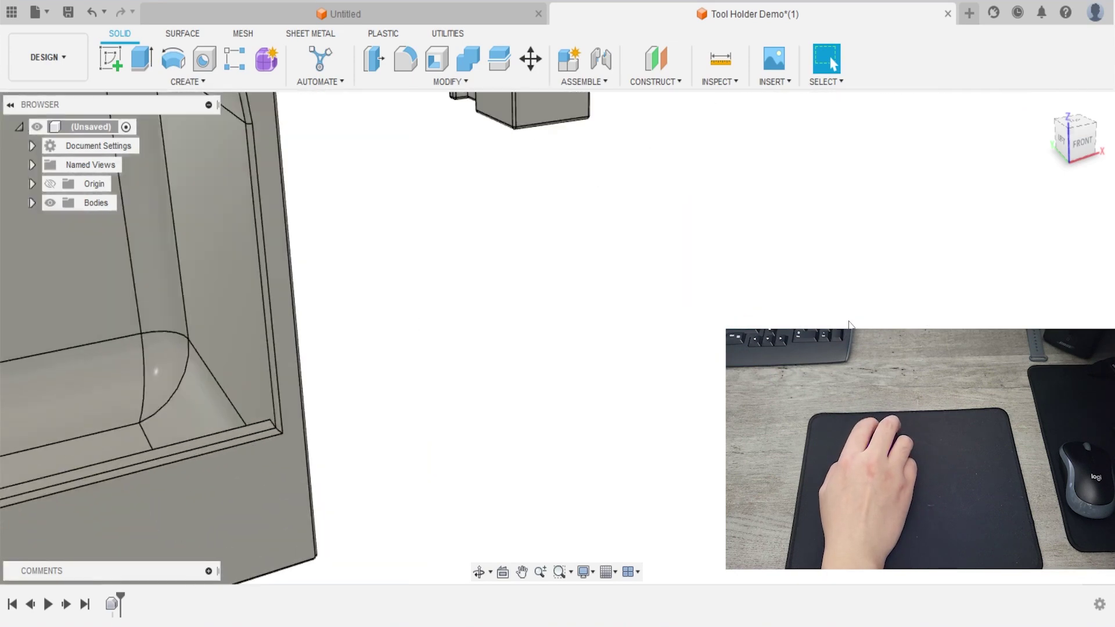
{"action": "scroll", "coordinate": [621, 344], "scroll_direction": "down", "scroll_amount": 3}
{"action": "scroll", "coordinate": [621, 344], "scroll_direction": "up", "scroll_amount": 5}
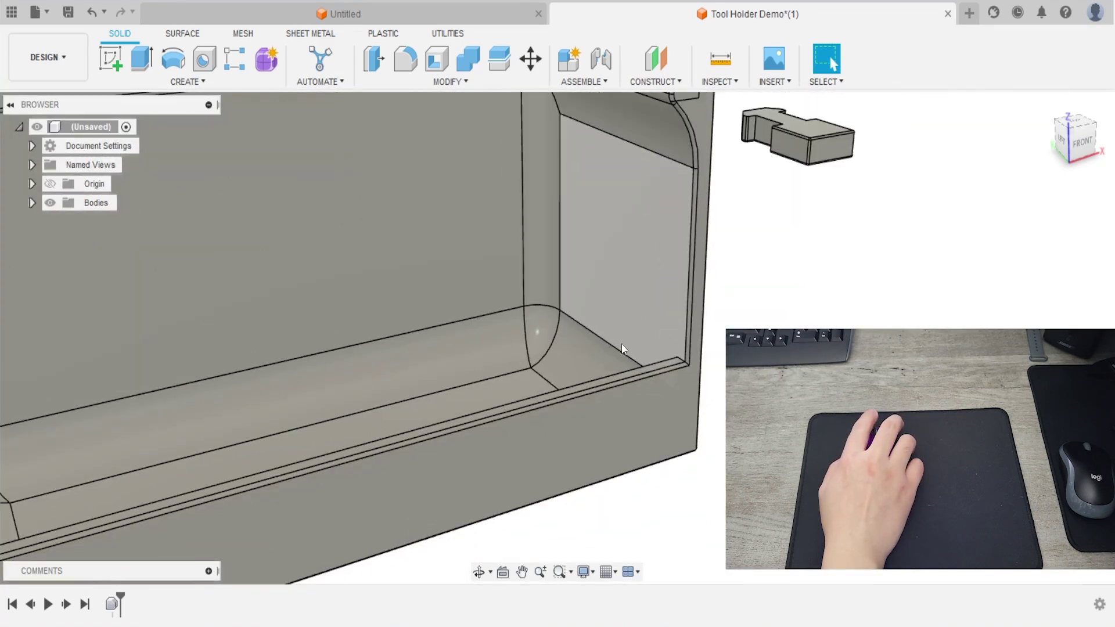
{"action": "scroll", "coordinate": [621, 343], "scroll_direction": "down", "scroll_amount": 5}
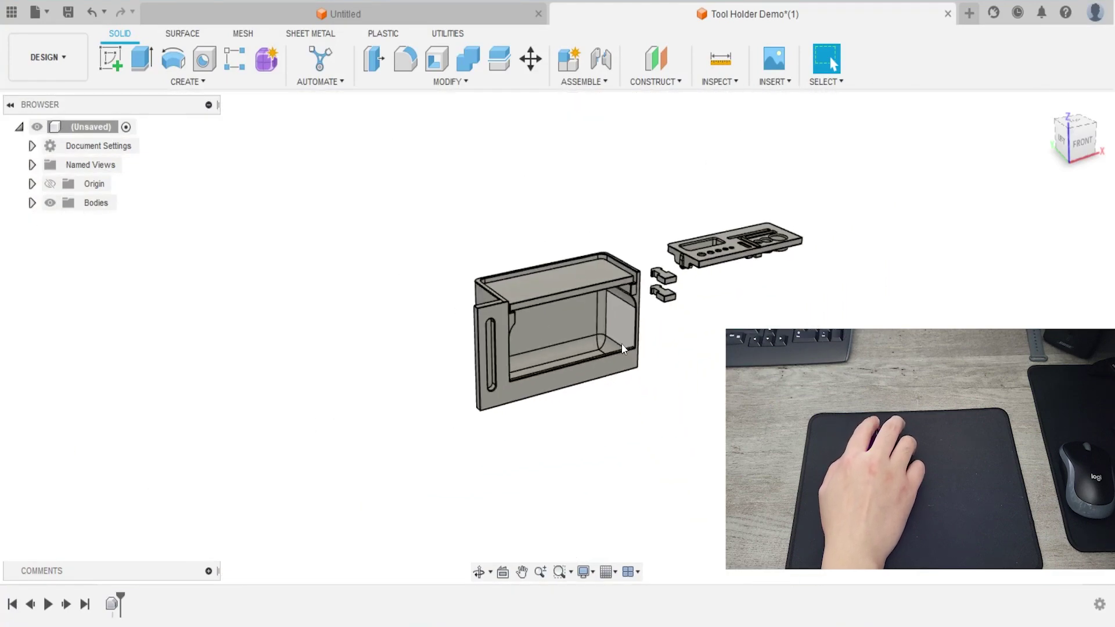
{"action": "scroll", "coordinate": [621, 344], "scroll_direction": "up", "scroll_amount": 6}
{"action": "scroll", "coordinate": [621, 343], "scroll_direction": "down", "scroll_amount": 1}
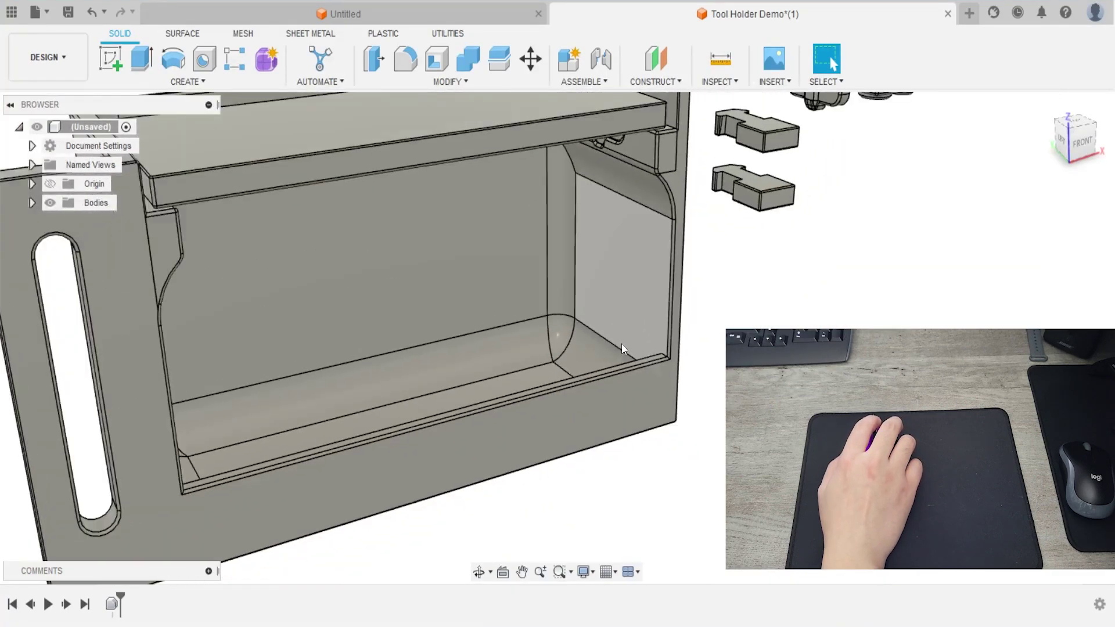
{"action": "scroll", "coordinate": [621, 344], "scroll_direction": "down", "scroll_amount": 5}
{"action": "scroll", "coordinate": [549, 301], "scroll_direction": "up", "scroll_amount": 2}
Inspect the box, clips and tray from a more frontal angle
{"action": "mouse_move", "coordinate": [549, 301]}
{"action": "middle_mouse_down"}
{"action": "mouse_move", "coordinate": [772, 264]}
{"action": "mouse_move", "coordinate": [476, 314]}
{"action": "mouse_move", "coordinate": [867, 243]}
{"action": "mouse_move", "coordinate": [388, 326]}
{"action": "mouse_move", "coordinate": [774, 246]}
{"action": "mouse_move", "coordinate": [424, 328]}
{"action": "mouse_move", "coordinate": [600, 282]}
{"action": "middle_mouse_up"}
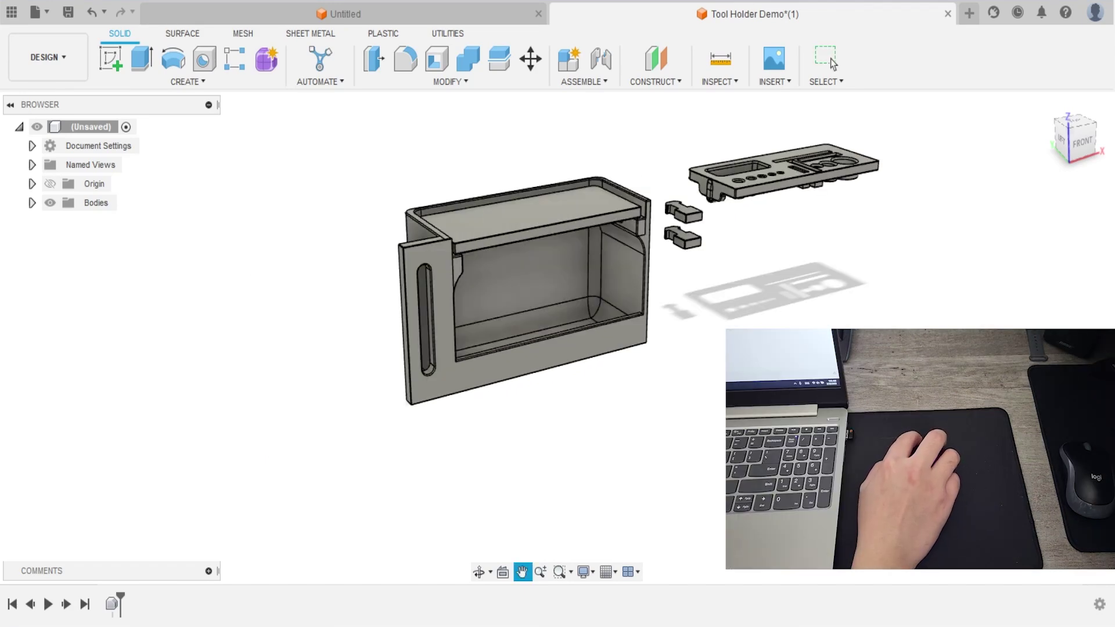
{"action": "left_click_drag", "start_coordinate": [600, 282], "coordinate": [980, 354]}
{"action": "left_click", "coordinate": [833, 64]}
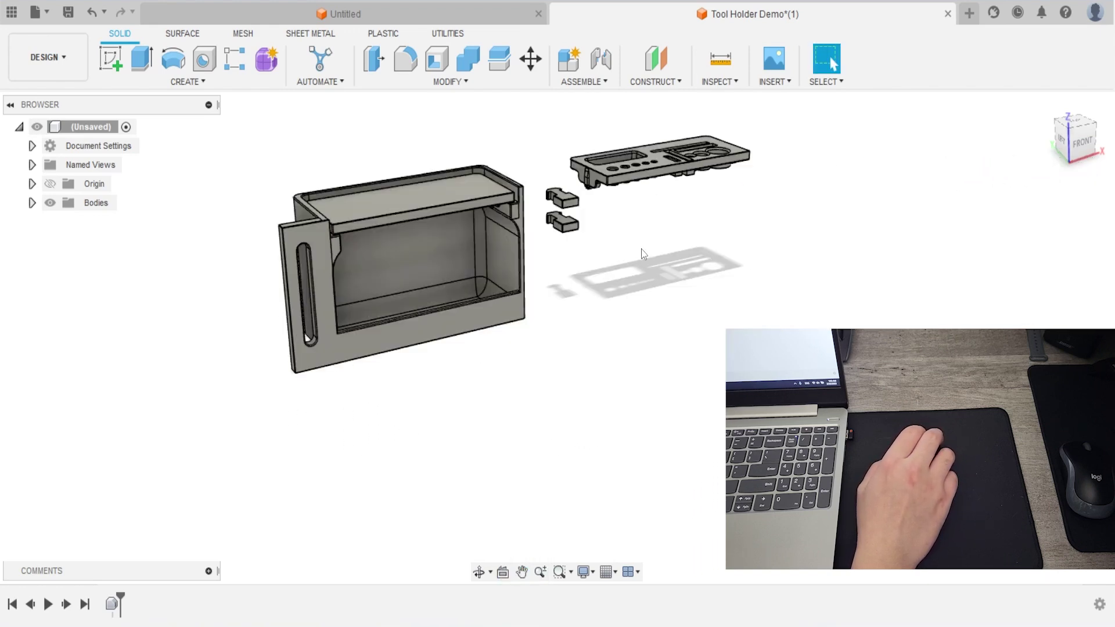
{"action": "mouse_move", "coordinate": [620, 238]}
{"action": "middle_mouse_down", "text": "shift"}
{"action": "mouse_move", "coordinate": [823, 207]}
{"action": "mouse_move", "coordinate": [772, 223]}
{"action": "mouse_move", "coordinate": [584, 236]}
{"action": "middle_mouse_up", "text": "shift"}
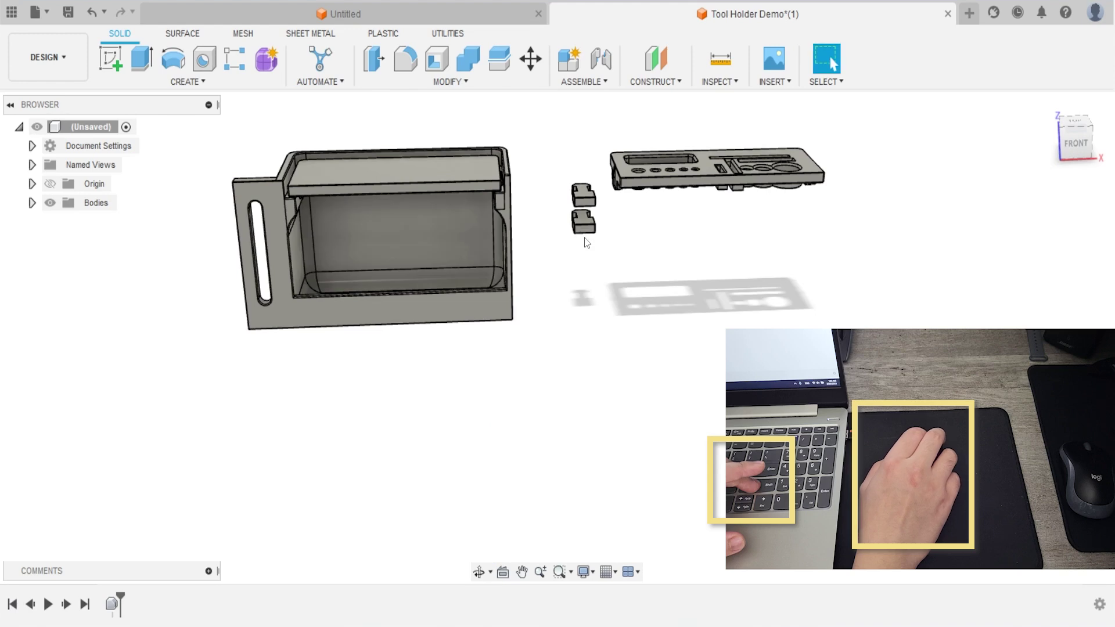
{"action": "scroll", "coordinate": [547, 226], "scroll_direction": "up", "scroll_amount": 2}
{"action": "middle_click_drag", "start_coordinate": [548, 225], "coordinate": [762, 225]}
View the model from the front, top and left standard orientations, and return to an angled view of the open side
{"action": "left_click", "coordinate": [1075, 141]}
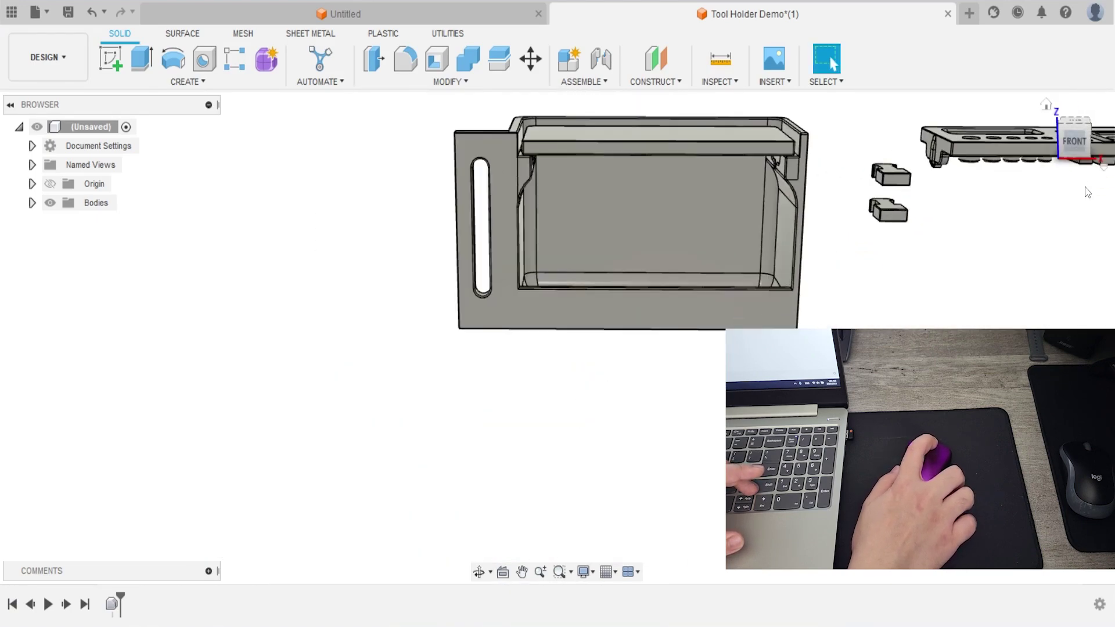
{"action": "left_click", "coordinate": [1075, 141]}
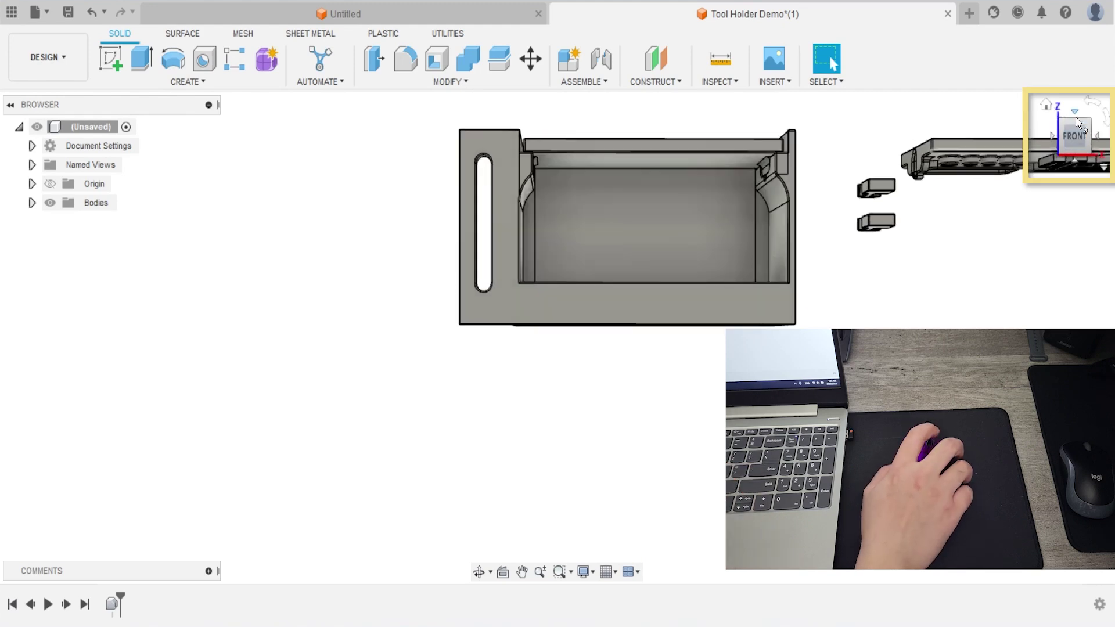
{"action": "left_click_drag", "start_coordinate": [1076, 117], "coordinate": [1072, 143]}
{"action": "left_click", "coordinate": [1075, 122]}
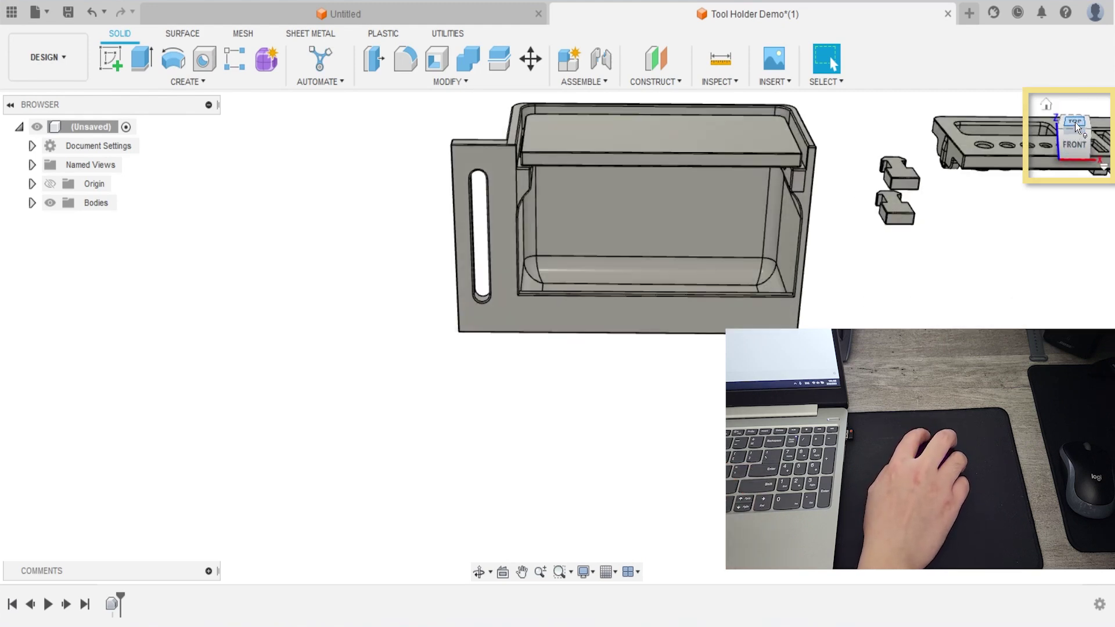
{"action": "left_click", "coordinate": [1052, 136]}
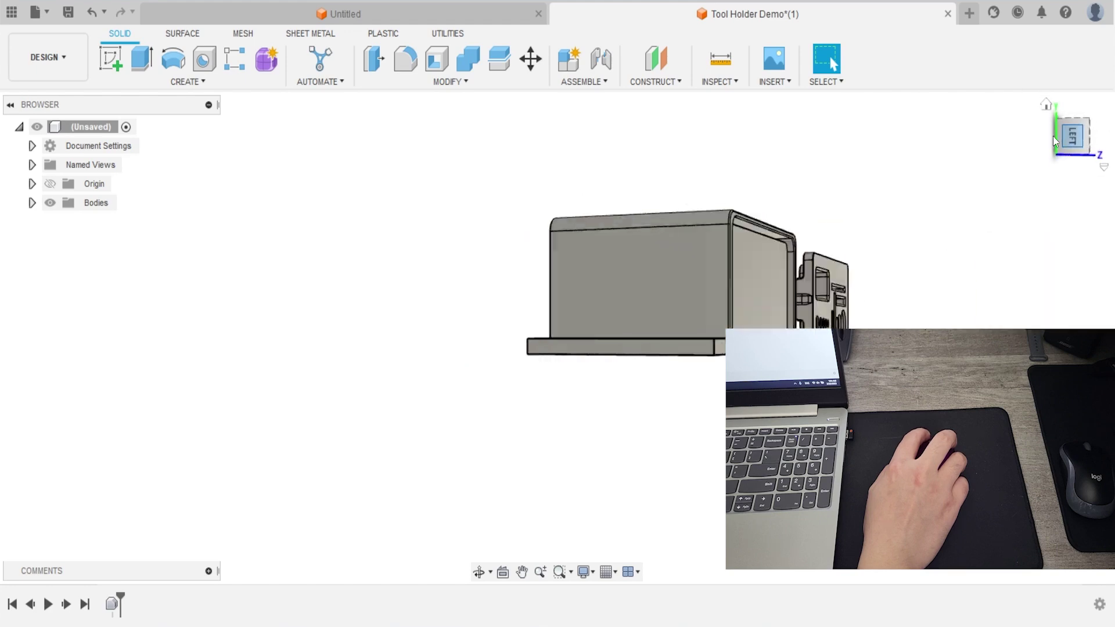
{"action": "left_click", "coordinate": [1046, 105]}
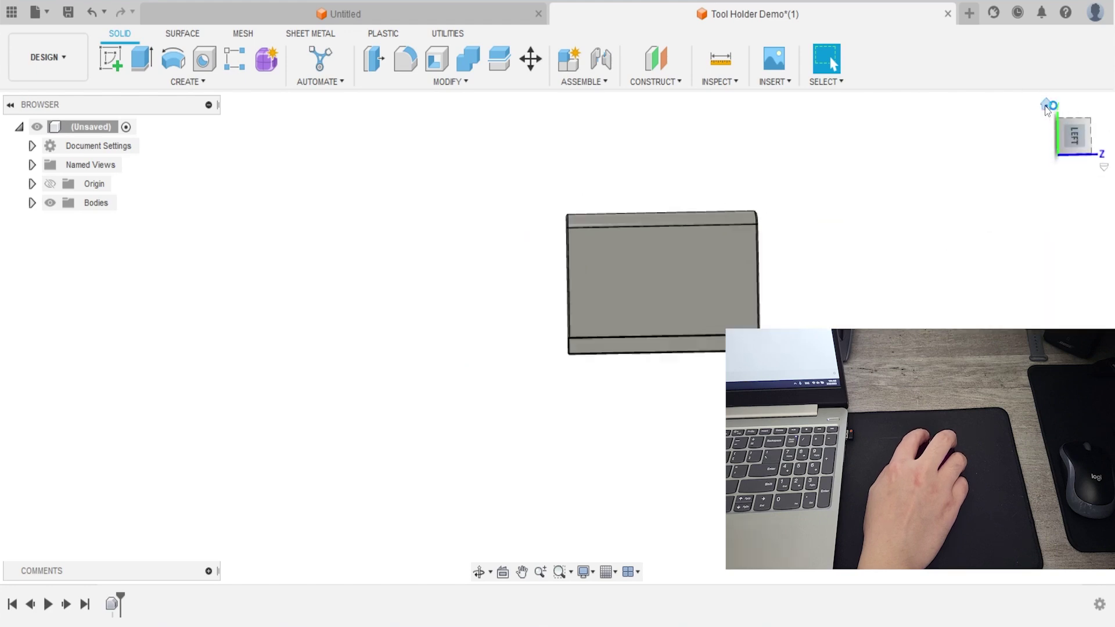
{"action": "middle_click_drag", "start_coordinate": [557, 337], "coordinate": [784, 302], "text": "shift"}
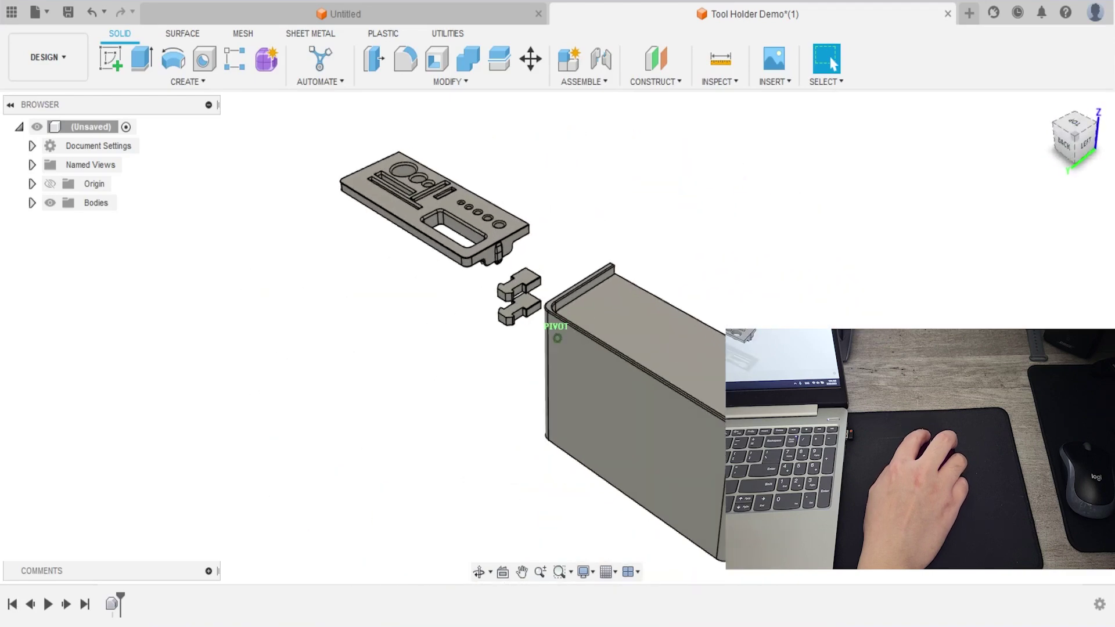
{"action": "middle_click_drag", "start_coordinate": [1094, 149], "coordinate": [871, 155], "text": "shift"}
{"action": "middle_click_drag", "start_coordinate": [558, 338], "coordinate": [418, 360], "text": "shift"}
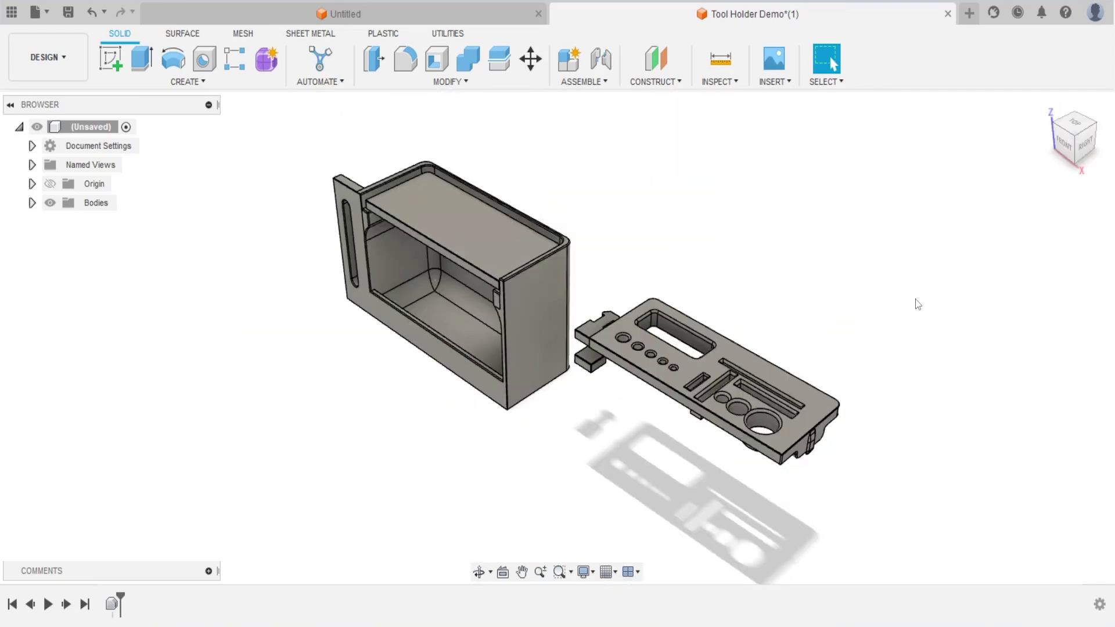
{"action": "middle_click_drag", "start_coordinate": [548, 322], "coordinate": [591, 393], "text": "shift"}
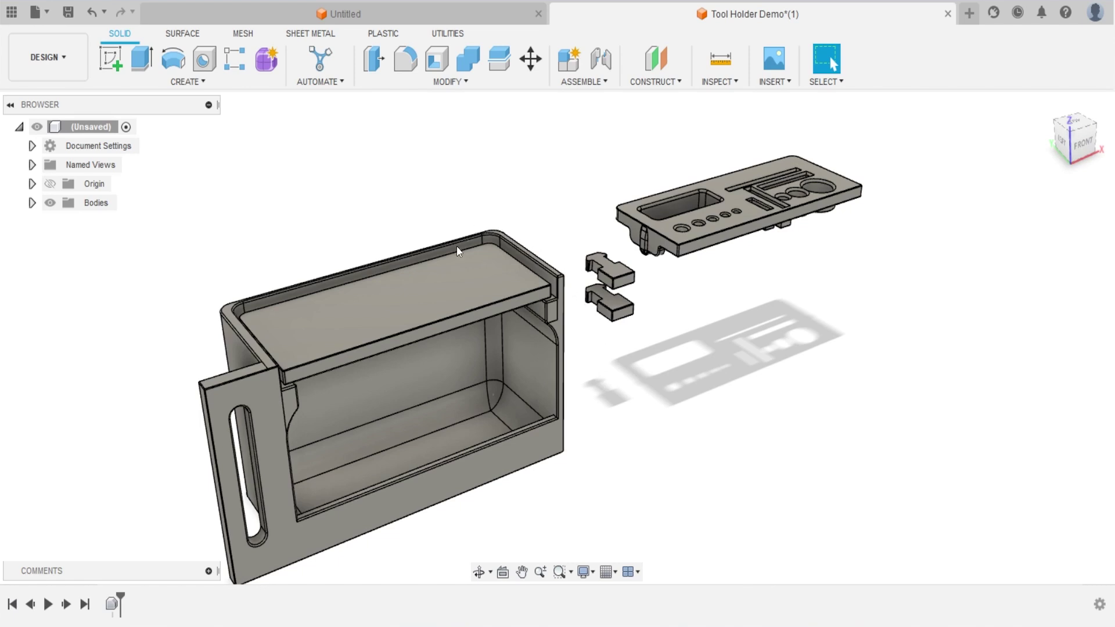
Create a new sketch on the lid's top face
{"action": "left_click", "coordinate": [428, 309]}
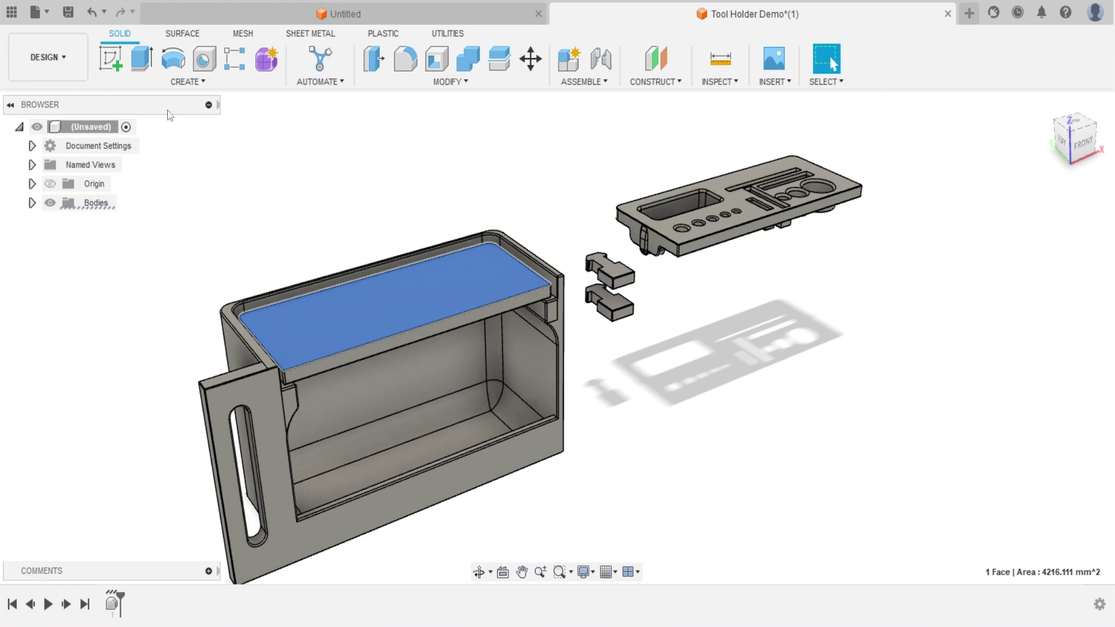
{"action": "left_click", "coordinate": [114, 70]}
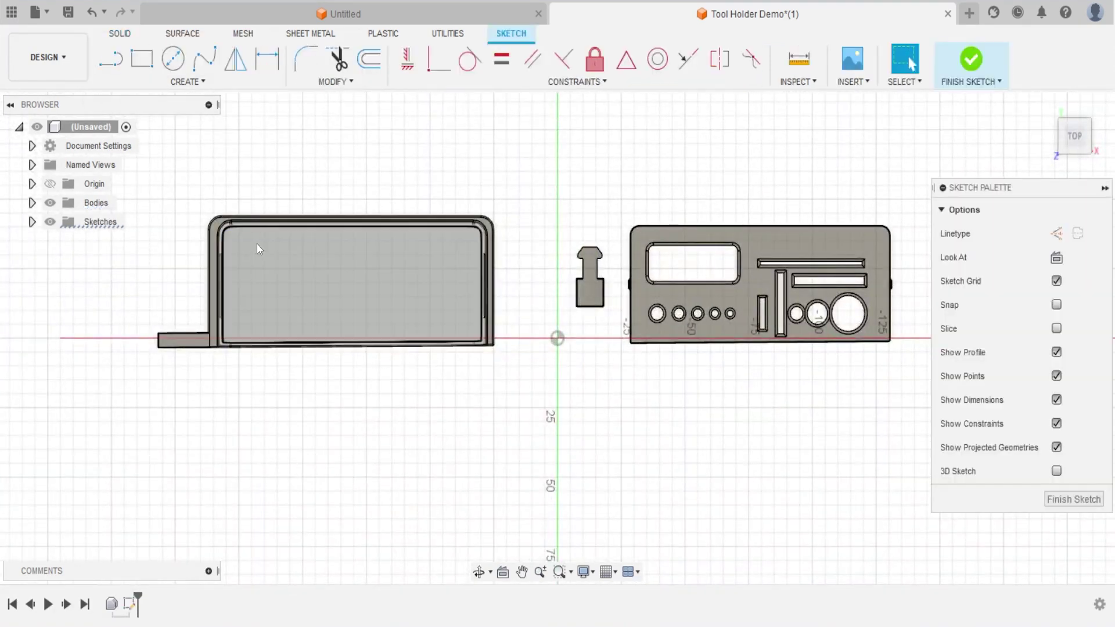
{"action": "scroll", "coordinate": [316, 303], "scroll_direction": "up", "scroll_amount": 5}
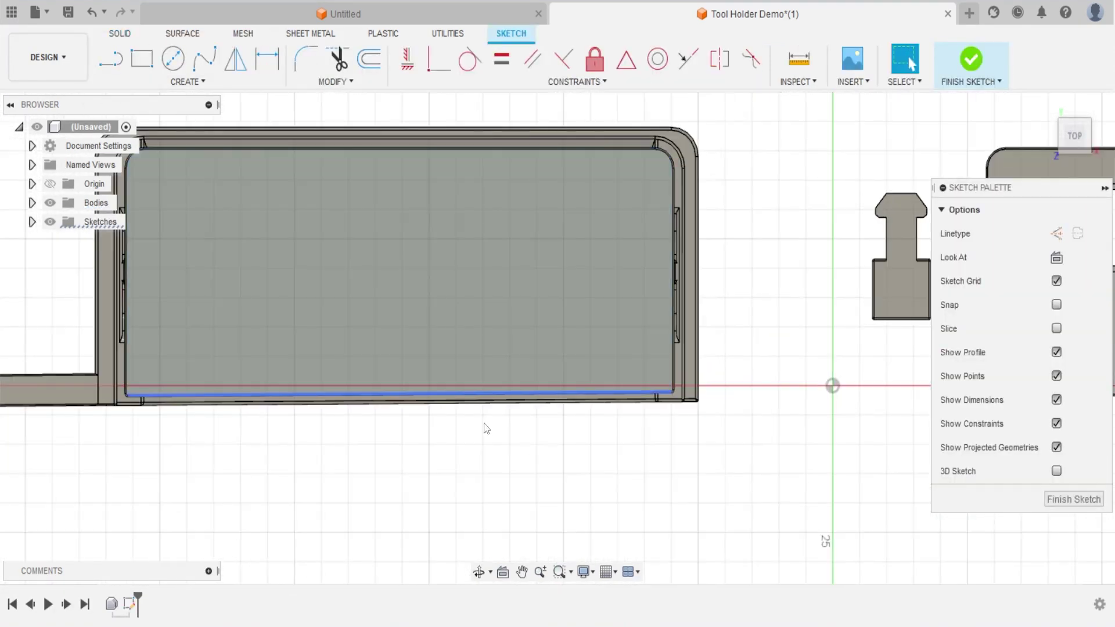
{"action": "middle_click_drag", "start_coordinate": [368, 305], "coordinate": [494, 366]}
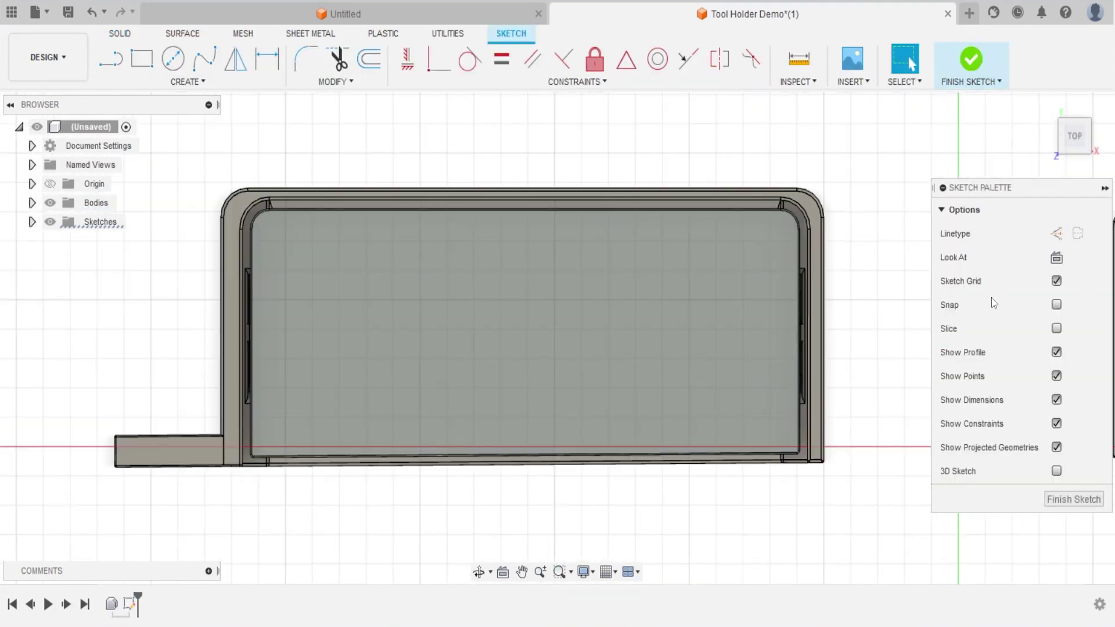
{"action": "left_click", "coordinate": [1056, 281]}
{"action": "left_click", "coordinate": [1056, 282]}
{"action": "left_click", "coordinate": [1056, 304]}
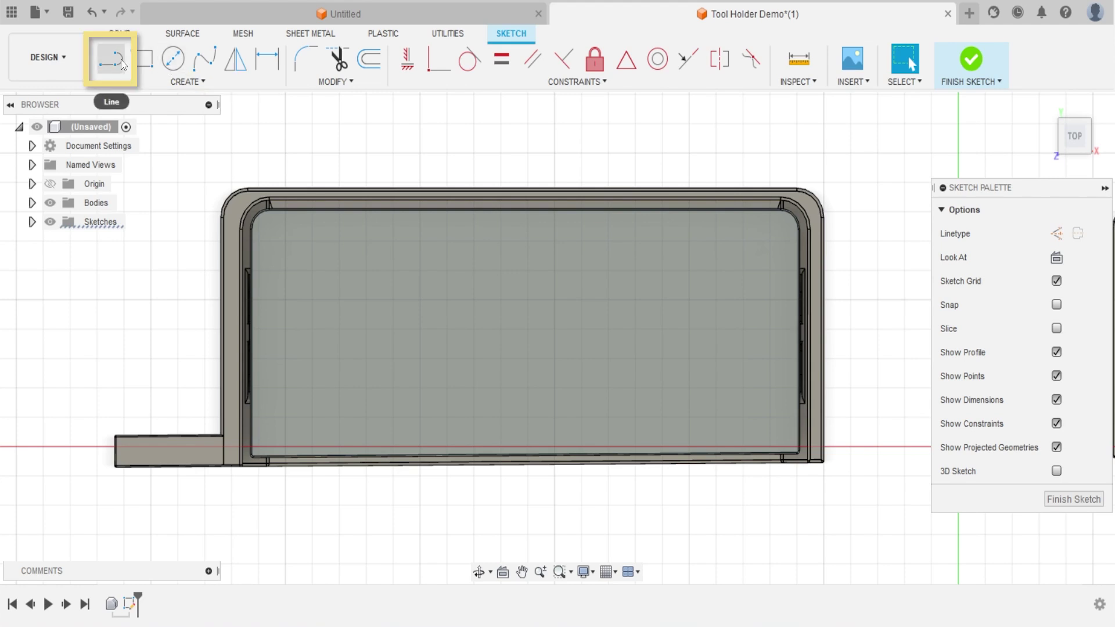
Draw a vertical line on the lid's face with a length of 20 mm and an angle of 90 degrees
{"action": "left_click", "coordinate": [122, 63]}
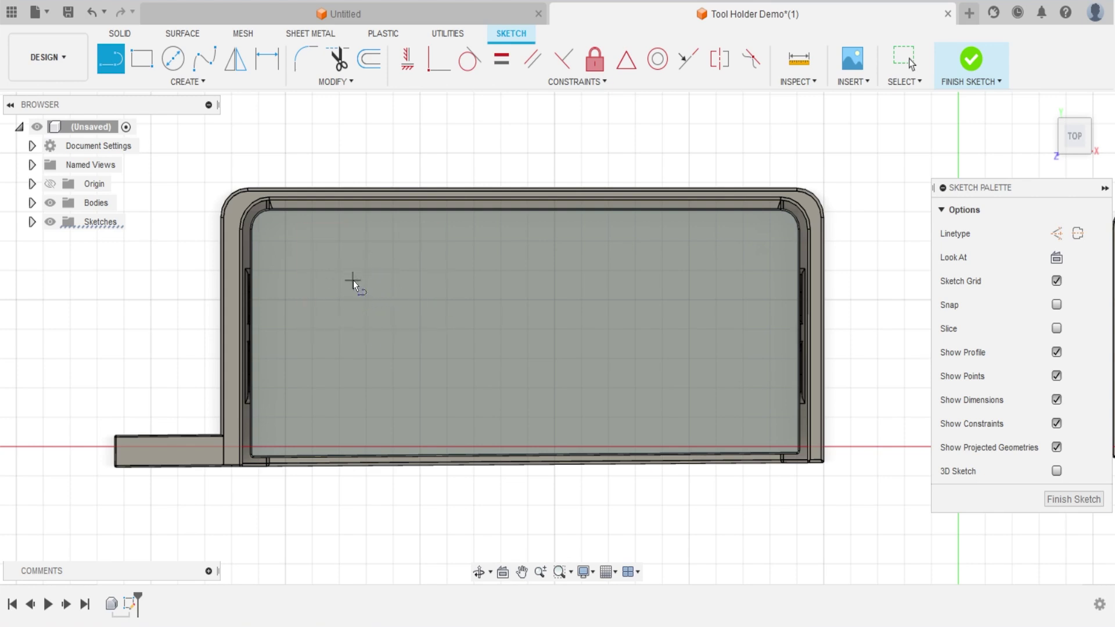
{"action": "left_click", "coordinate": [323, 273]}
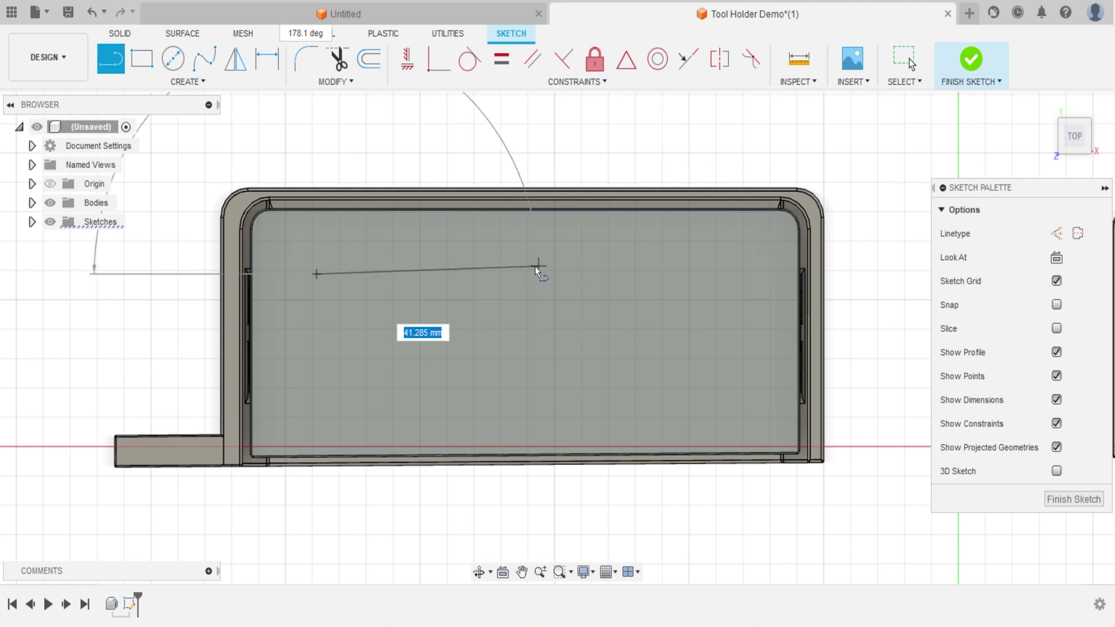
{"action": "type", "text": "120"}
{"action": "key", "text": "Tab"}
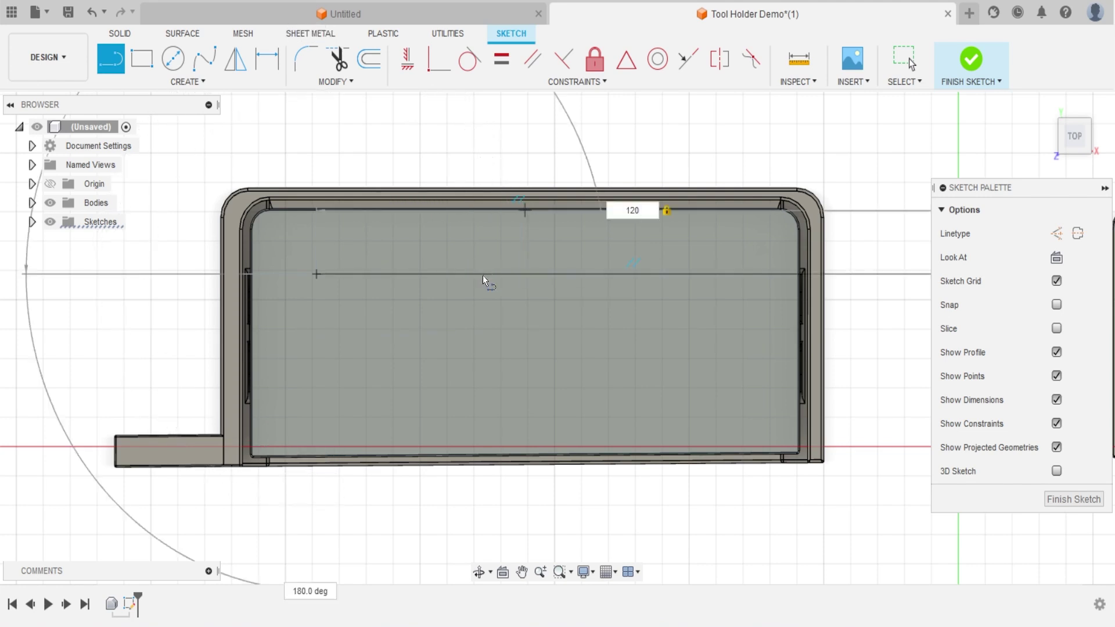
{"action": "key", "text": "BackSpace"}
{"action": "key", "text": "BackSpace"}
{"action": "key", "text": "BackSpace"}
{"action": "type", "text": "20"}
{"action": "key", "text": "Tab"}
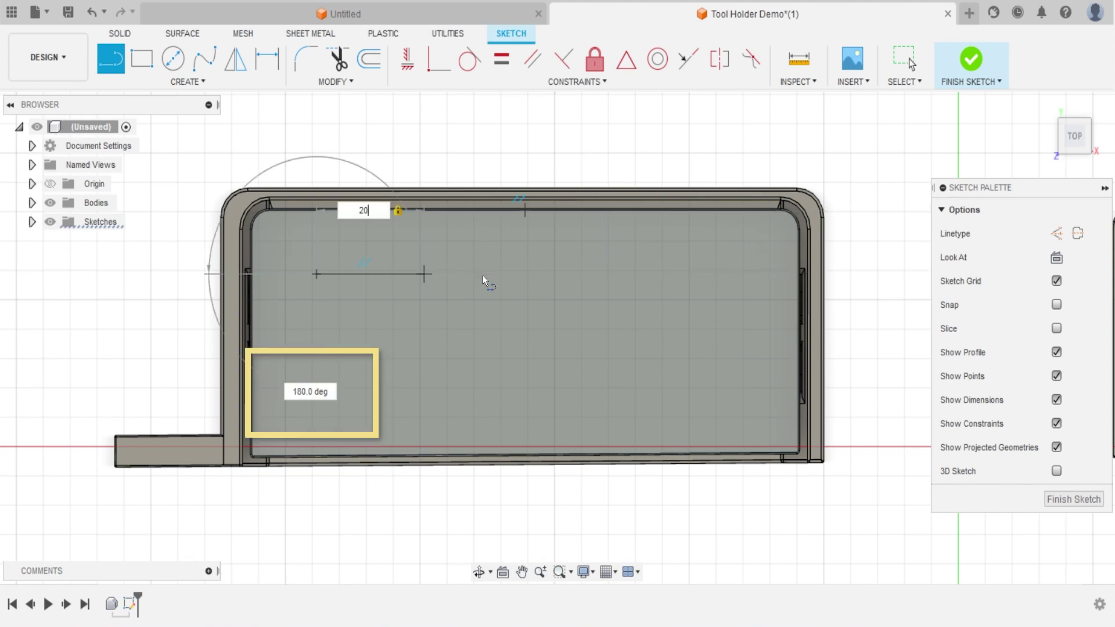
{"action": "key", "text": "Tab"}
{"action": "type", "text": "90"}
{"action": "key", "text": "Tab"}
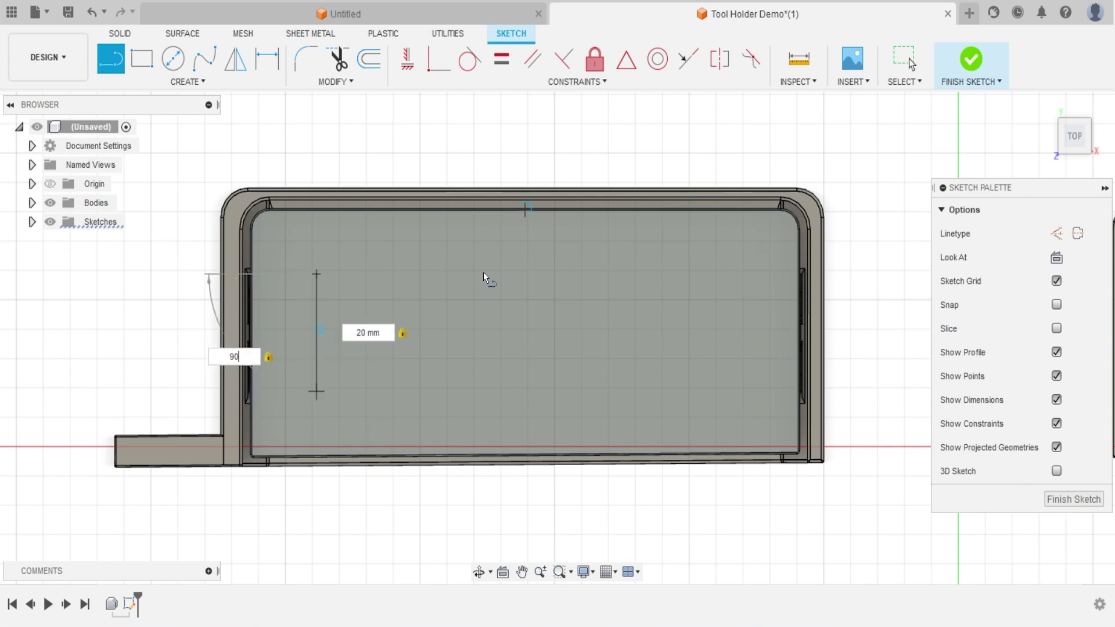
{"action": "key", "text": "Return"}
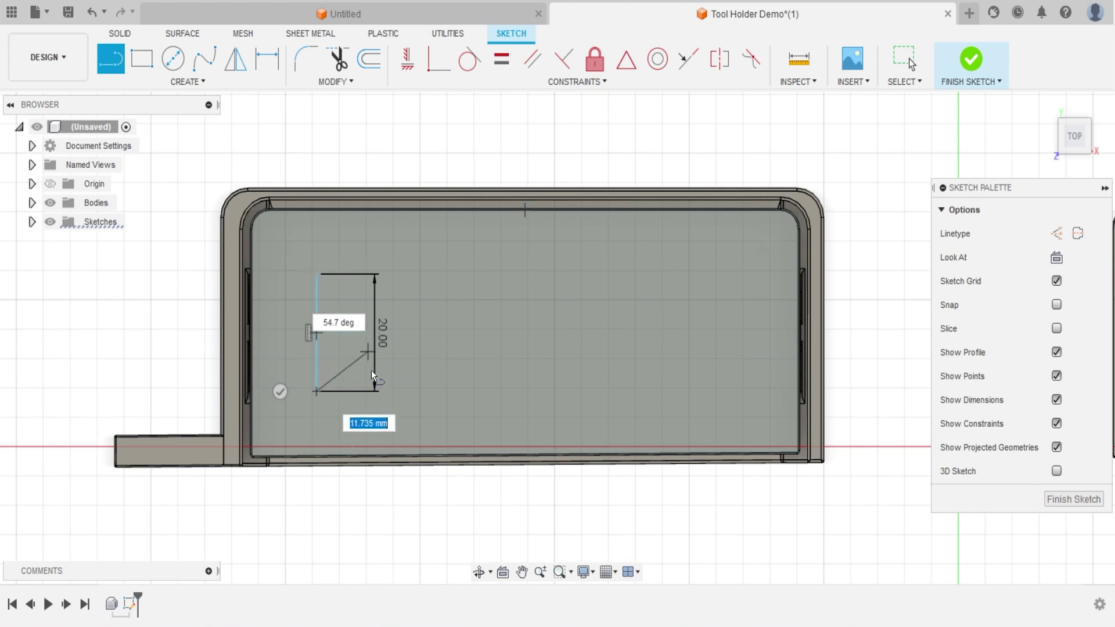
Continue from the vertical line with a horizontal base, an opposite upright and two diagonals meeting mid-shape to close a crown-like outline
{"action": "left_click", "coordinate": [436, 392]}
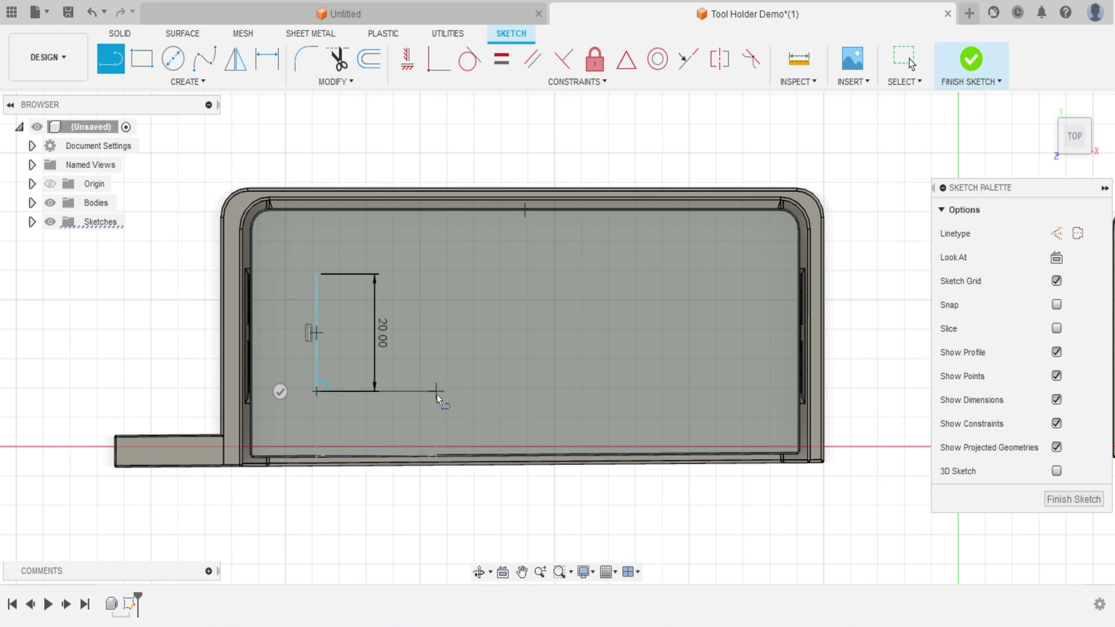
{"action": "left_click", "coordinate": [435, 281]}
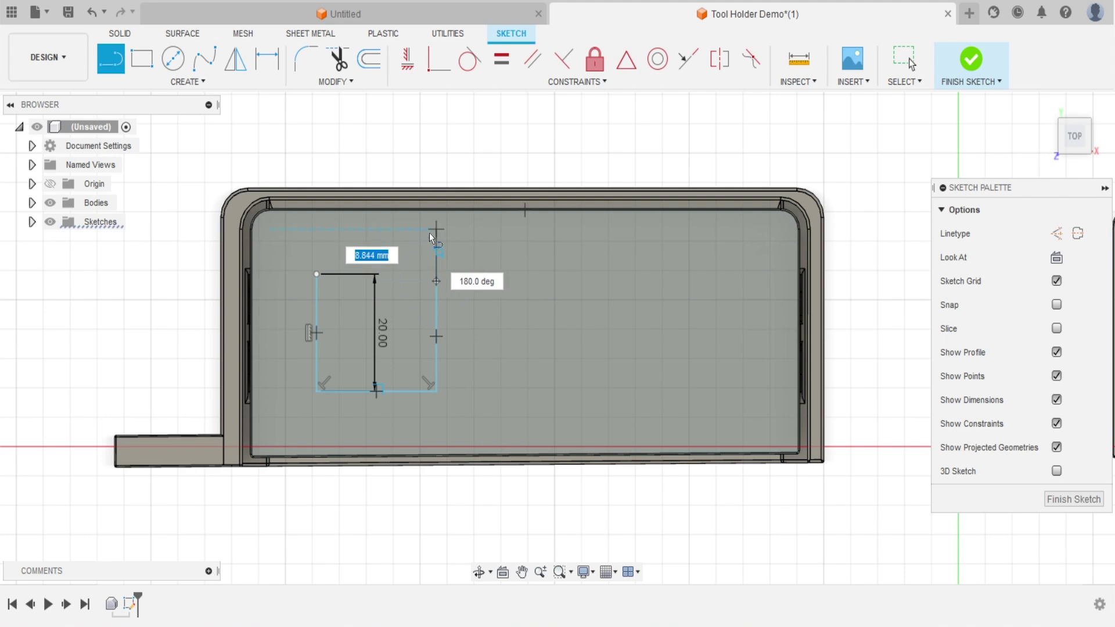
{"action": "left_click", "coordinate": [375, 361]}
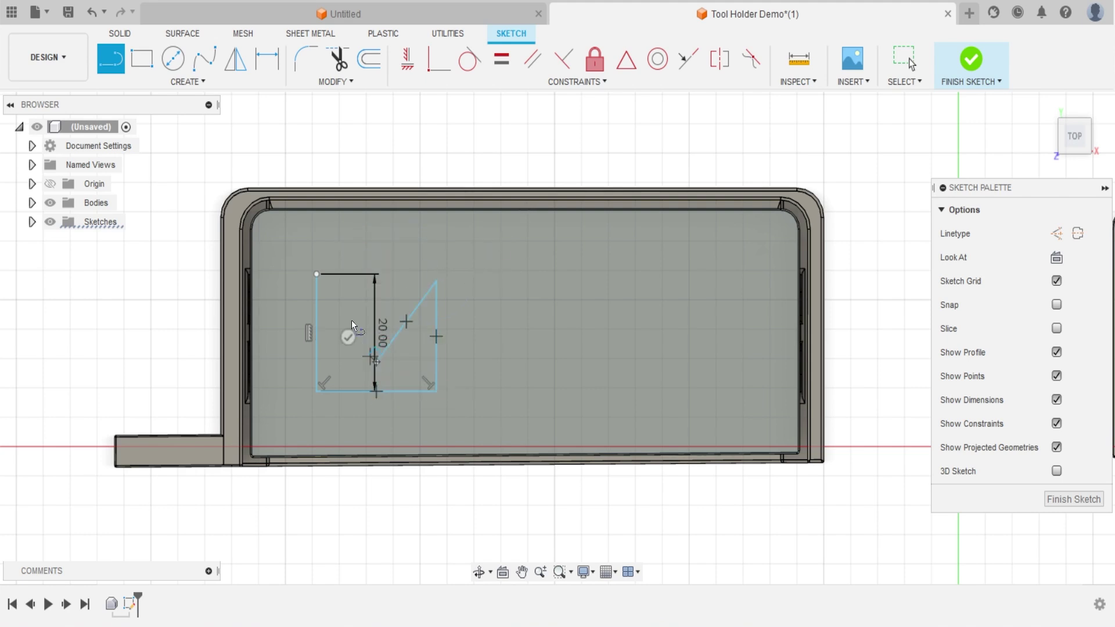
{"action": "left_click", "coordinate": [316, 274]}
Sketch a star-like chain of crossing straight lines beside the upper part of the crown-like outline
{"action": "left_click", "coordinate": [459, 249]}
{"action": "left_click", "coordinate": [535, 242]}
{"action": "left_click", "coordinate": [495, 301]}
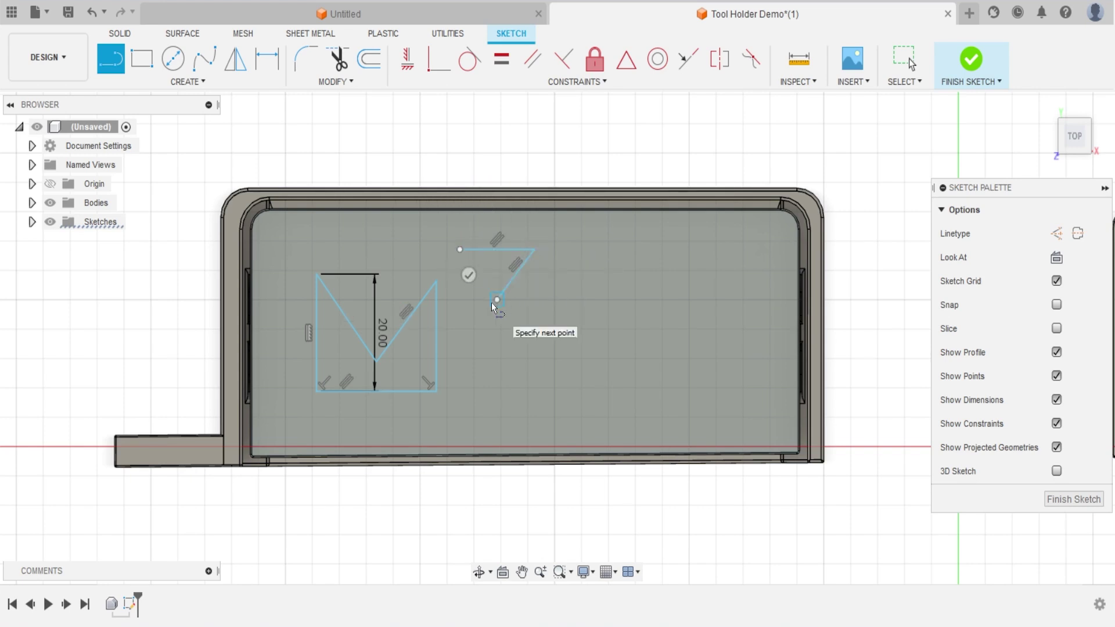
{"action": "left_click", "coordinate": [482, 224]}
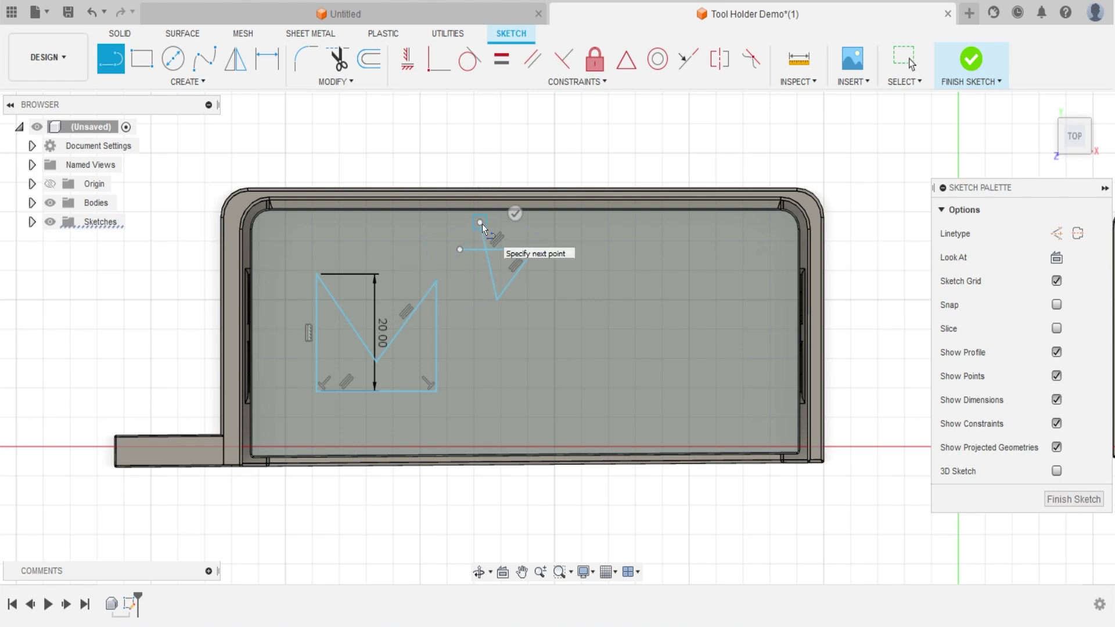
{"action": "left_click", "coordinate": [527, 284]}
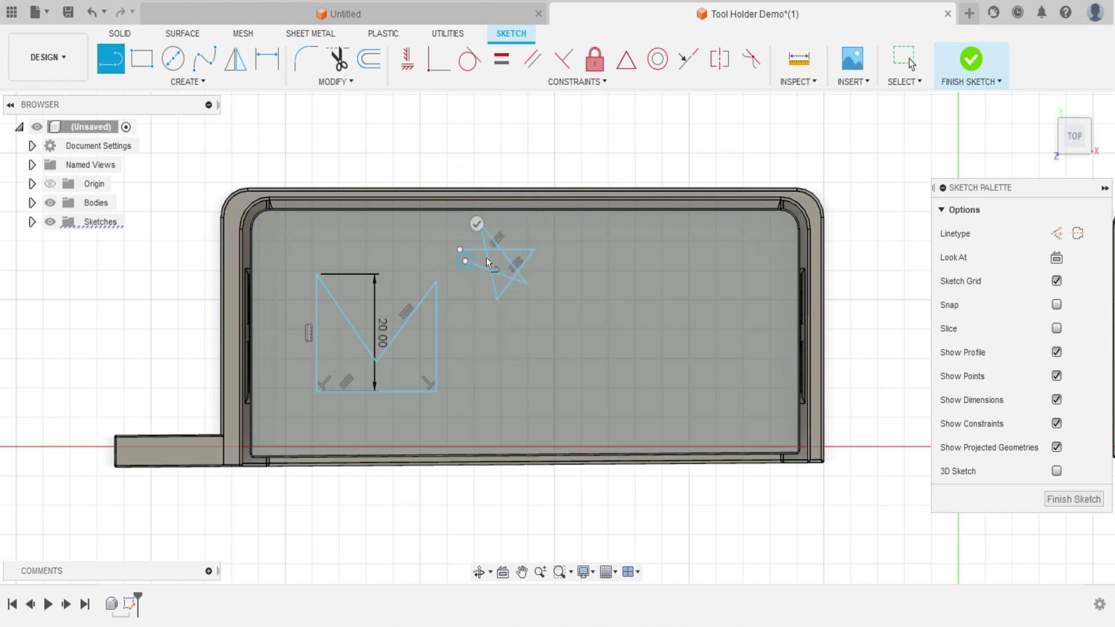
{"action": "left_click", "coordinate": [515, 225]}
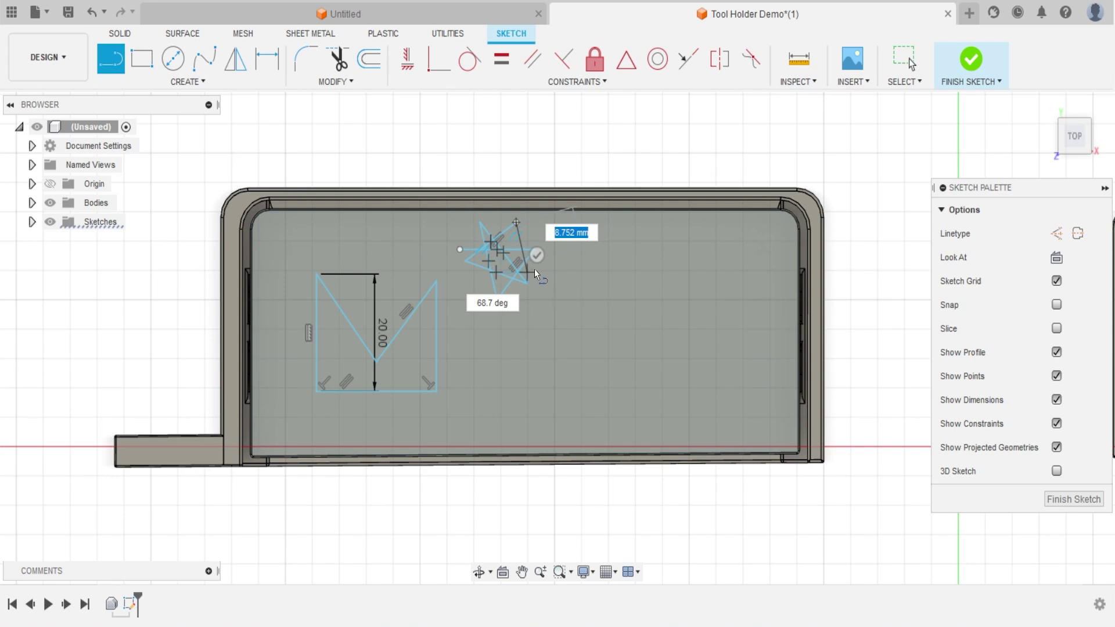
Extend the star chain with a long horizontal line, a short vertical and a shorter horizontal line back, leaving it open
{"action": "left_click", "coordinate": [645, 229]}
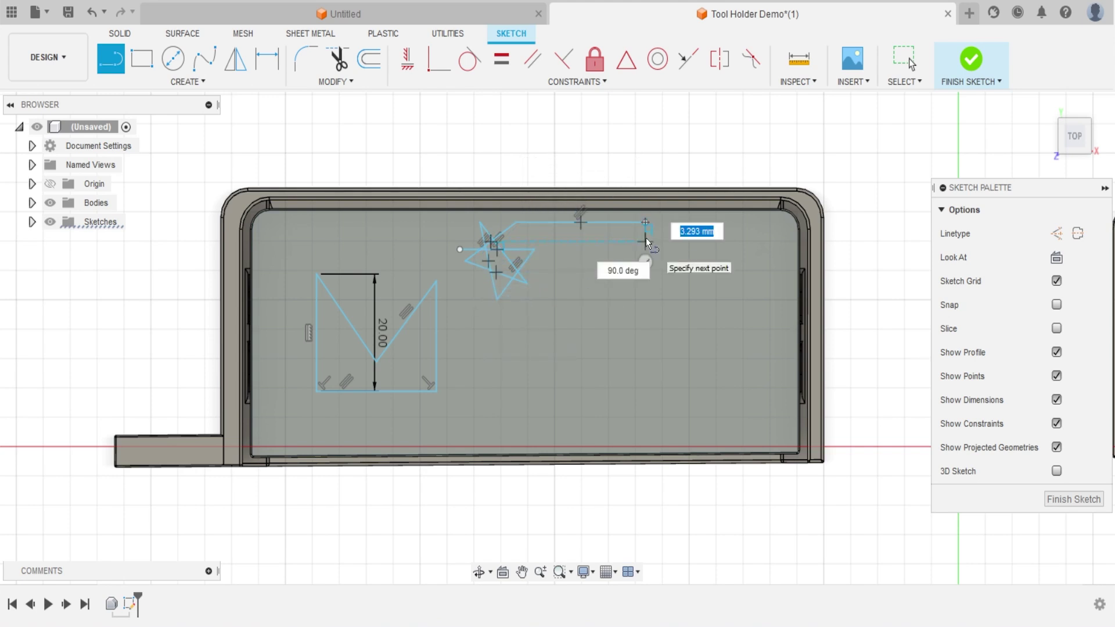
{"action": "left_click", "coordinate": [645, 241]}
{"action": "left_click", "coordinate": [577, 242]}
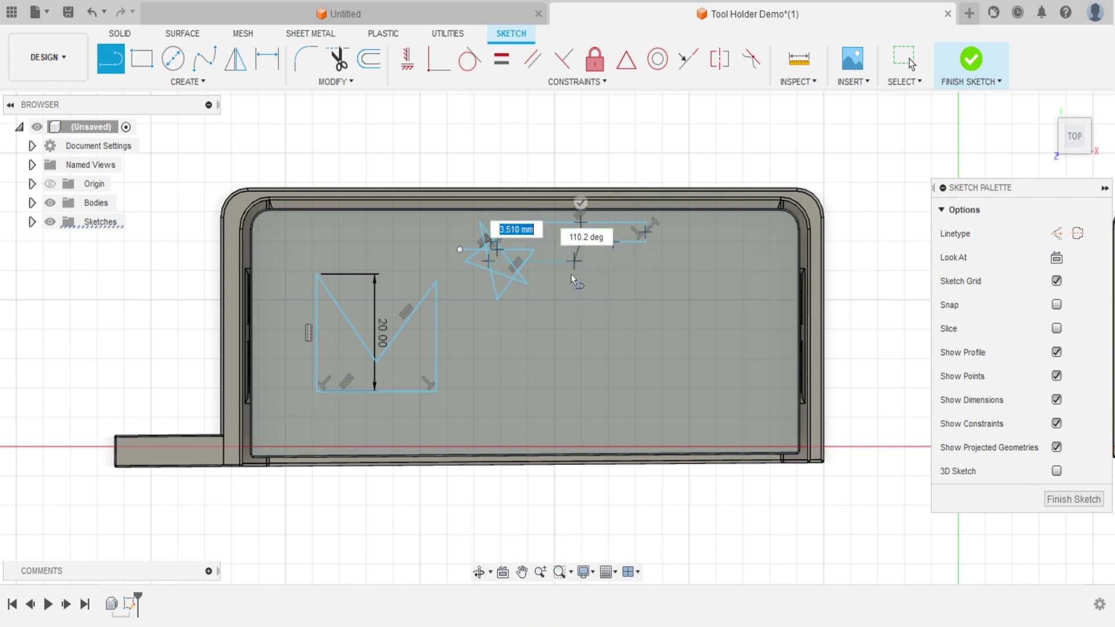
{"action": "key", "text": "Escape"}
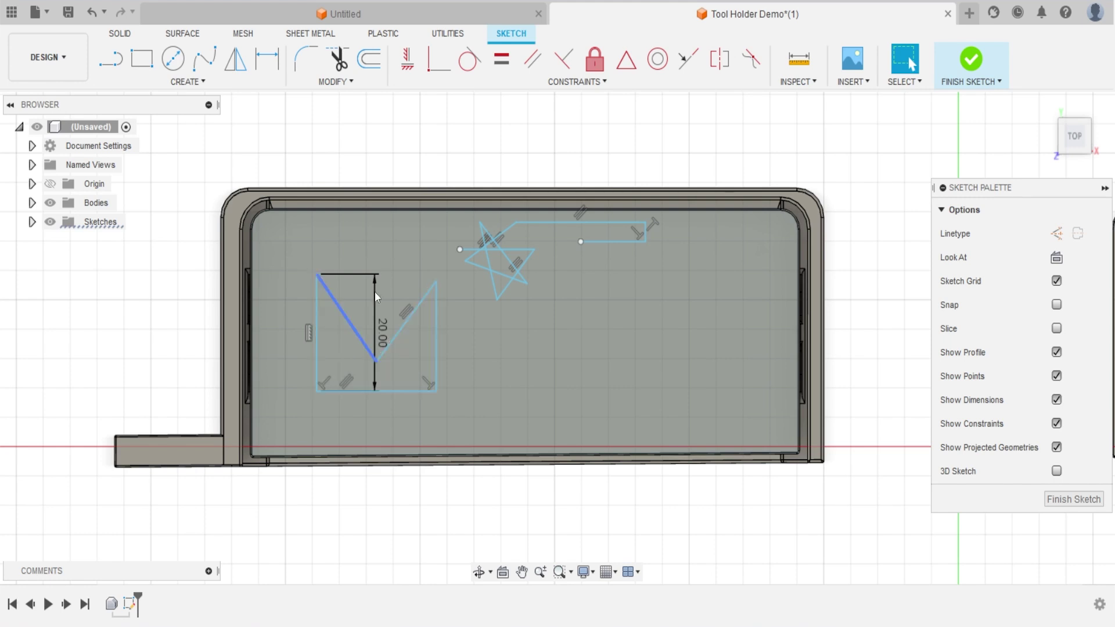
Draw three two-point rectangles: one about 18 by 8 mm beside the crown-like outline, a small squarish one and a long thin one
{"action": "left_click", "coordinate": [145, 65]}
{"action": "left_click", "coordinate": [150, 73]}
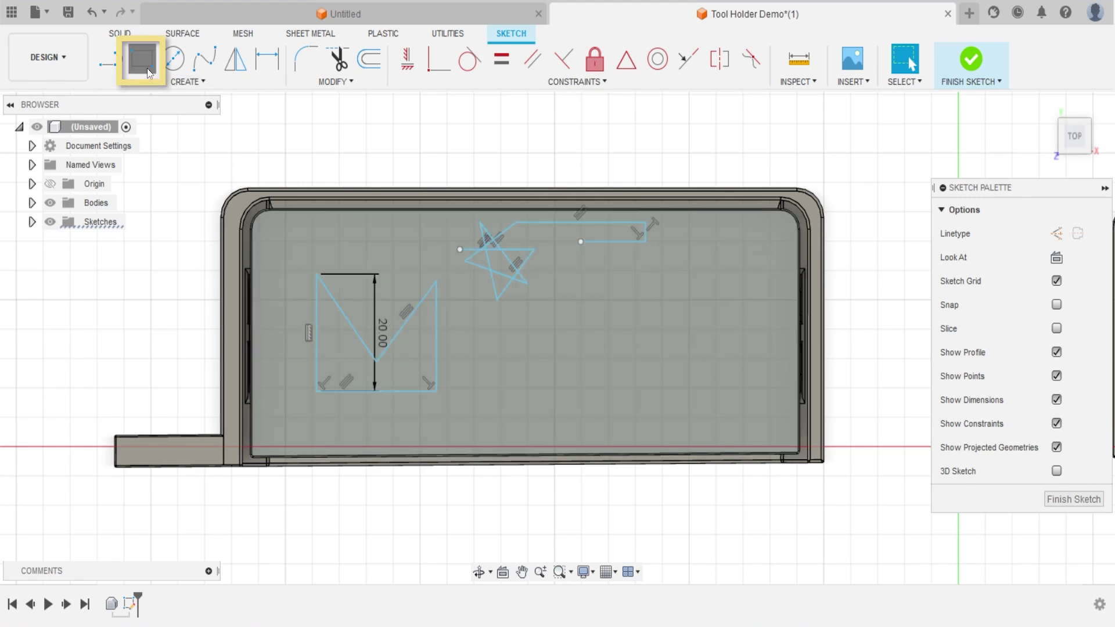
{"action": "left_click", "coordinate": [457, 336]}
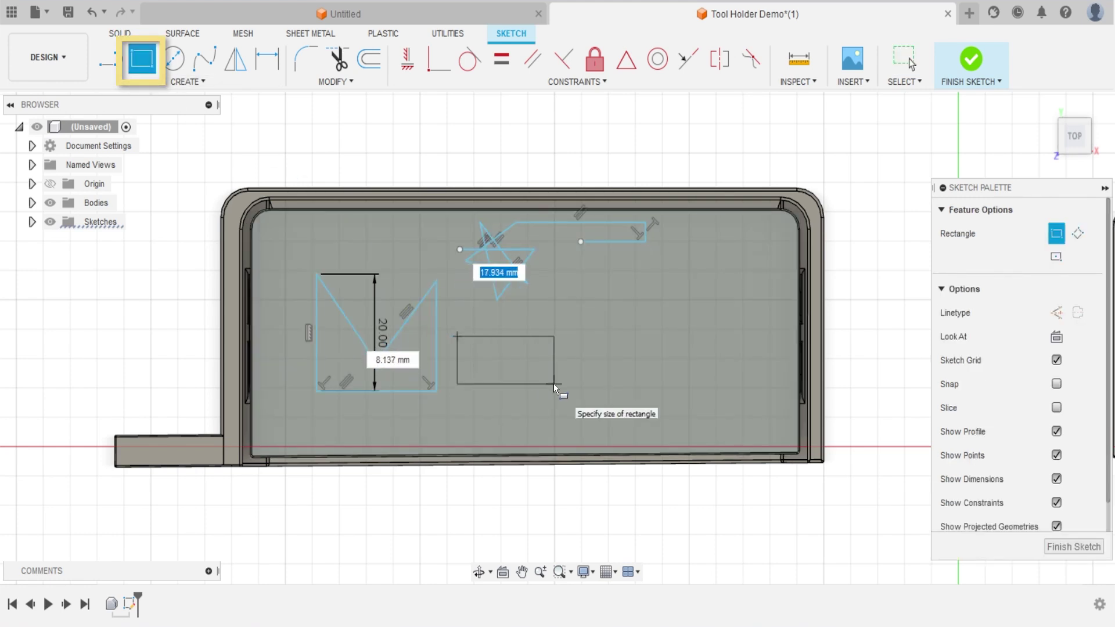
{"action": "left_click", "coordinate": [554, 384]}
{"action": "left_click", "coordinate": [583, 304]}
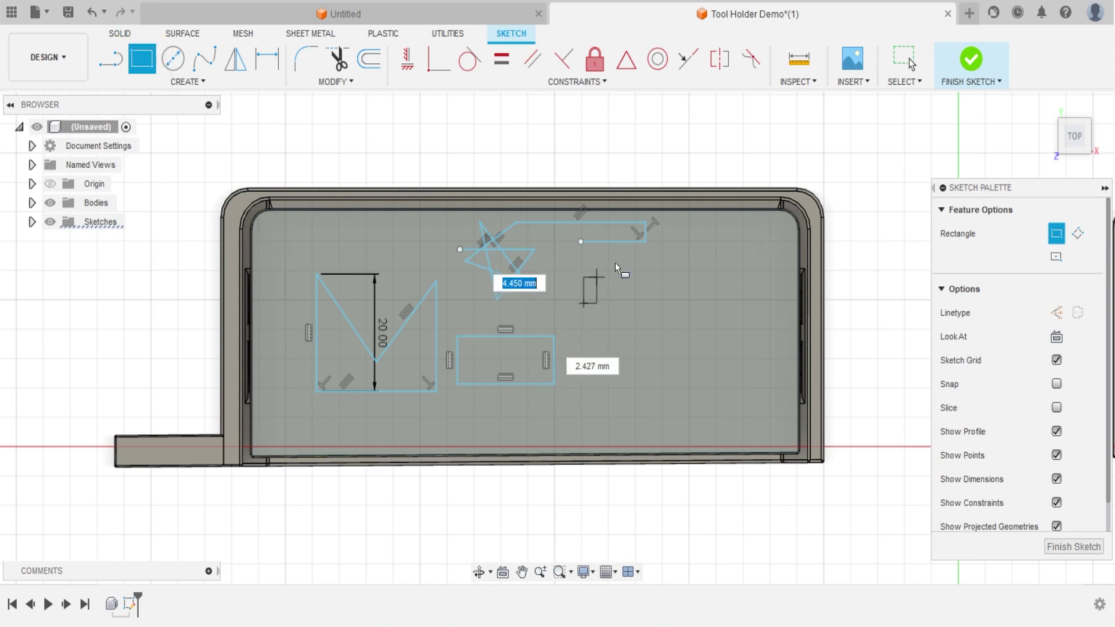
{"action": "left_click", "coordinate": [622, 260]}
{"action": "left_click", "coordinate": [655, 282]}
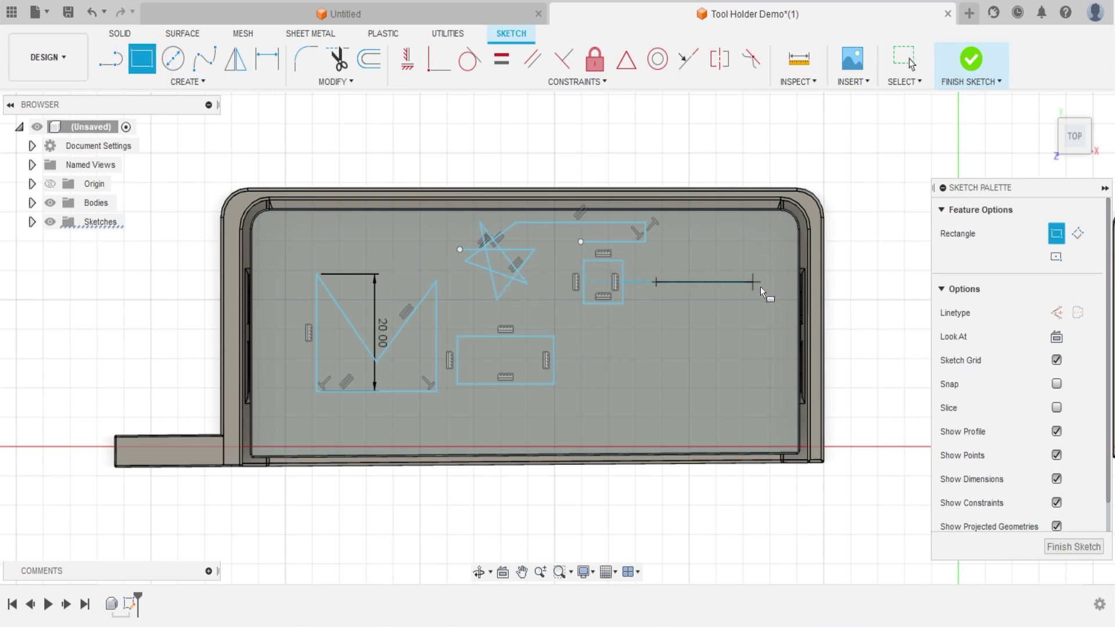
{"action": "left_click", "coordinate": [775, 302]}
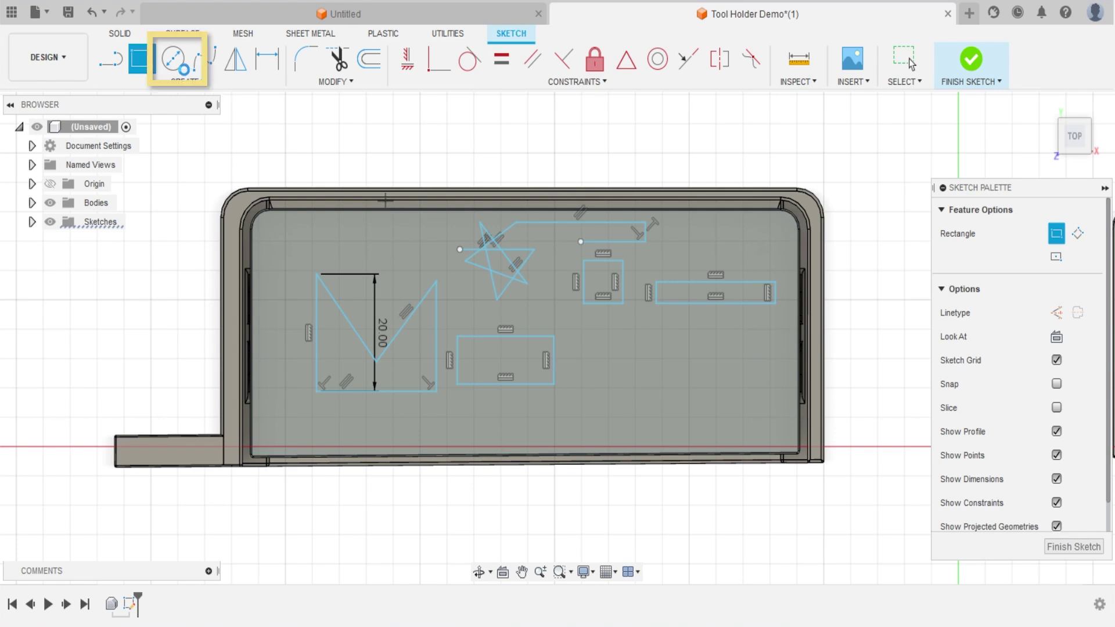
{"action": "key", "text": "Escape"}
Draw a centre-diameter circle just below the small squarish rectangle, beside the 18 mm wide rectangle
{"action": "left_click", "coordinate": [173, 59]}
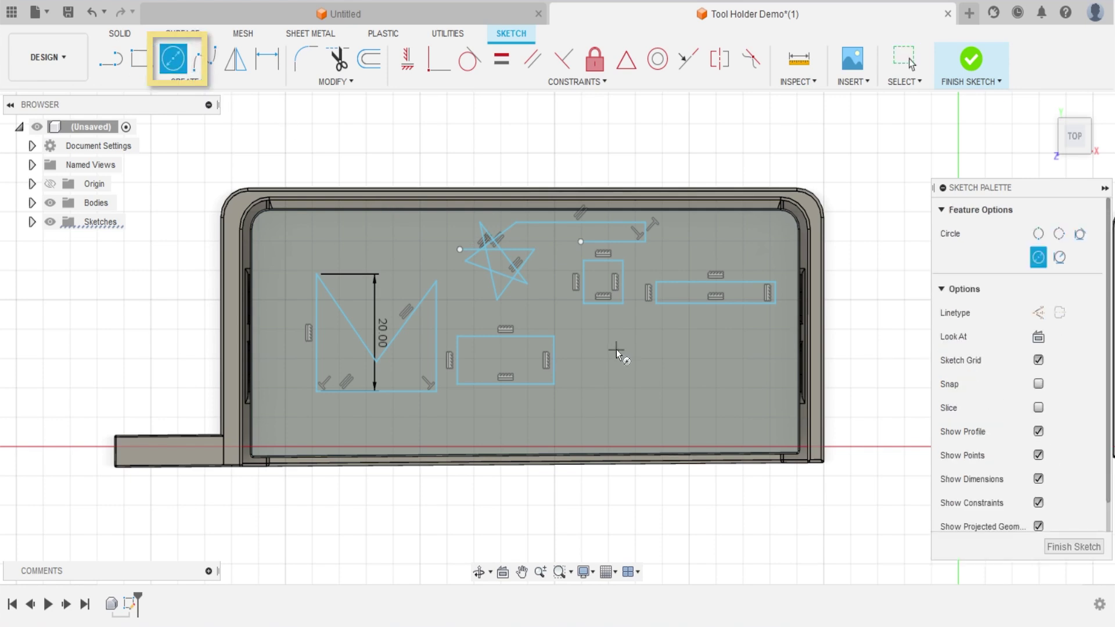
{"action": "left_click", "coordinate": [615, 350]}
{"action": "left_click", "coordinate": [651, 365]}
{"action": "key", "text": "Escape"}
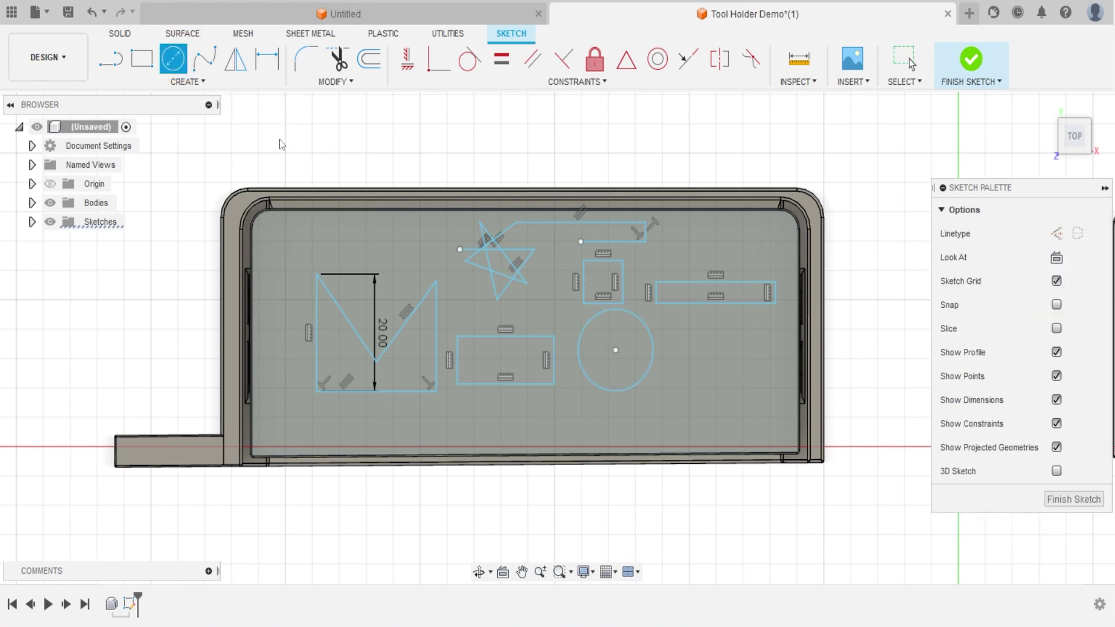
Draw an eight-point fit point spline winding from above the crown-like outline, between the shapes, to below the circle
{"action": "left_click", "coordinate": [205, 59]}
{"action": "left_click", "coordinate": [394, 246]}
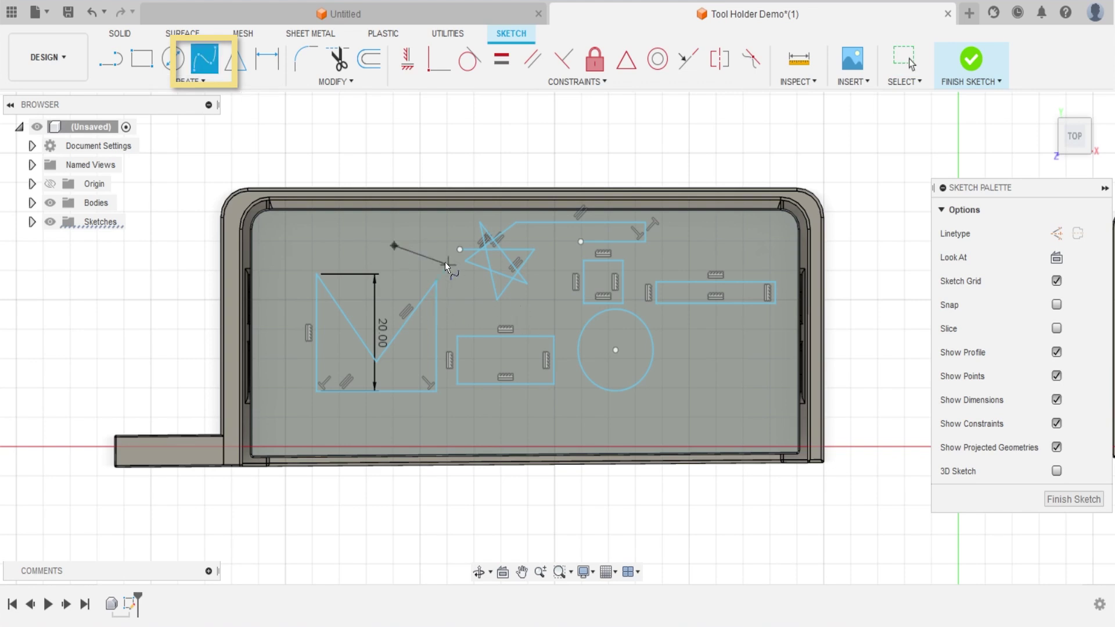
{"action": "left_click", "coordinate": [448, 266]}
{"action": "left_click", "coordinate": [465, 299]}
{"action": "left_click", "coordinate": [498, 312]}
{"action": "left_click", "coordinate": [543, 304]}
{"action": "left_click", "coordinate": [561, 321]}
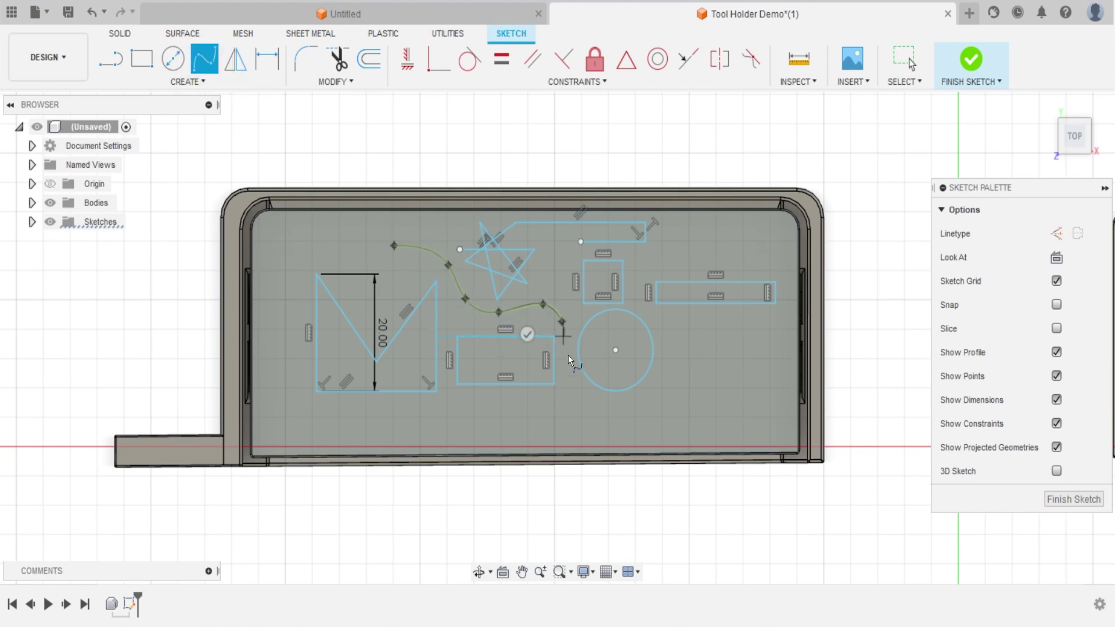
{"action": "left_click", "coordinate": [569, 374]}
{"action": "double_click", "coordinate": [594, 416]}
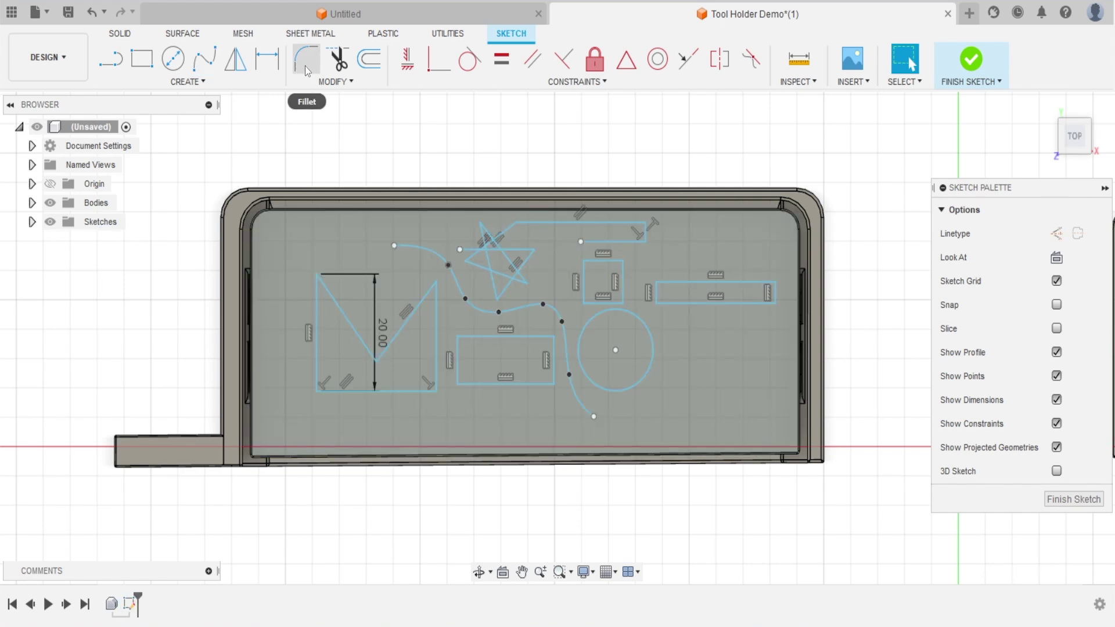
Fillet the upper-left corner of the rectangle next to the circle with a 7.5 mm radius
{"action": "left_click", "coordinate": [304, 65]}
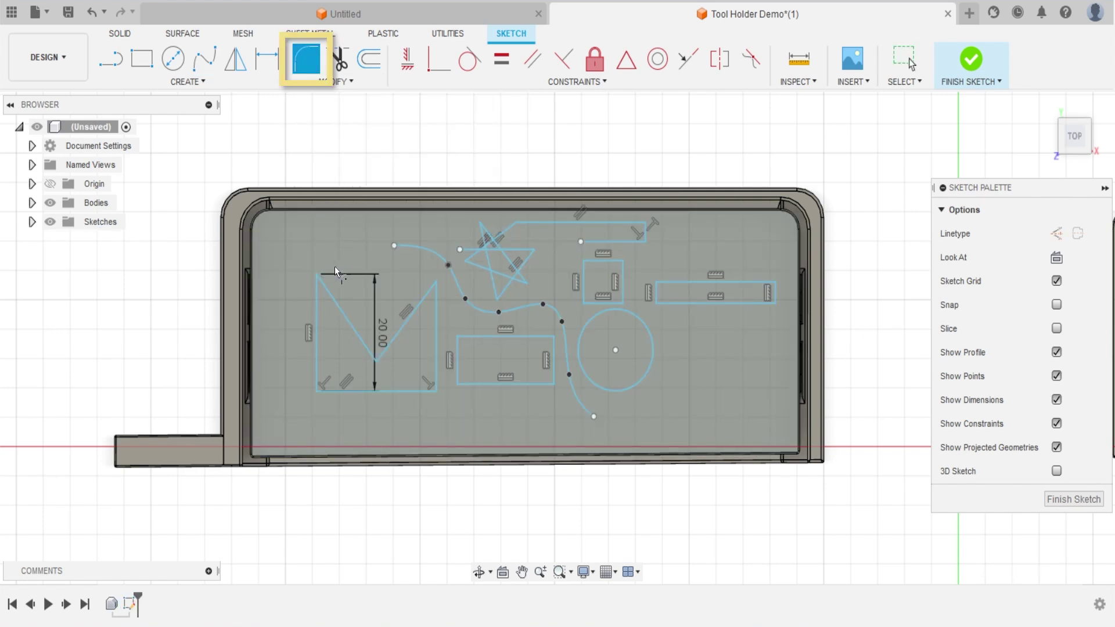
{"action": "left_click", "coordinate": [470, 339]}
{"action": "left_click", "coordinate": [457, 351]}
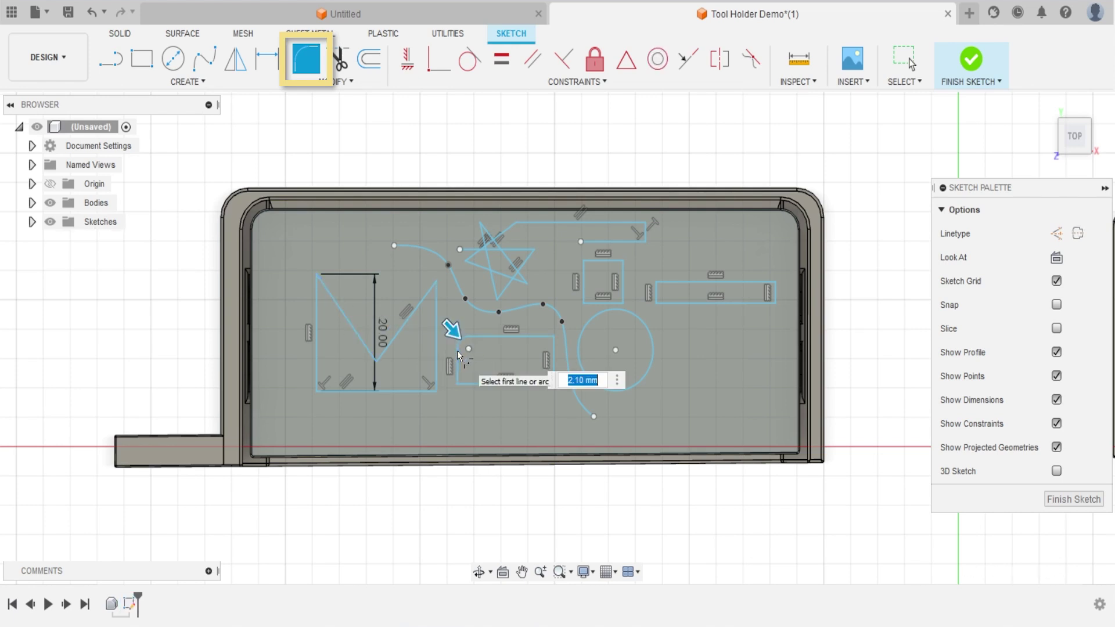
{"action": "left_click_drag", "start_coordinate": [453, 327], "coordinate": [461, 335]}
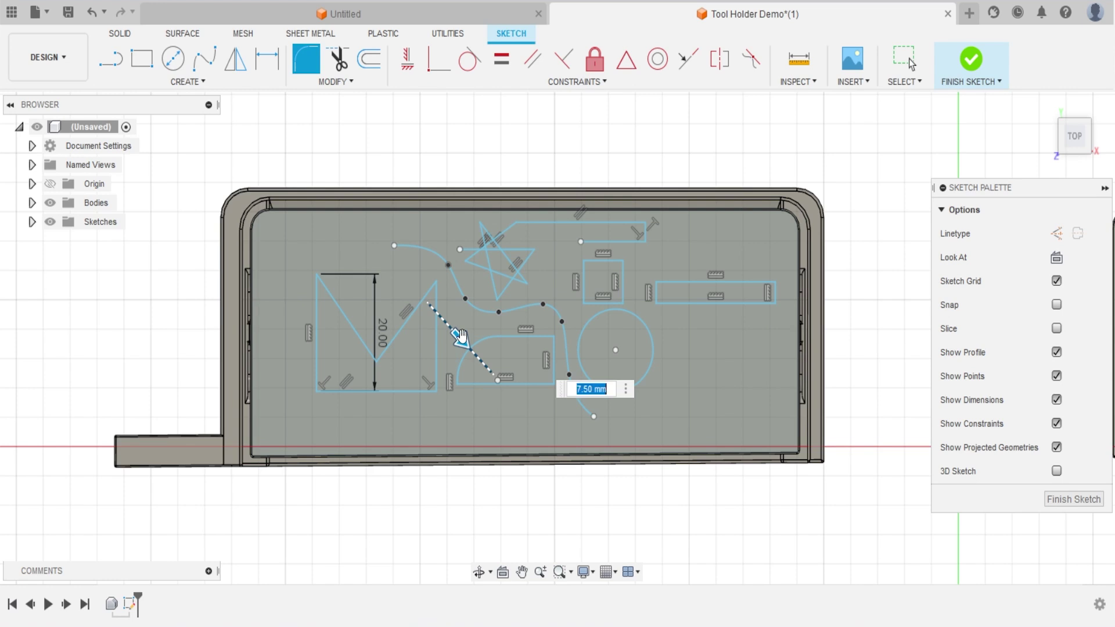
{"action": "key", "text": "Return"}
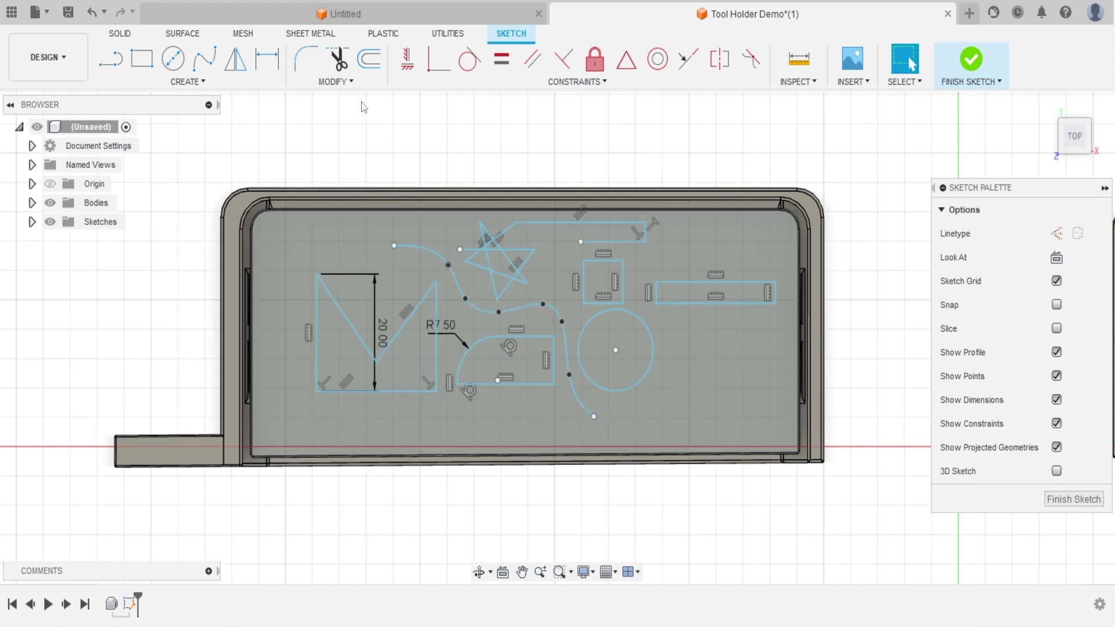
Fillet the upper-right point of the crown-like outline with a 2.5 mm radius
{"action": "left_click", "coordinate": [306, 59]}
{"action": "left_click", "coordinate": [426, 297]}
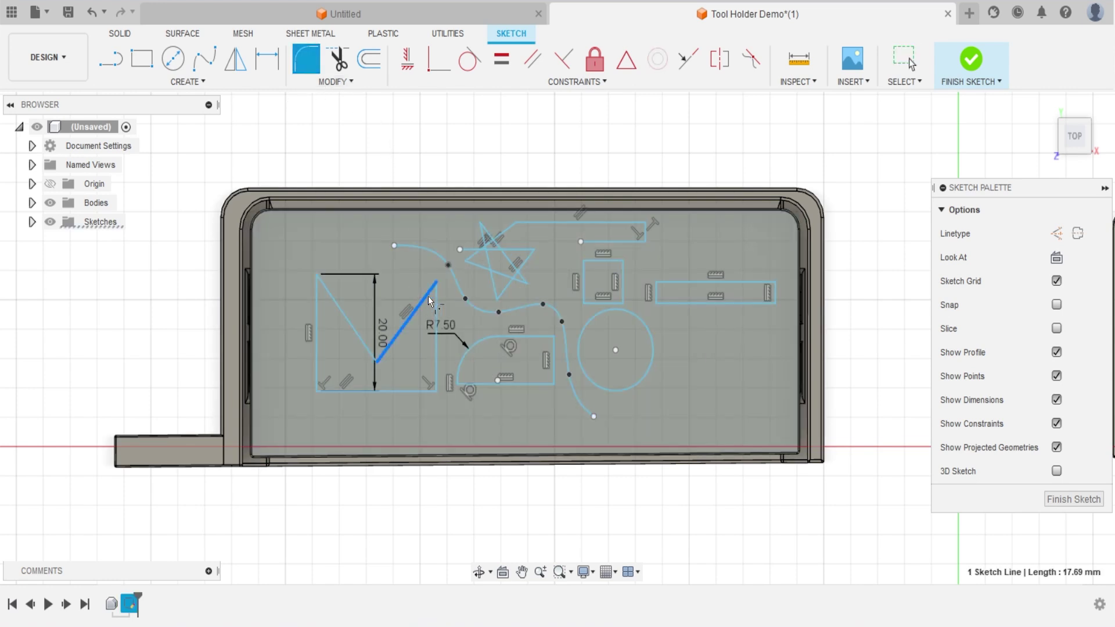
{"action": "left_click", "coordinate": [435, 305]}
{"action": "left_click_drag", "start_coordinate": [424, 322], "coordinate": [429, 307]}
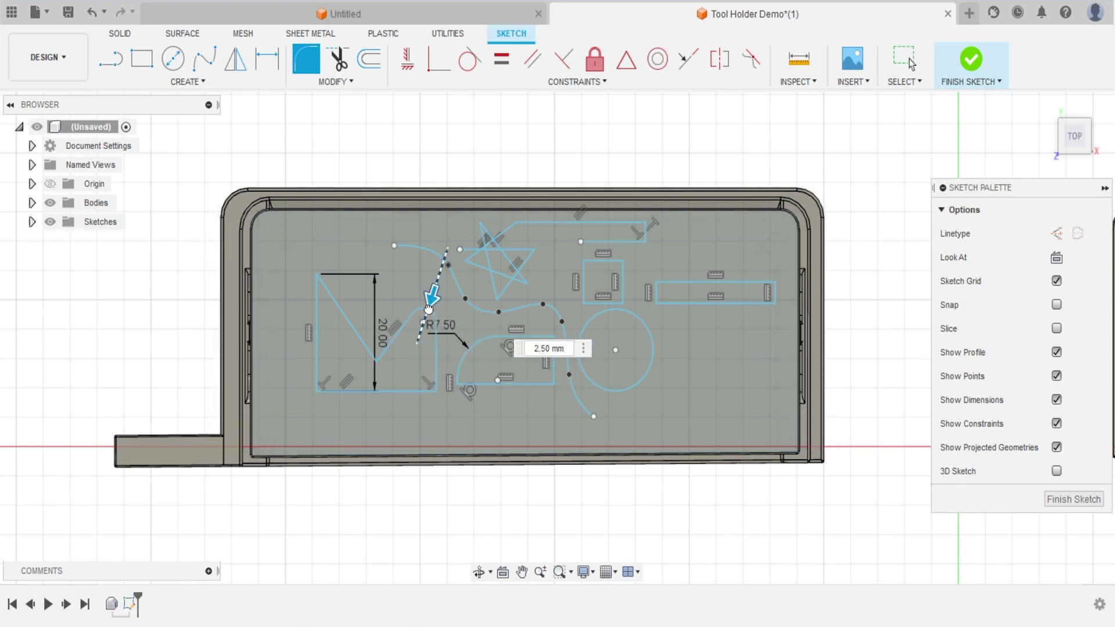
{"action": "key", "text": "Return"}
{"action": "key", "text": "Escape"}
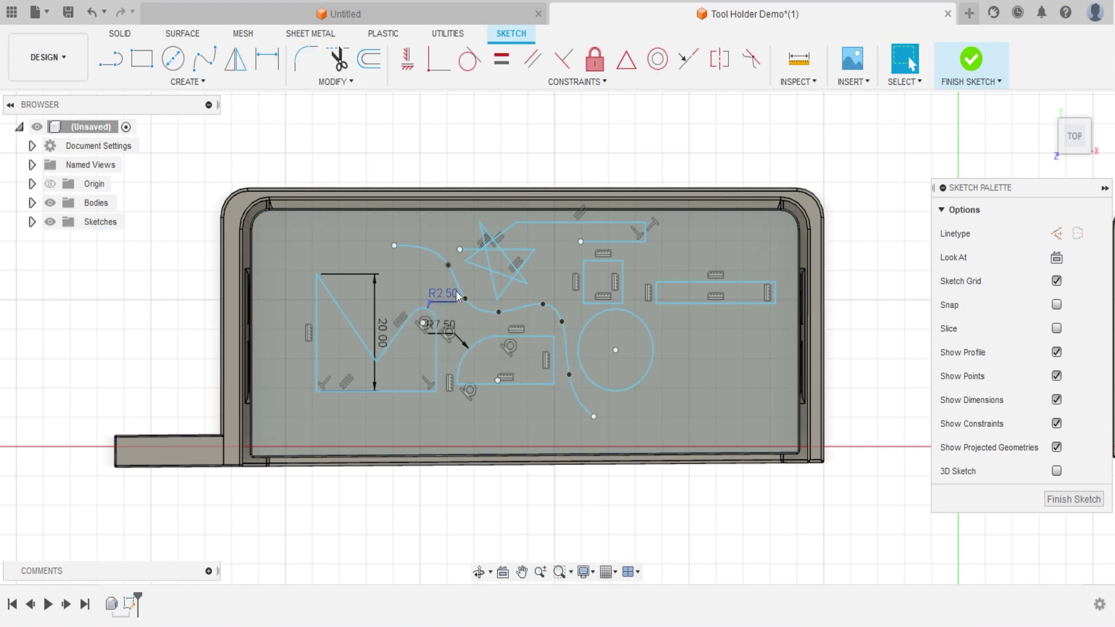
Trim the overlapping inner lines of the star so only its outline remains, and finish the sketch
{"action": "left_click", "coordinate": [336, 68]}
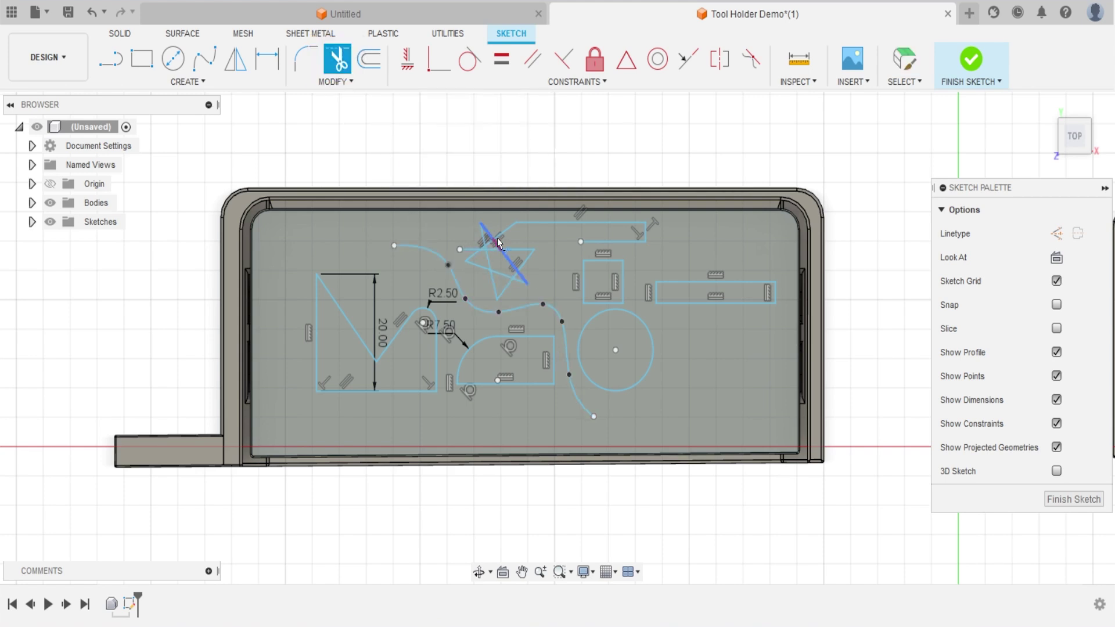
{"action": "left_click", "coordinate": [470, 249]}
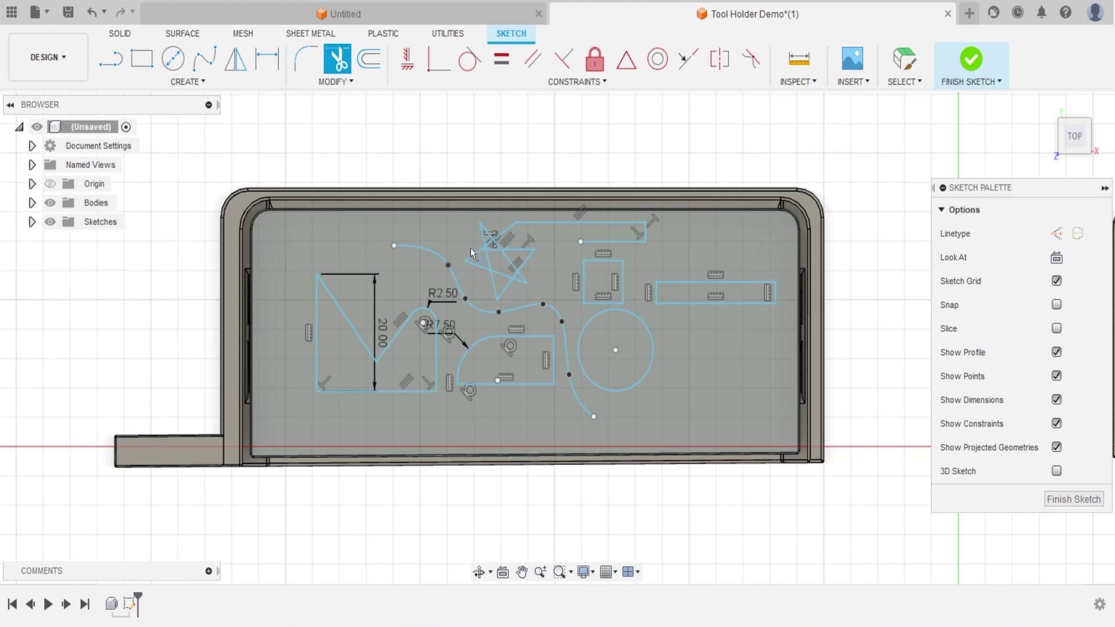
{"action": "left_click", "coordinate": [492, 249]}
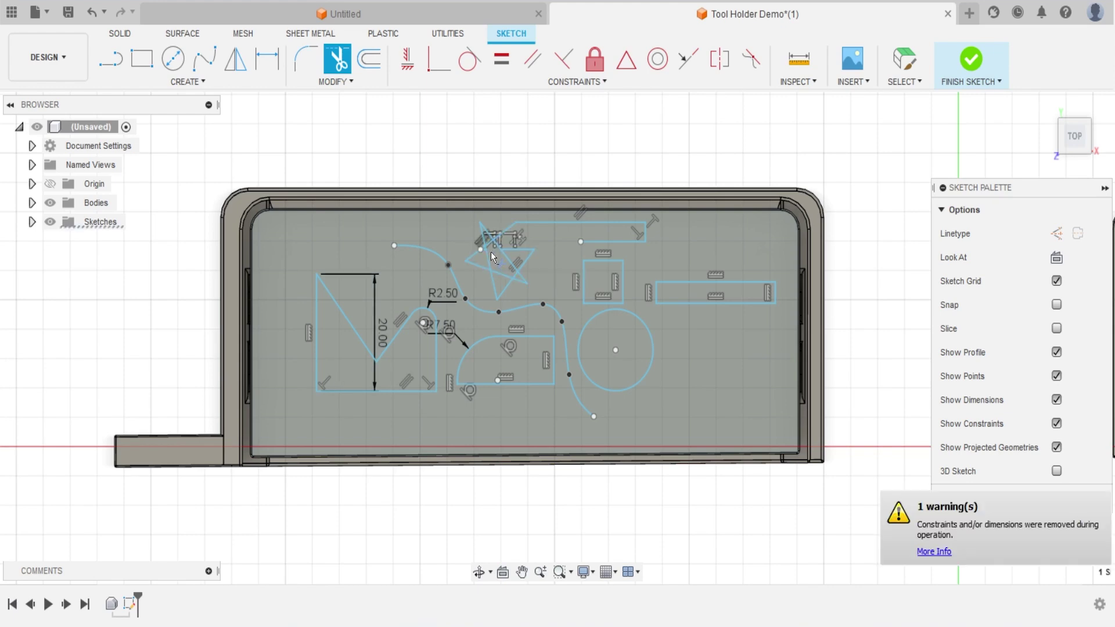
{"action": "scroll", "coordinate": [488, 256], "scroll_direction": "up", "scroll_amount": 3}
{"action": "scroll", "coordinate": [488, 255], "scroll_direction": "up", "scroll_amount": 6}
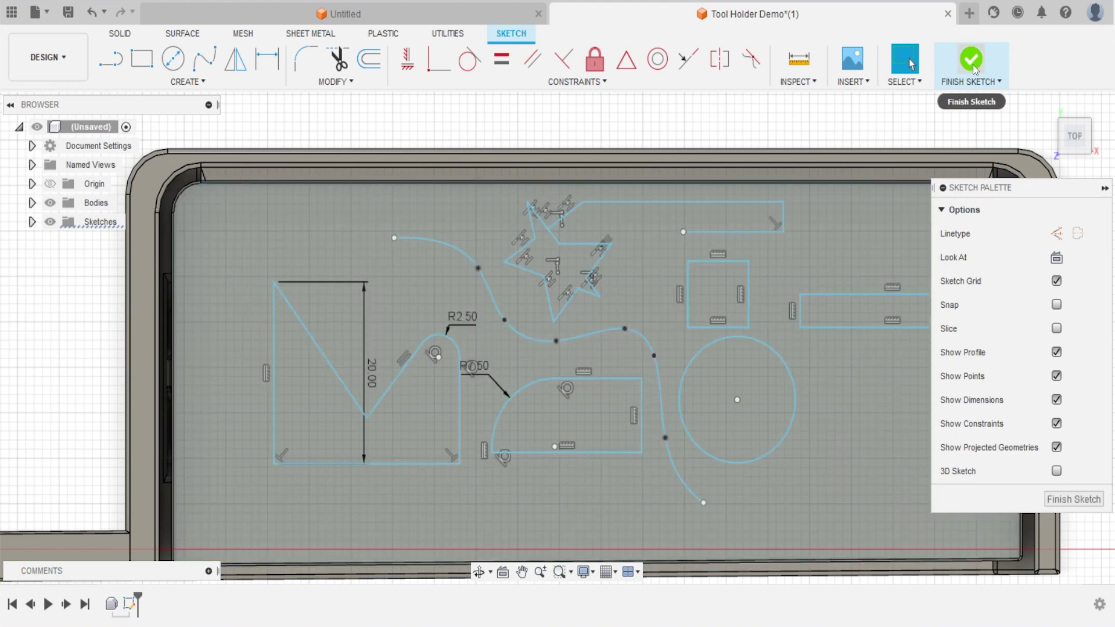
{"action": "left_click", "coordinate": [971, 59]}
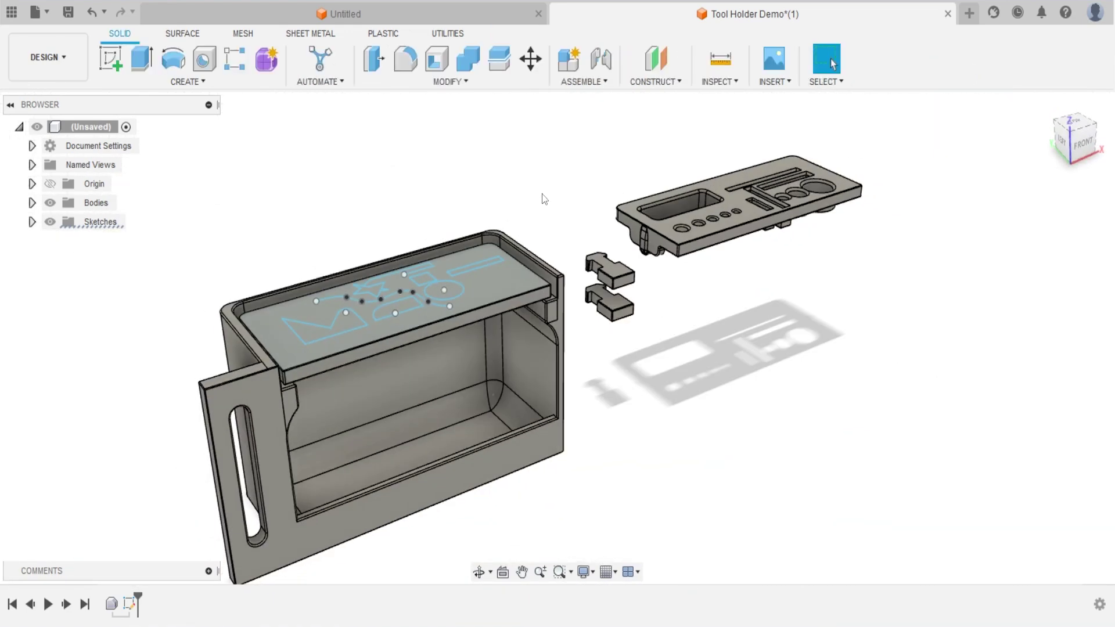
Start an Extrude with the six closed profiles: crown-like outline, filleted rectangle, circle, square, long rectangle and star
{"action": "scroll", "coordinate": [522, 204], "scroll_direction": "up", "scroll_amount": 3}
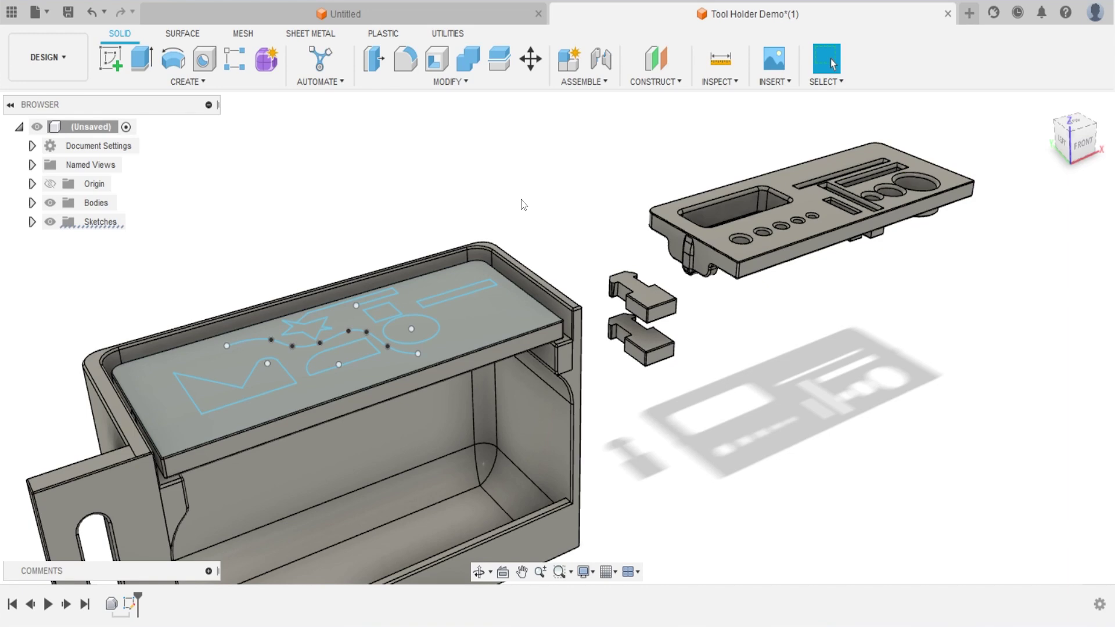
{"action": "mouse_move", "coordinate": [330, 311]}
{"action": "middle_mouse_down", "text": "shift"}
{"action": "mouse_move", "coordinate": [274, 397]}
{"action": "mouse_move", "coordinate": [427, 361]}
{"action": "mouse_move", "coordinate": [451, 378]}
{"action": "mouse_move", "coordinate": [440, 378]}
{"action": "mouse_move", "coordinate": [679, 337]}
{"action": "mouse_move", "coordinate": [685, 487]}
{"action": "middle_mouse_up", "text": "shift"}
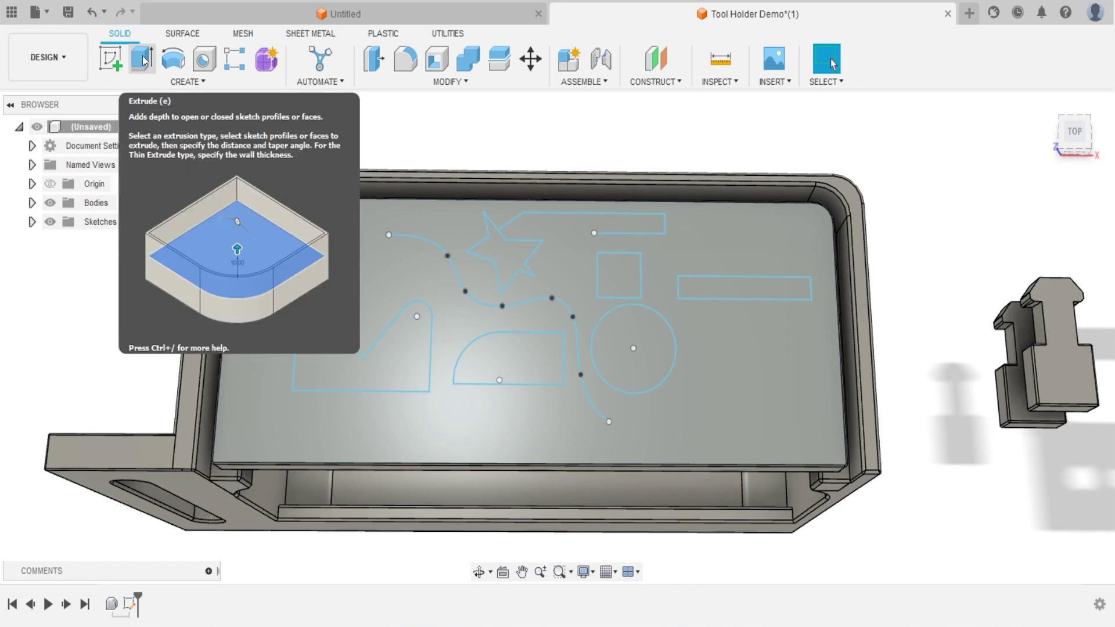
{"action": "left_click", "coordinate": [142, 59]}
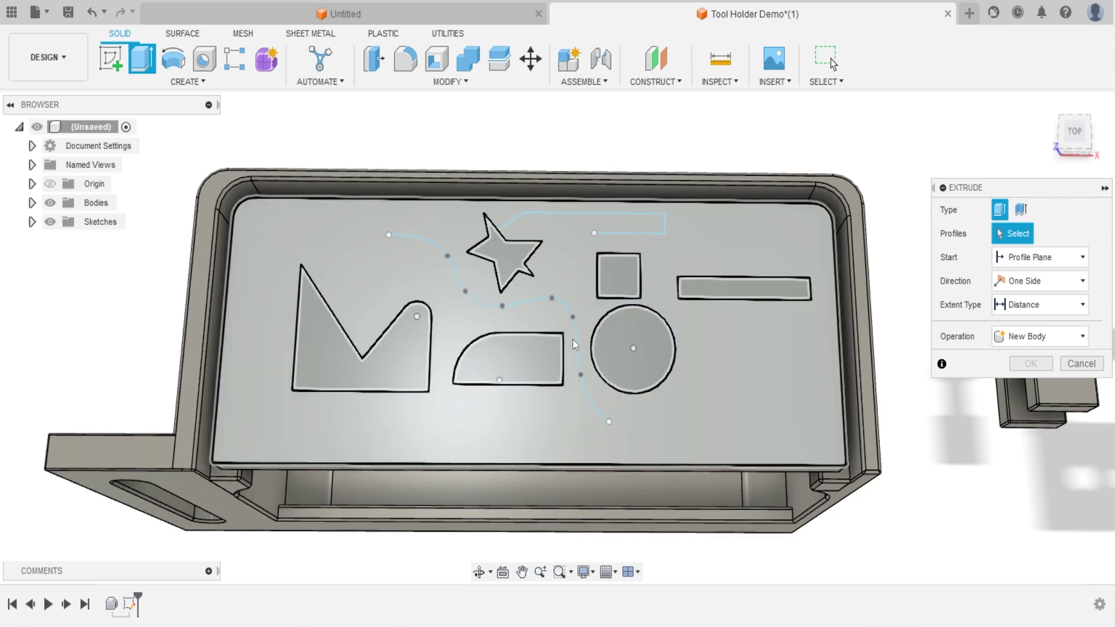
{"action": "left_click", "coordinate": [377, 360]}
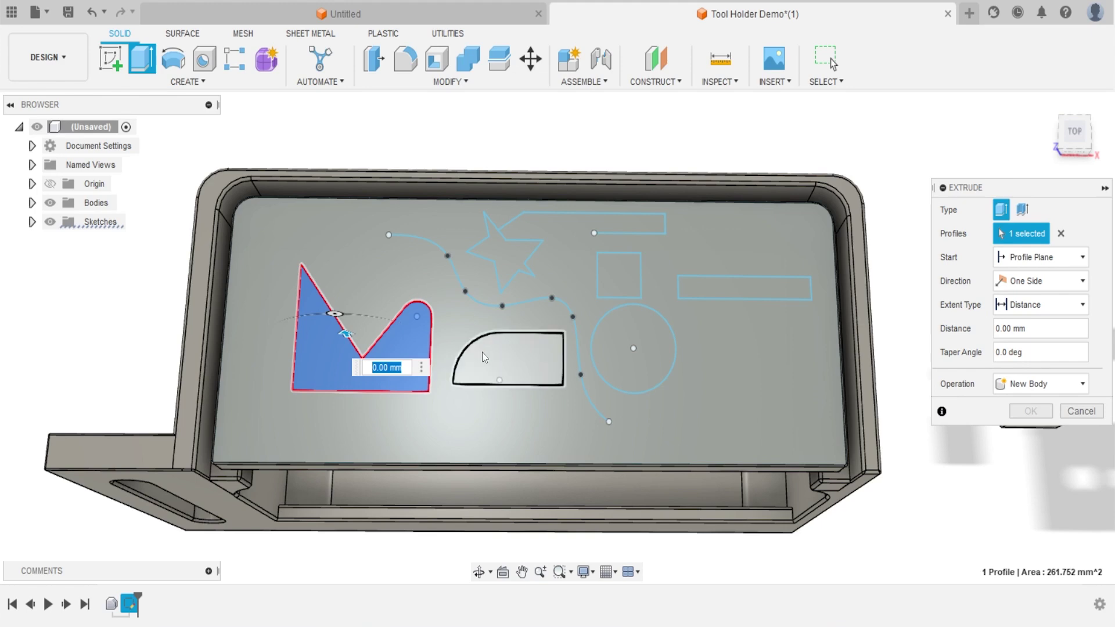
{"action": "left_click", "coordinate": [483, 352]}
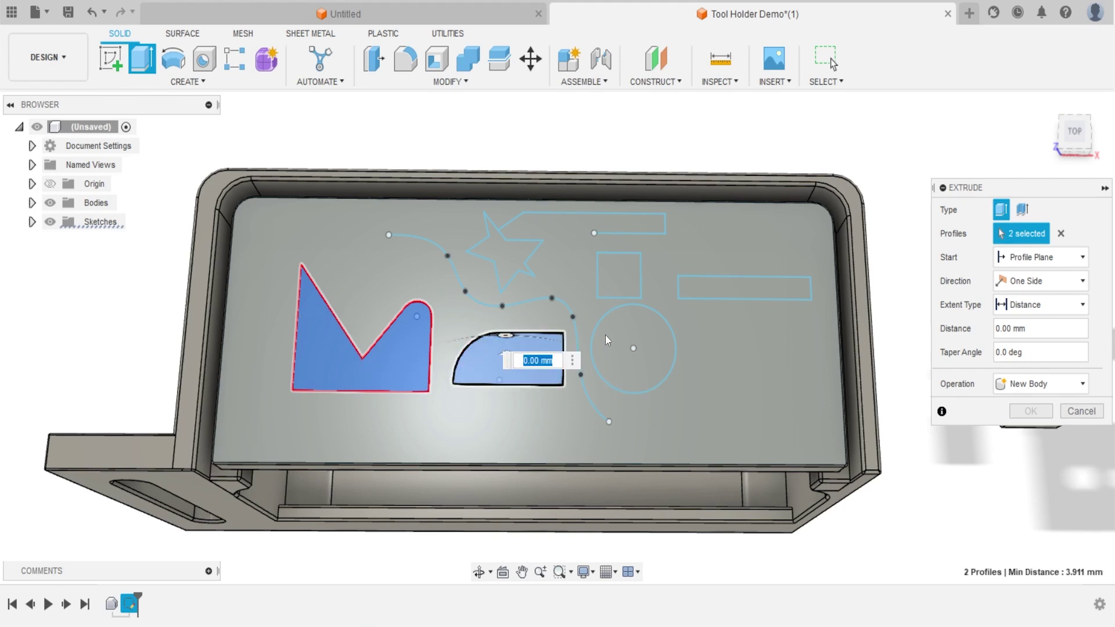
{"action": "left_click", "coordinate": [617, 331]}
{"action": "left_click", "coordinate": [618, 285]}
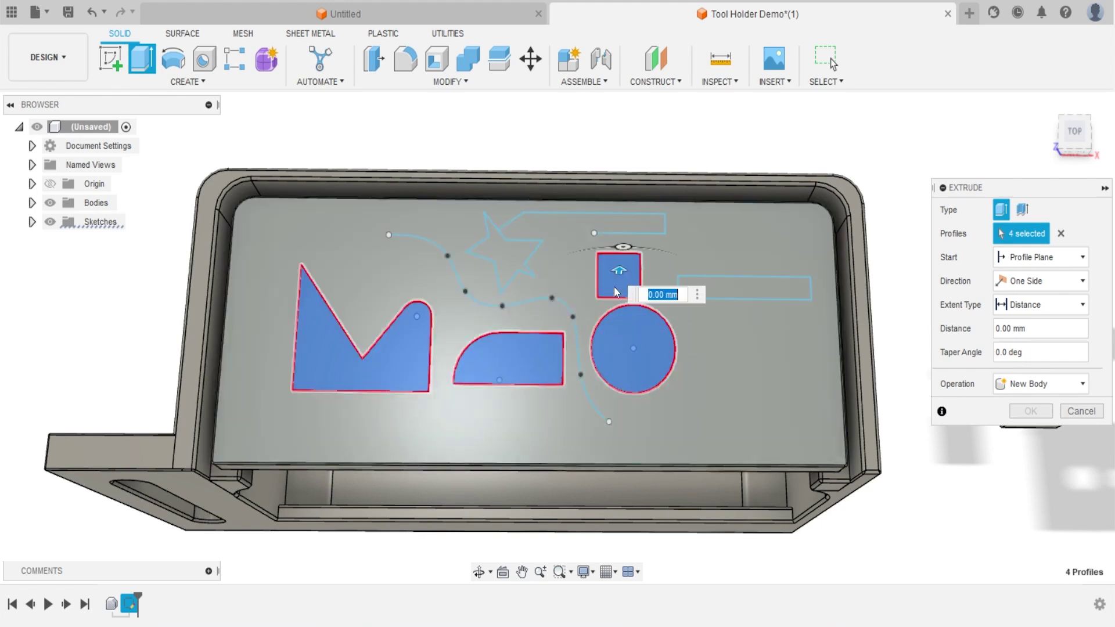
{"action": "left_click", "coordinate": [697, 284]}
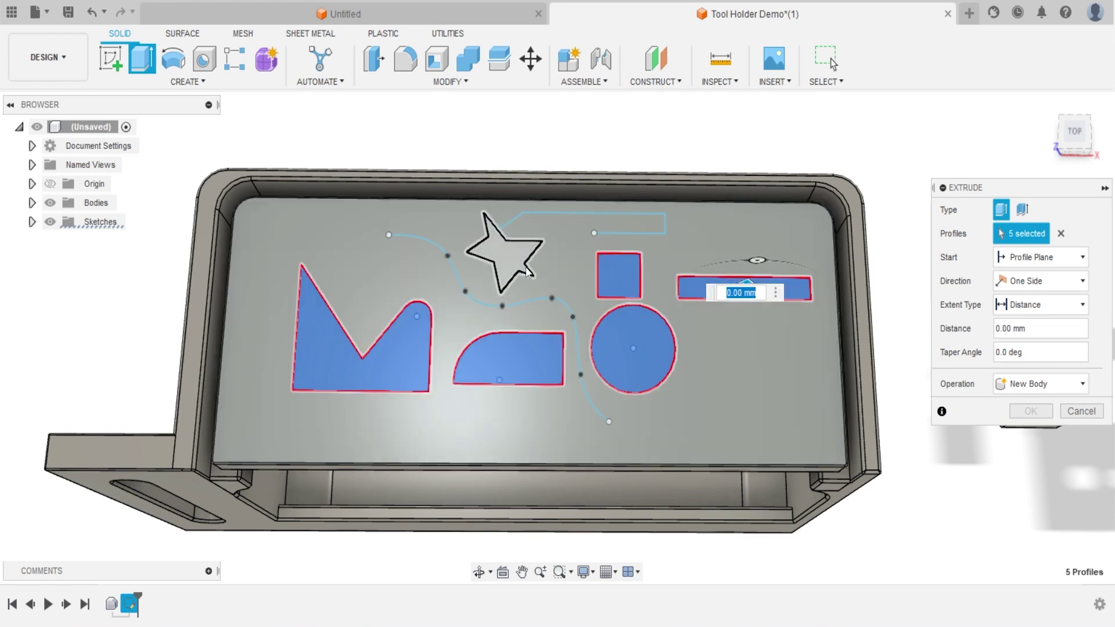
{"action": "left_click", "coordinate": [514, 254]}
Try adding the plate face around the shapes to the extrude profiles and deselect it again
{"action": "left_click", "coordinate": [474, 298]}
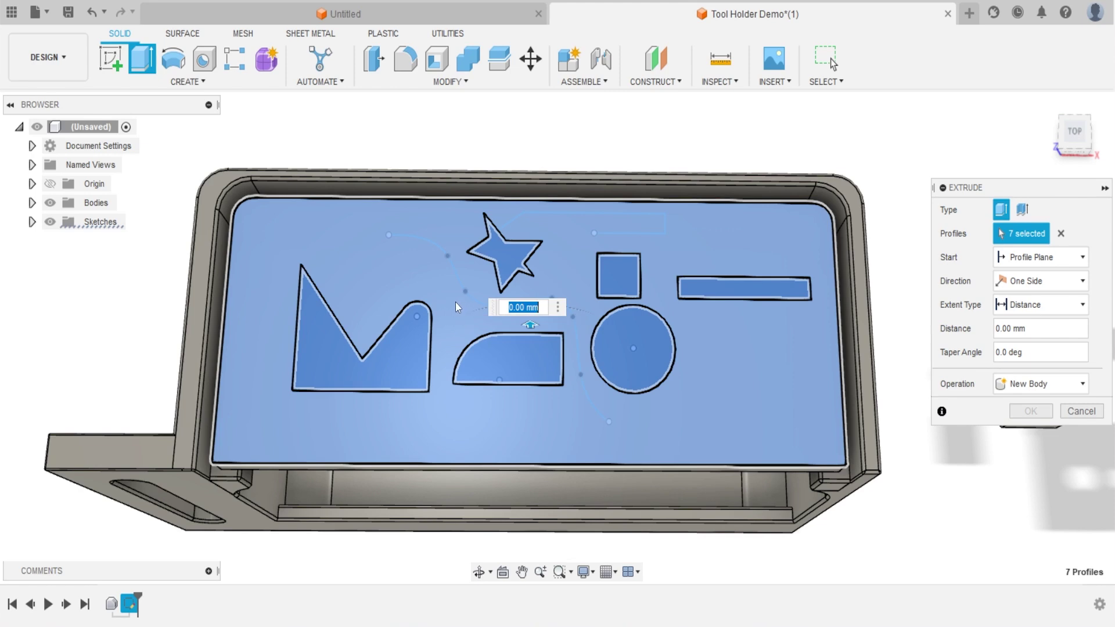
{"action": "left_click", "coordinate": [448, 294]}
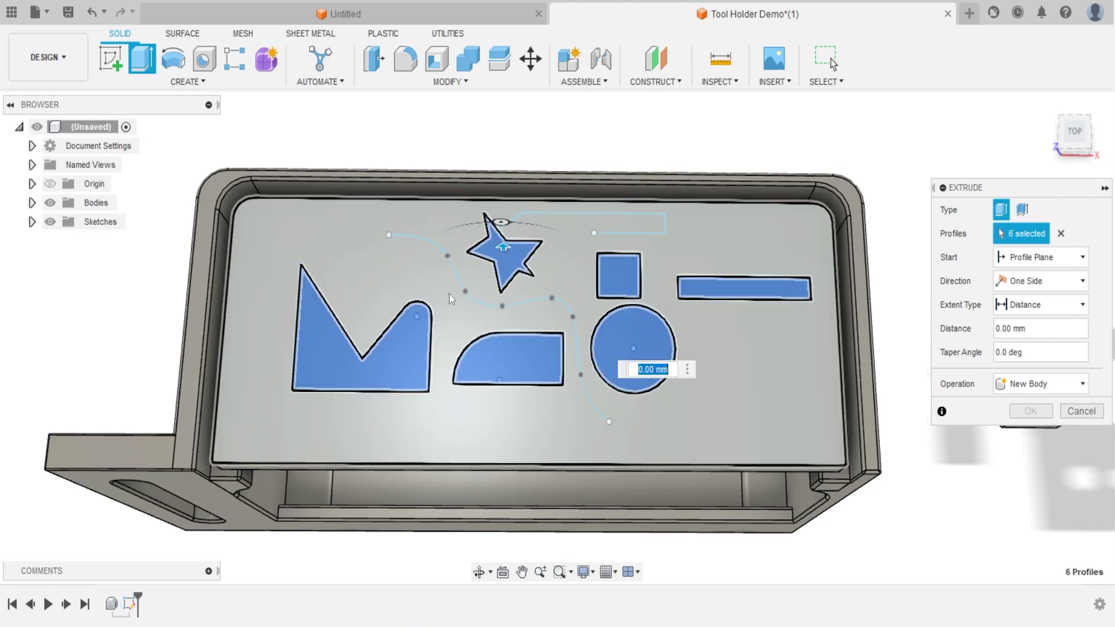
{"action": "left_click", "coordinate": [448, 293]}
{"action": "left_click", "coordinate": [451, 297]}
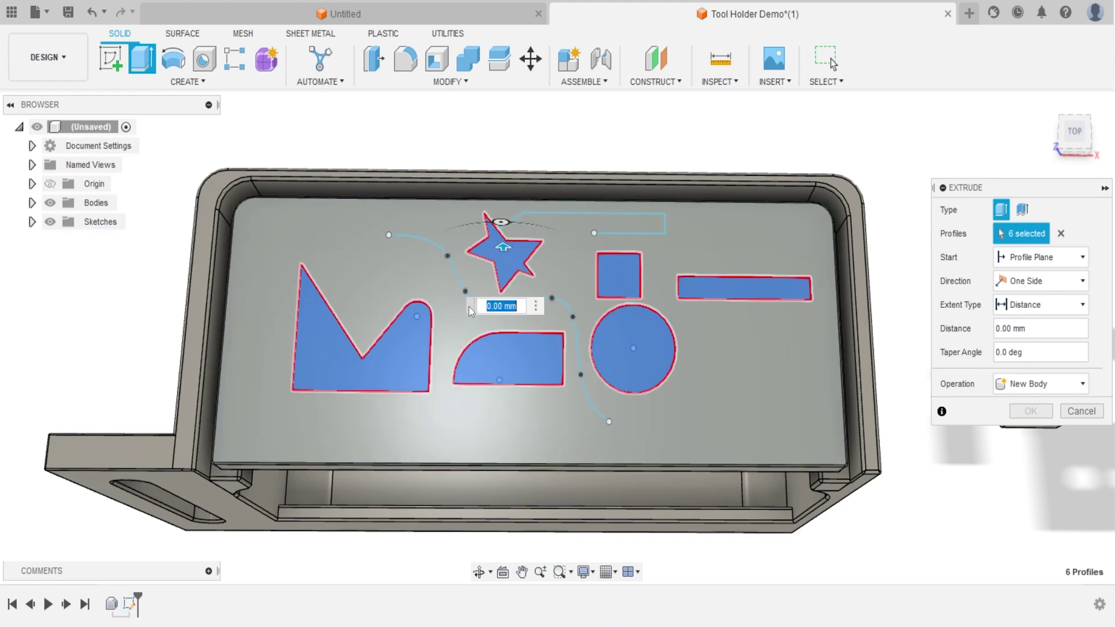
Preview the six-profile extrusion in both directions: 5 mm upward as a join and 25 mm downward as a cut
{"action": "middle_click_drag", "start_coordinate": [469, 306], "coordinate": [503, 283], "text": "shift"}
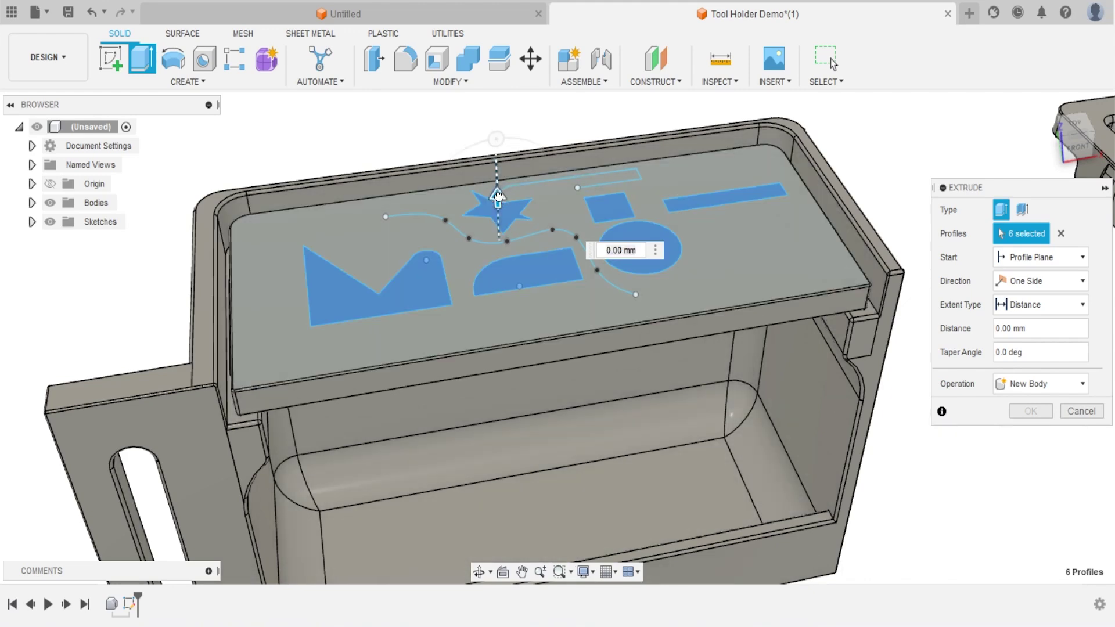
{"action": "left_click_drag", "start_coordinate": [497, 196], "coordinate": [510, 123]}
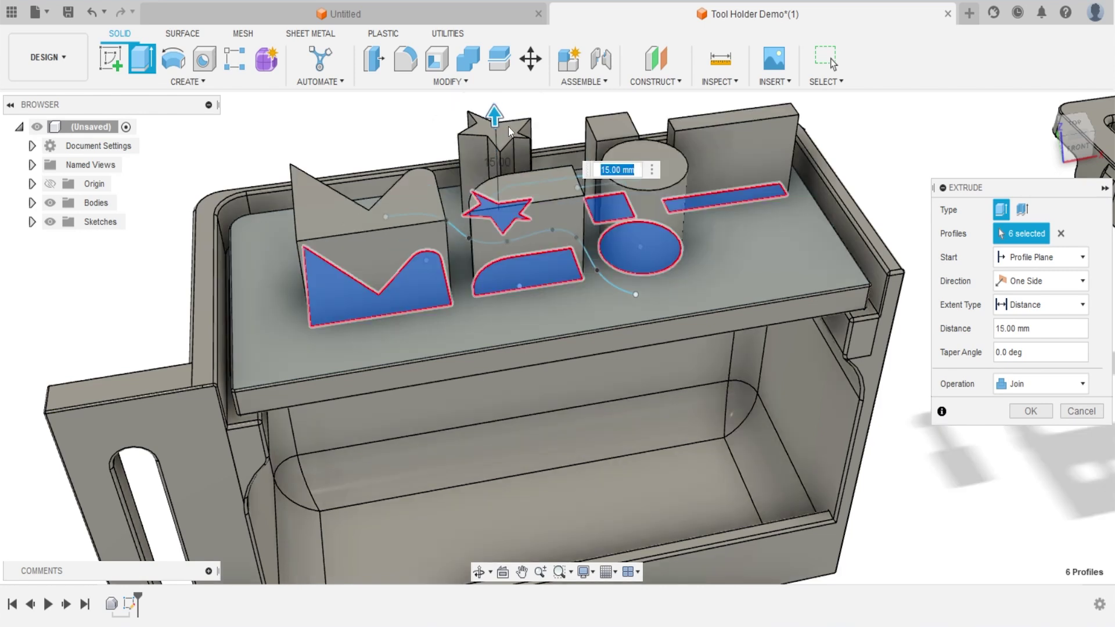
{"action": "type", "text": "5"}
{"action": "key", "text": "Return"}
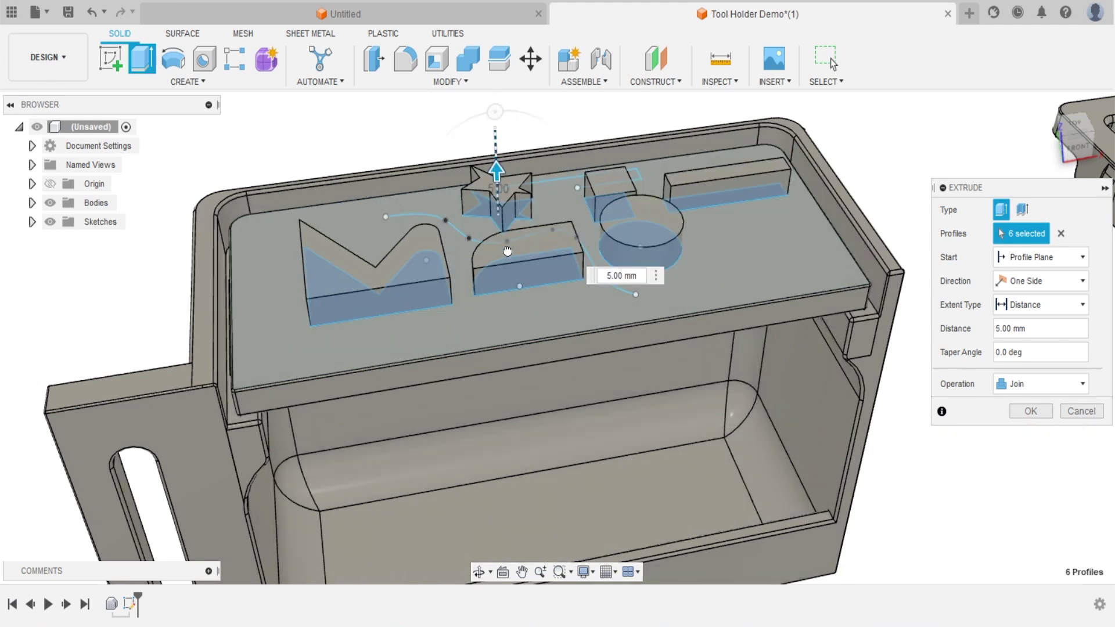
{"action": "left_click_drag", "start_coordinate": [507, 251], "coordinate": [510, 313]}
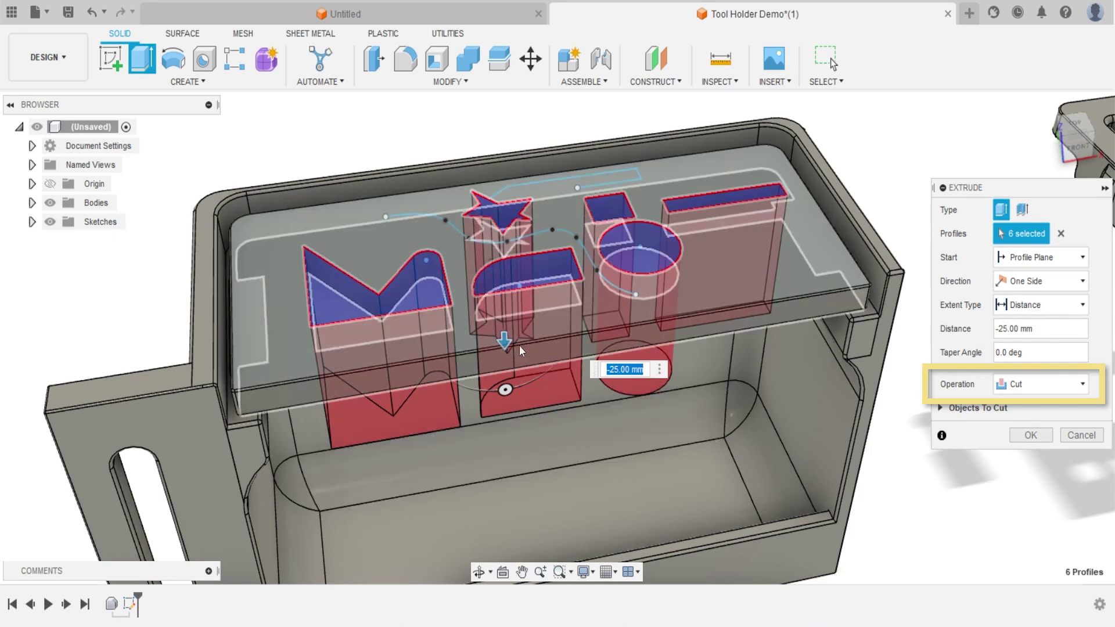
Set the extrusion to 10 mm upward and try the operation as New Body and as Join
{"action": "type", "text": "10"}
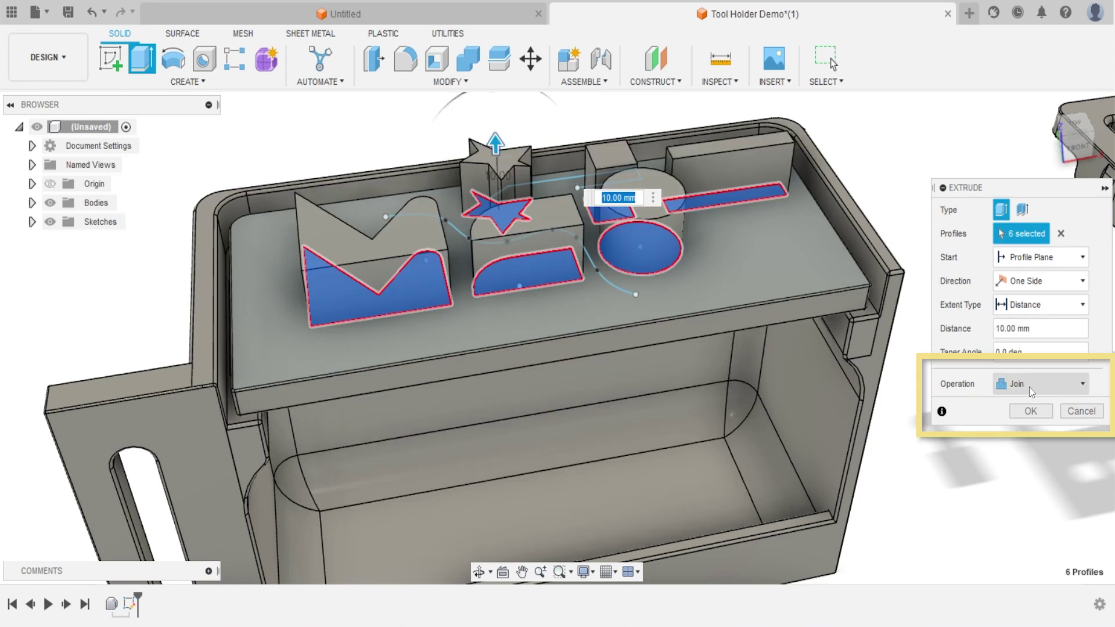
{"action": "left_click", "coordinate": [1029, 383]}
{"action": "left_click", "coordinate": [1027, 457]}
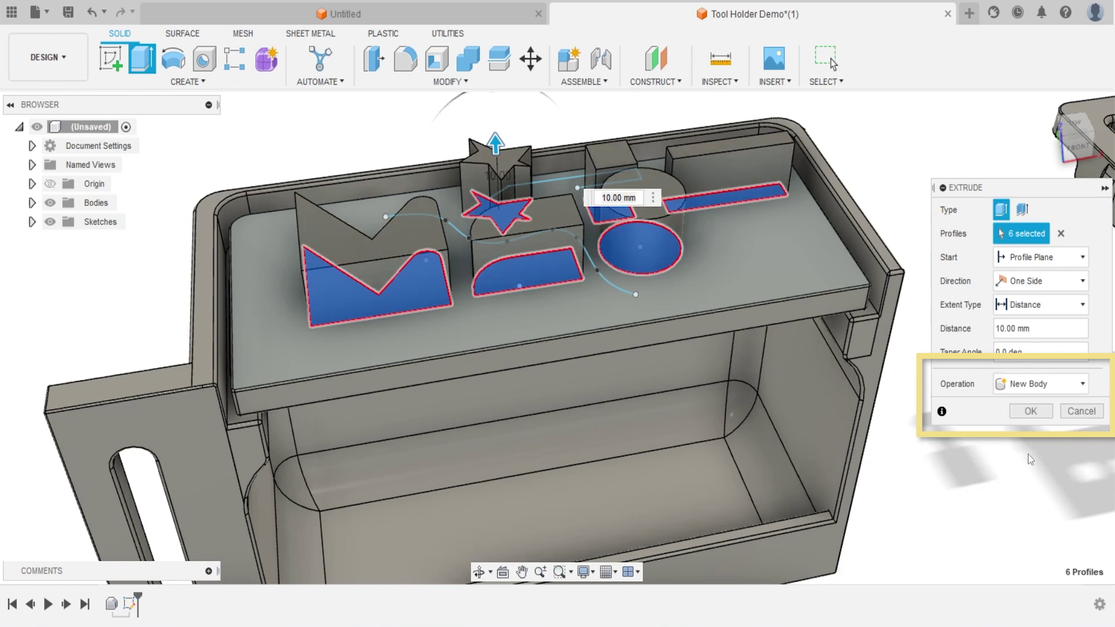
{"action": "left_click", "coordinate": [1033, 384]}
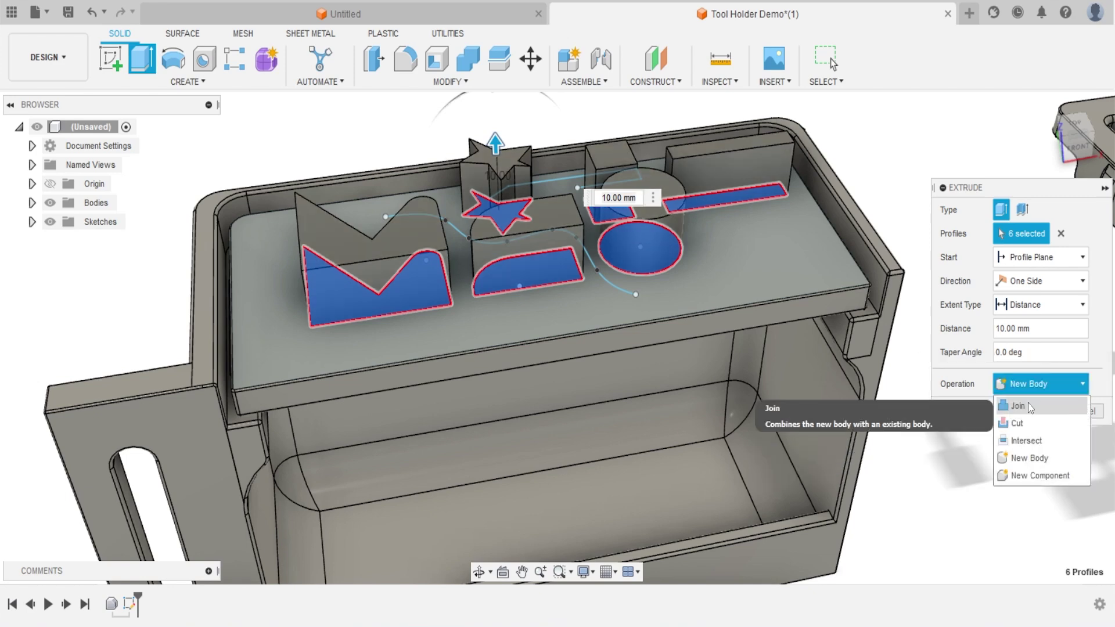
{"action": "left_click", "coordinate": [1028, 403]}
Cut the six profiles into the plate with an extrude distance of -10 mm
{"action": "type", "text": "-15"}
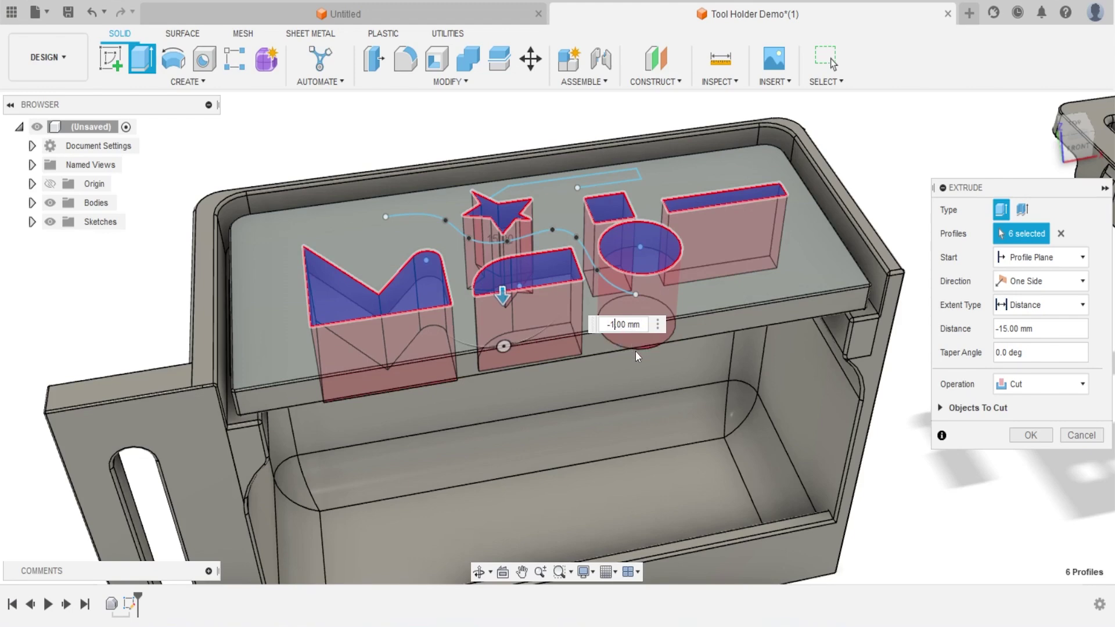
{"action": "type", "text": "0"}
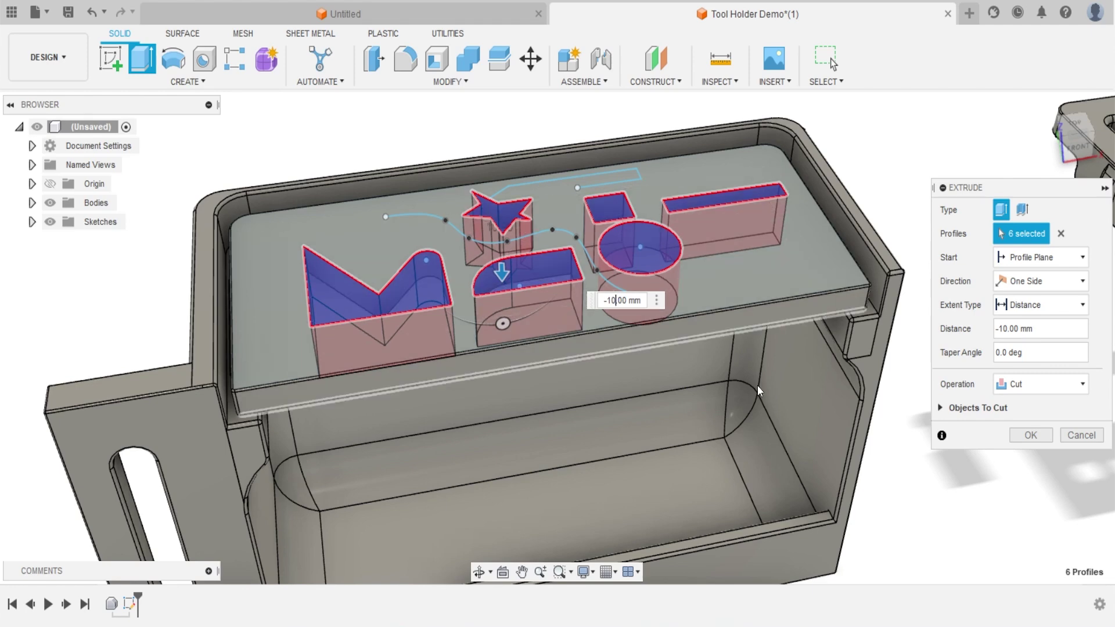
{"action": "left_click", "coordinate": [1030, 434]}
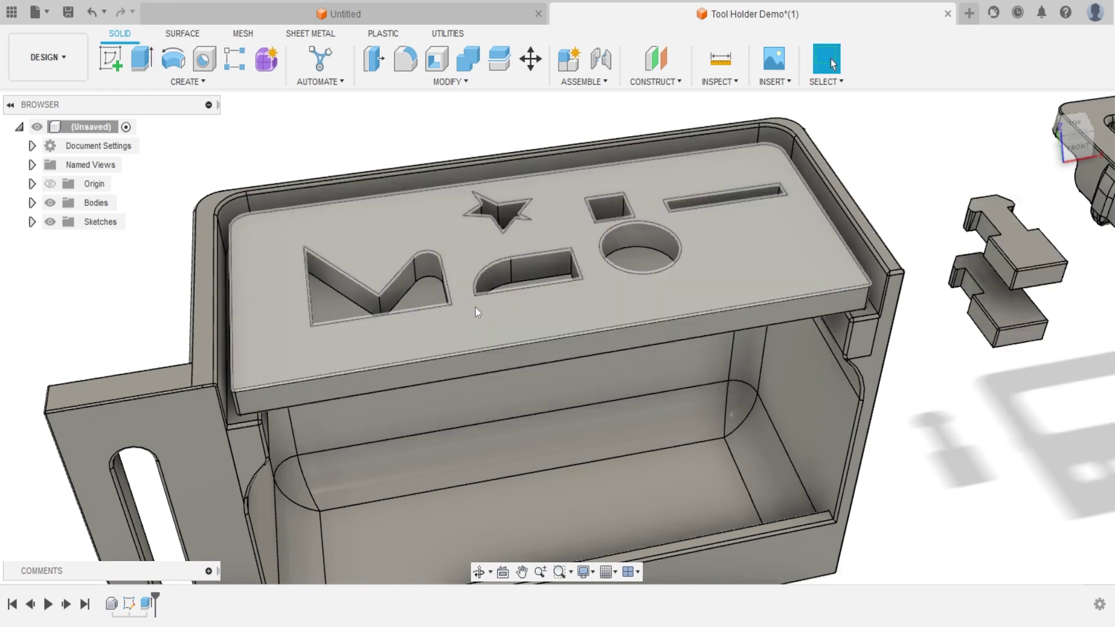
Fillet the upper edge of the circular hole with a 1 mm radius
{"action": "middle_click_drag", "start_coordinate": [475, 309], "coordinate": [389, 79], "text": "shift"}
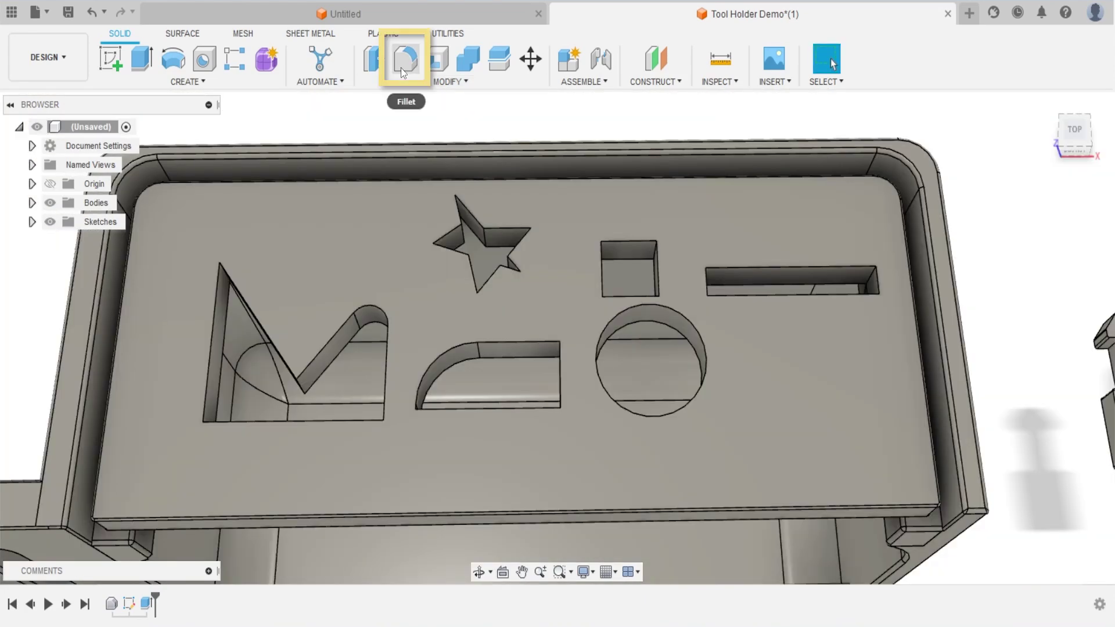
{"action": "left_click", "coordinate": [401, 67]}
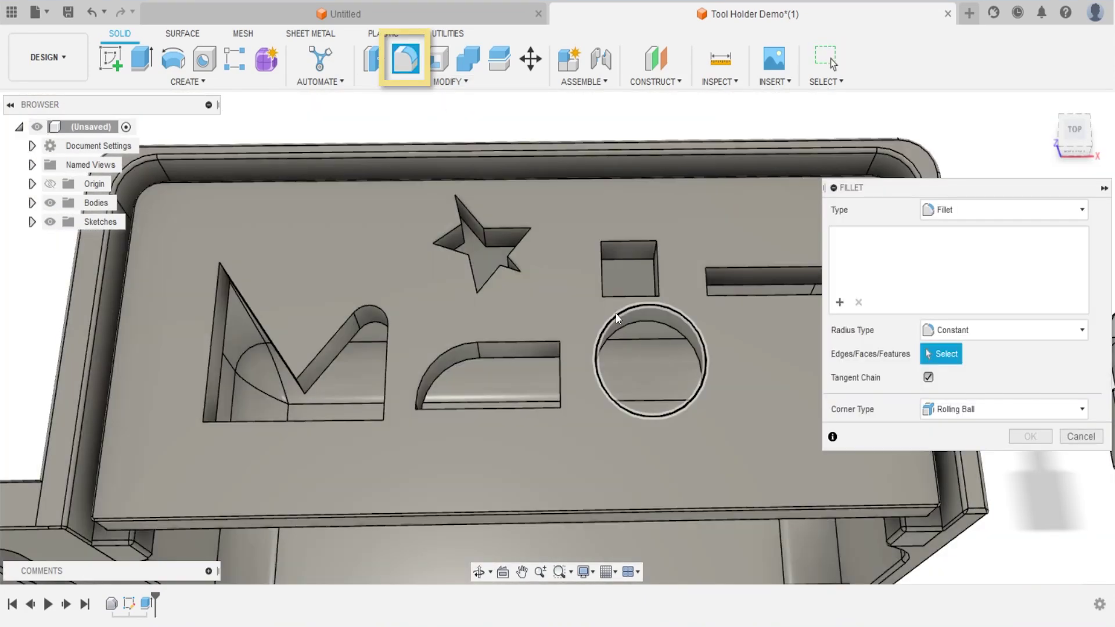
{"action": "left_click", "coordinate": [616, 314]}
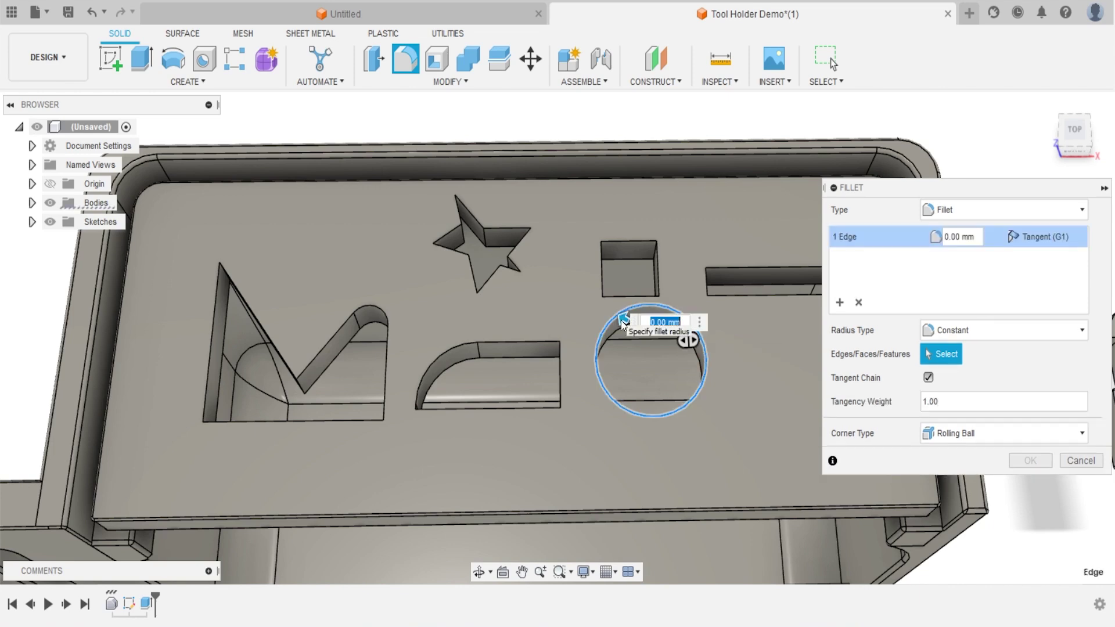
{"action": "type", "text": "2.5"}
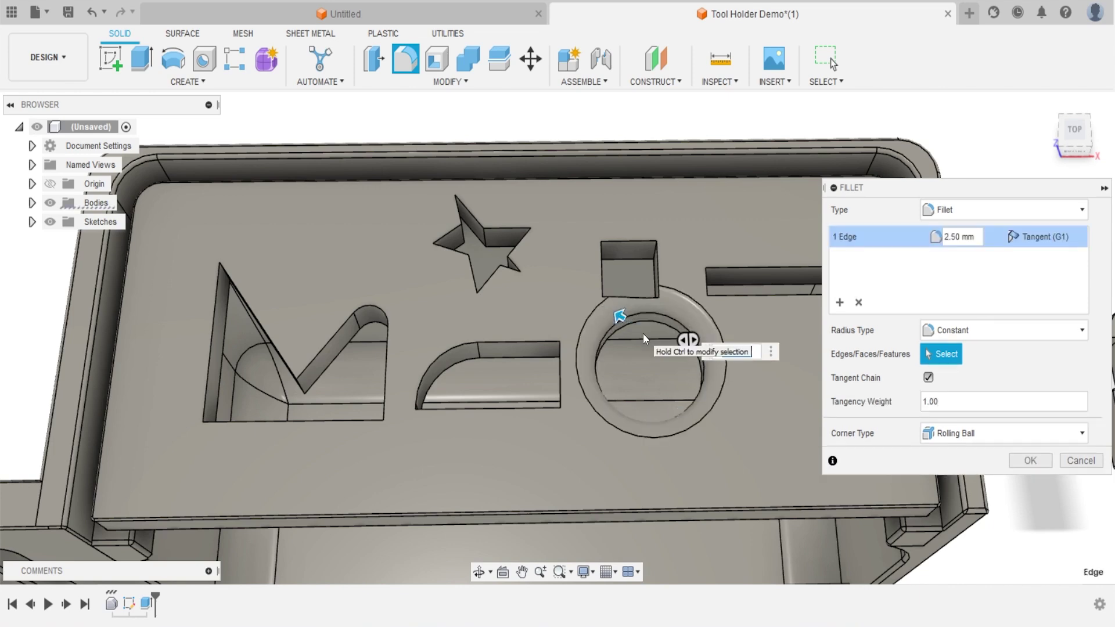
{"action": "key", "text": "BackSpace"}
{"action": "key", "text": "BackSpace"}
{"action": "key", "text": "BackSpace"}
{"action": "type", "text": "1"}
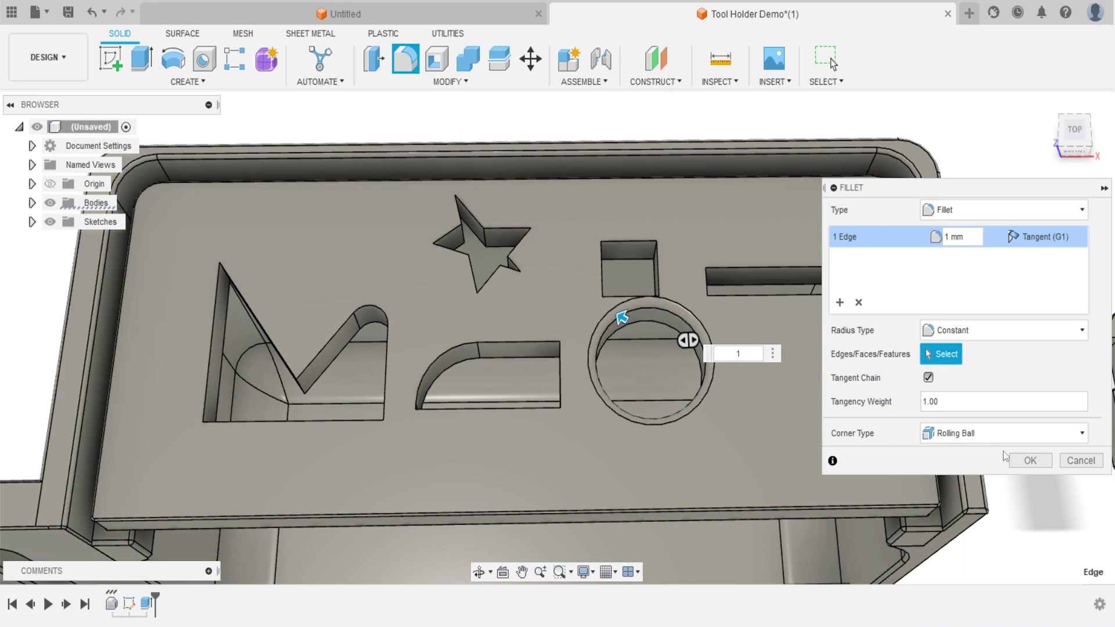
{"action": "left_click", "coordinate": [1030, 461]}
Fillet the rear upper edge of the square hole, sizing the radius by eye
{"action": "scroll", "coordinate": [755, 406], "scroll_direction": "up", "scroll_amount": 5}
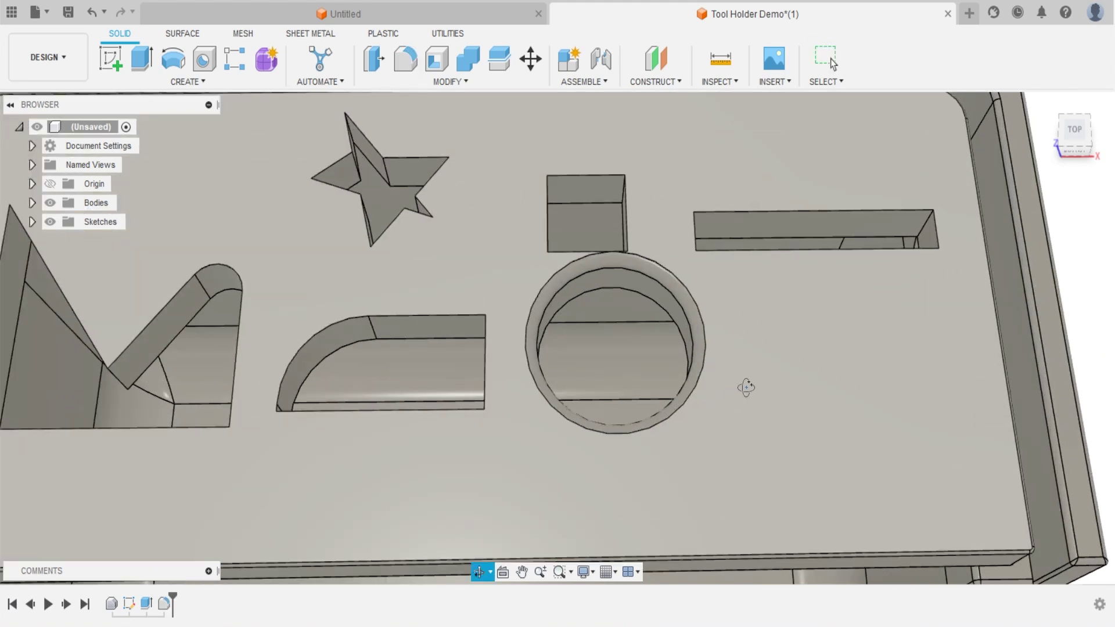
{"action": "left_click_drag", "start_coordinate": [747, 387], "coordinate": [709, 336]}
{"action": "key", "text": "Escape"}
{"action": "scroll", "coordinate": [639, 312], "scroll_direction": "up", "scroll_amount": 3}
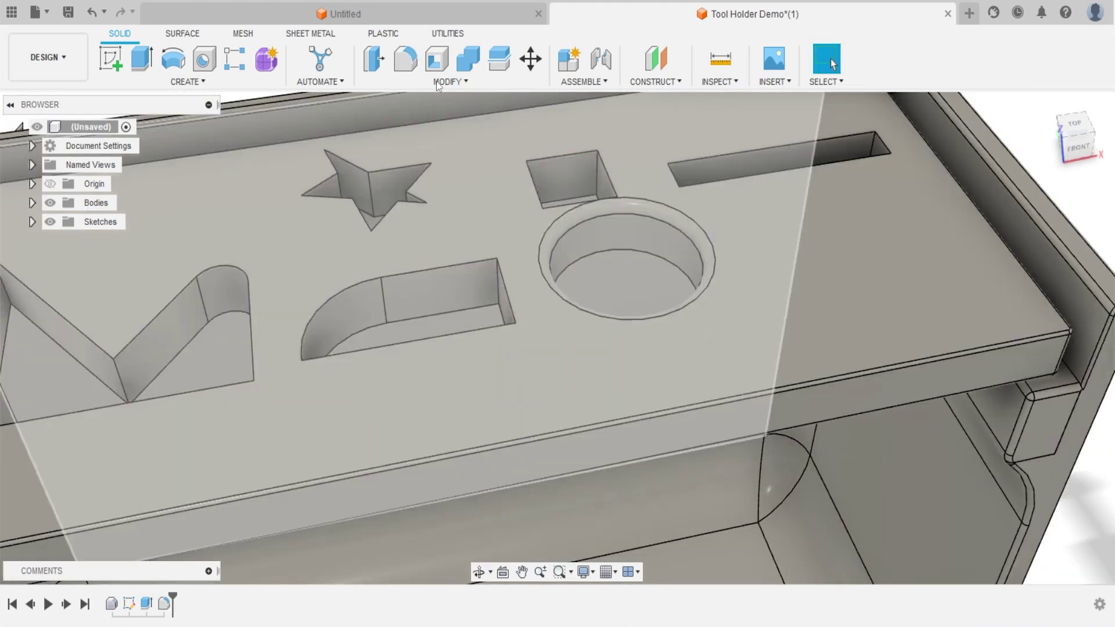
{"action": "key", "text": "f"}
{"action": "left_click", "coordinate": [539, 175]}
{"action": "left_click_drag", "start_coordinate": [544, 175], "coordinate": [521, 169]}
{"action": "key", "text": "Return"}
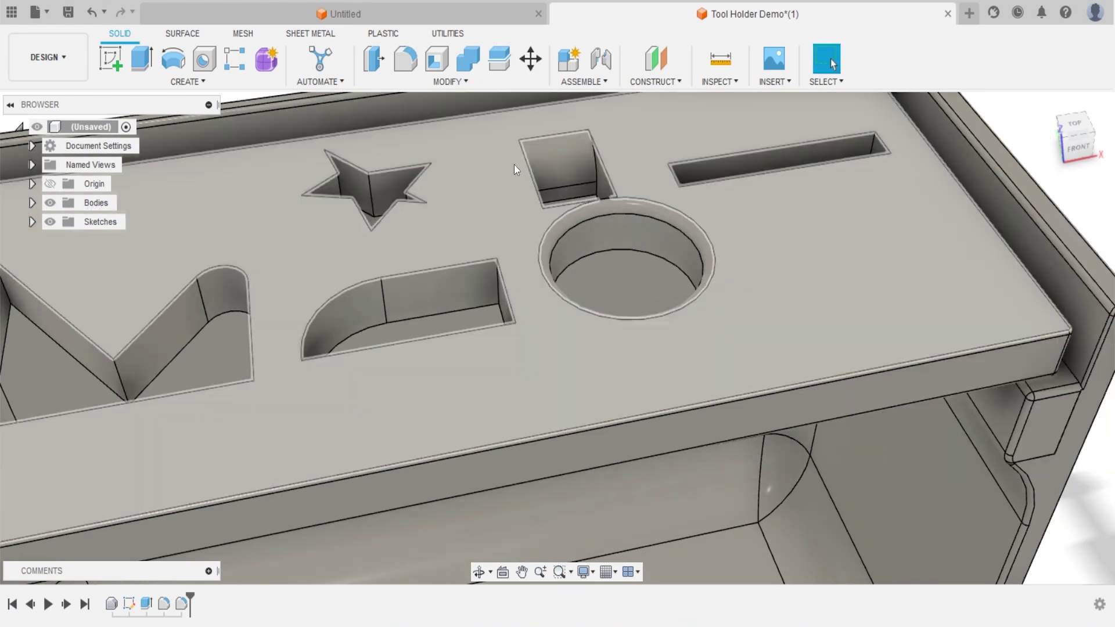
Fillet the four upper edges of the long narrow slot with a 1 mm radius
{"action": "key", "text": "f"}
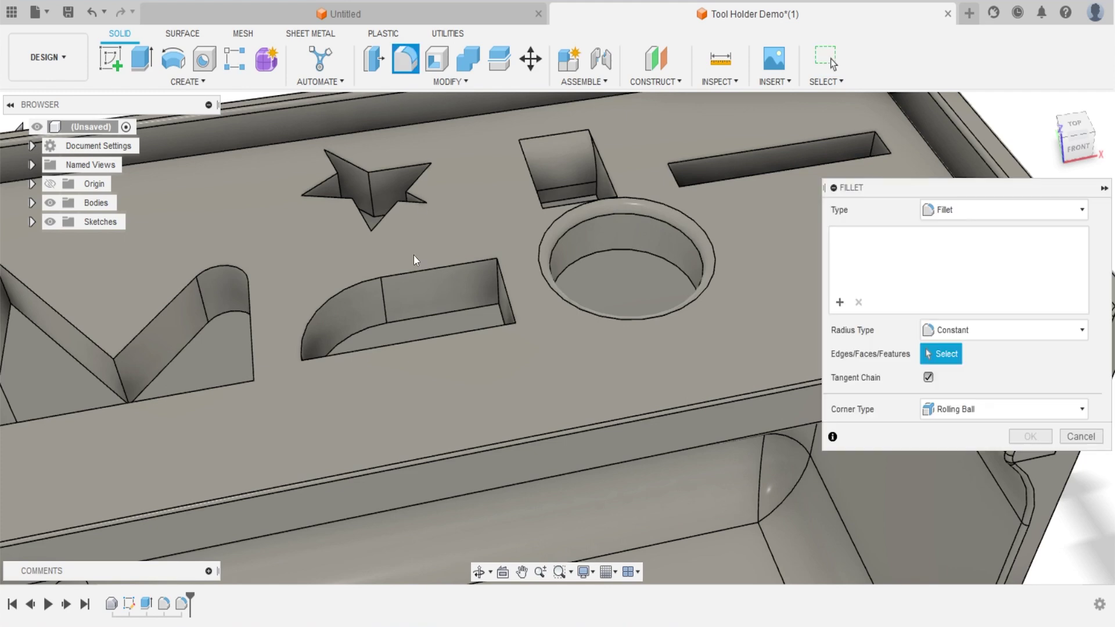
{"action": "left_click", "coordinate": [778, 146]}
{"action": "left_click", "coordinate": [834, 164]}
{"action": "left_click", "coordinate": [682, 169]}
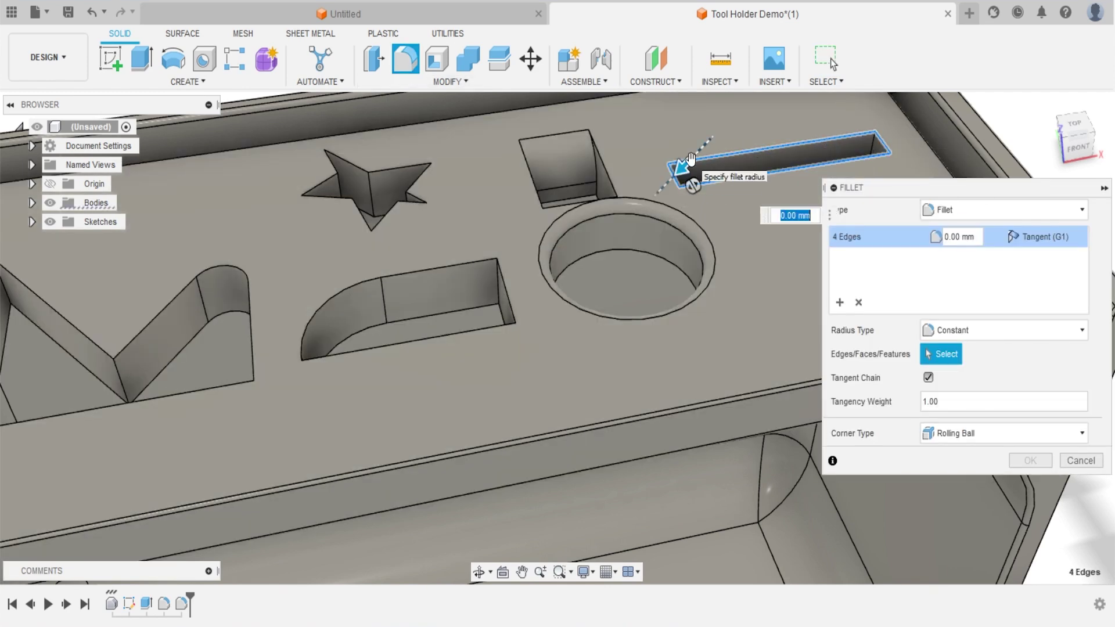
{"action": "type", "text": "1"}
{"action": "key", "text": "Return"}
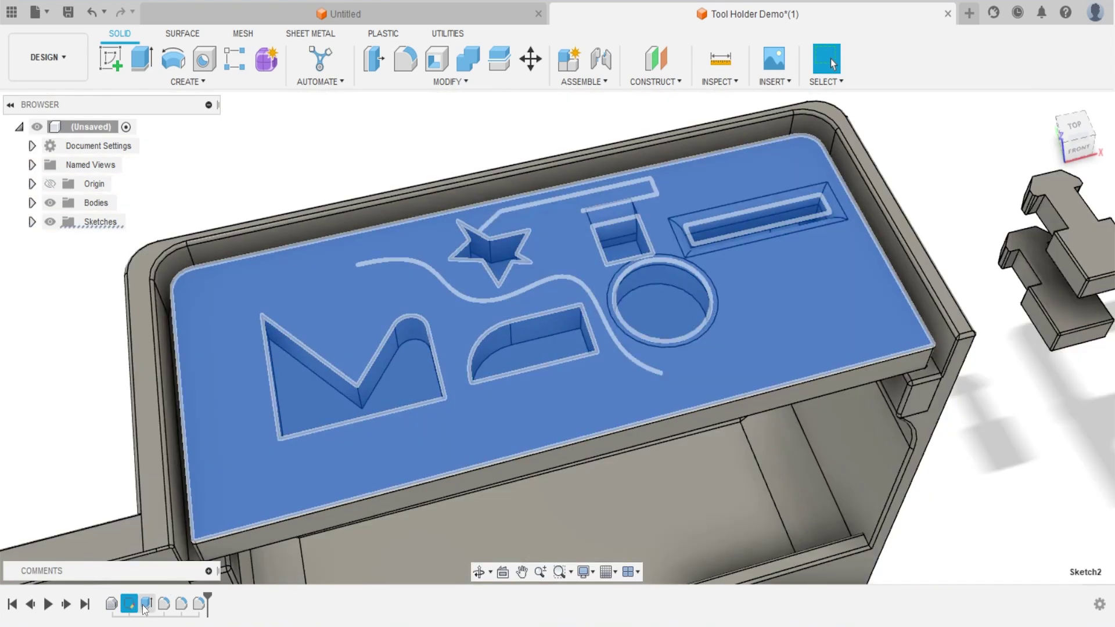
Examine which geometry the cut and fillet features in the design history belong to and which editing options the cut offers
{"action": "left_click", "coordinate": [146, 604]}
{"action": "left_click", "coordinate": [164, 604]}
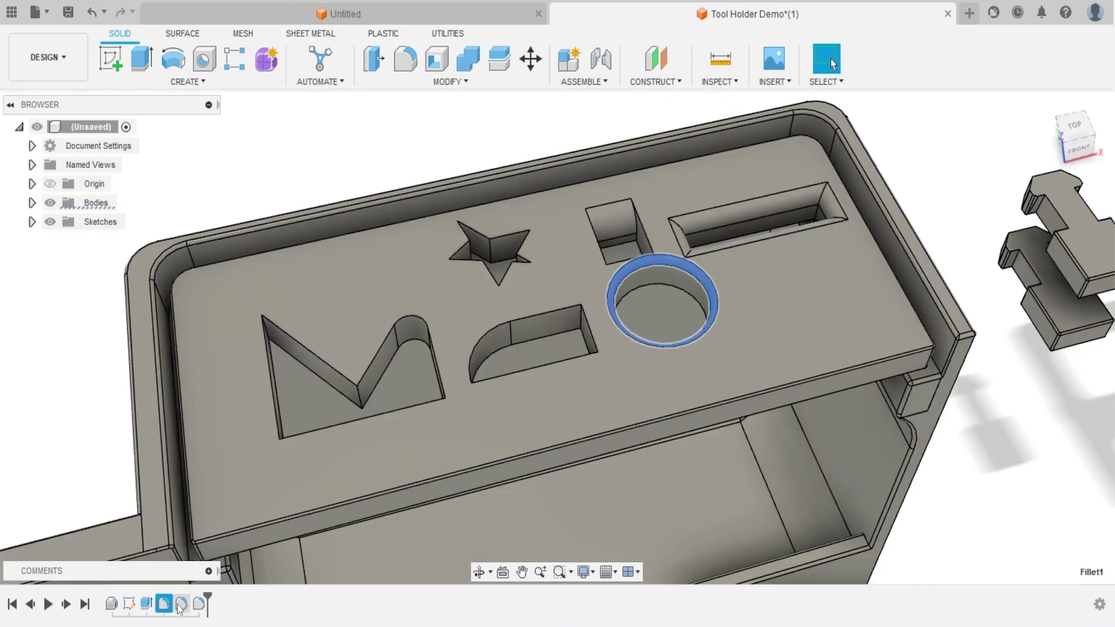
{"action": "left_click", "coordinate": [182, 604]}
{"action": "left_click", "coordinate": [148, 605]}
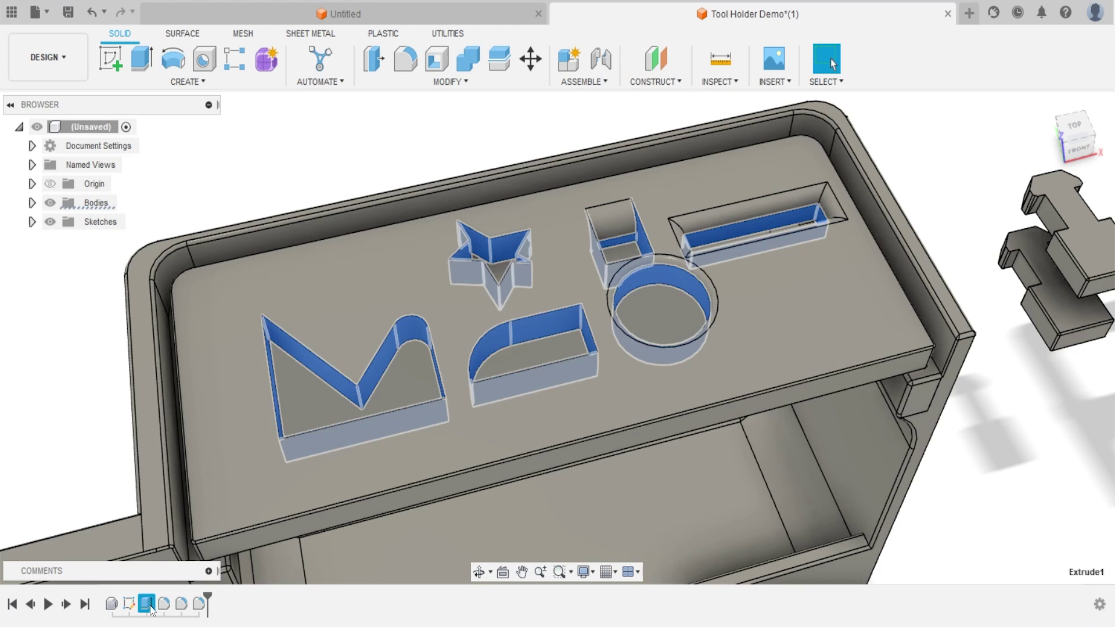
{"action": "right_click", "coordinate": [148, 605]}
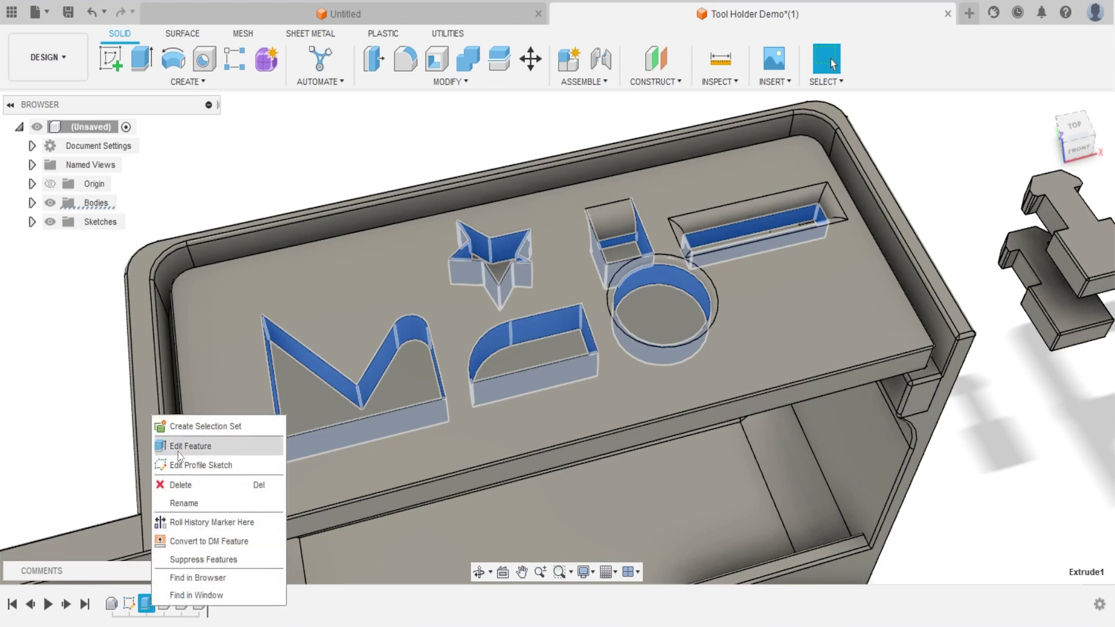
{"action": "left_click", "coordinate": [116, 482]}
Delete the square hole's fillet from the design history
{"action": "left_click", "coordinate": [164, 604]}
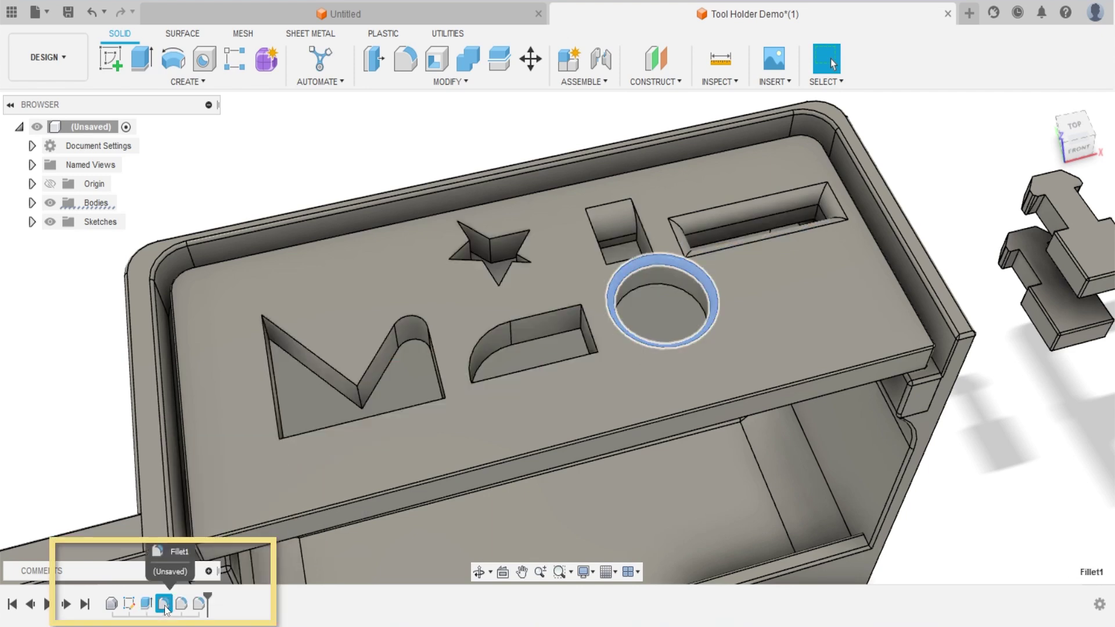
{"action": "left_click", "coordinate": [181, 604]}
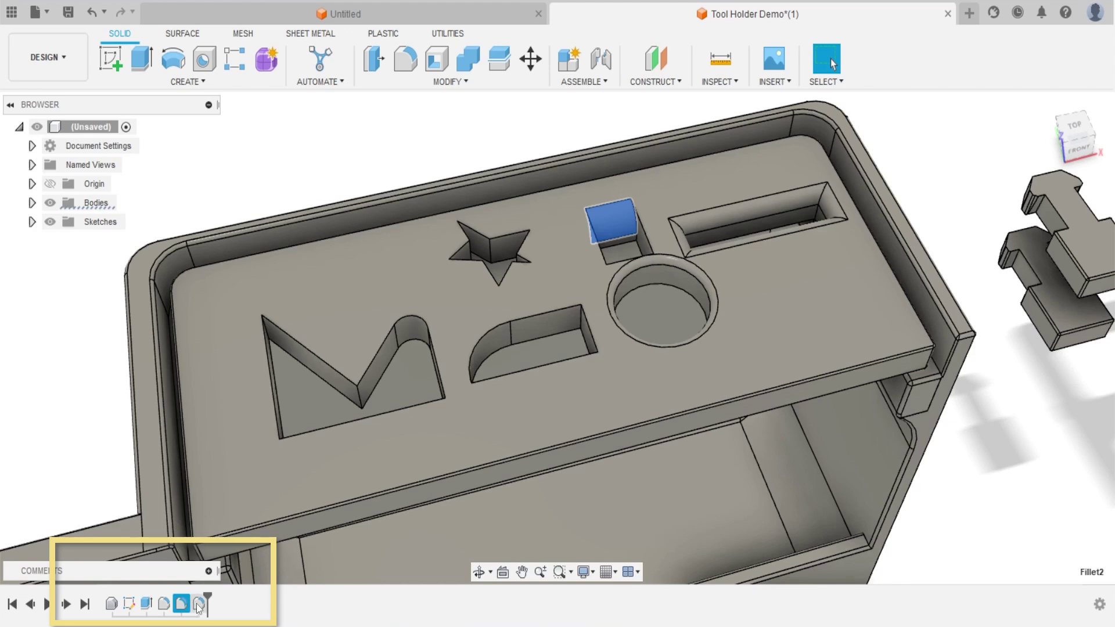
{"action": "right_click", "coordinate": [182, 604]}
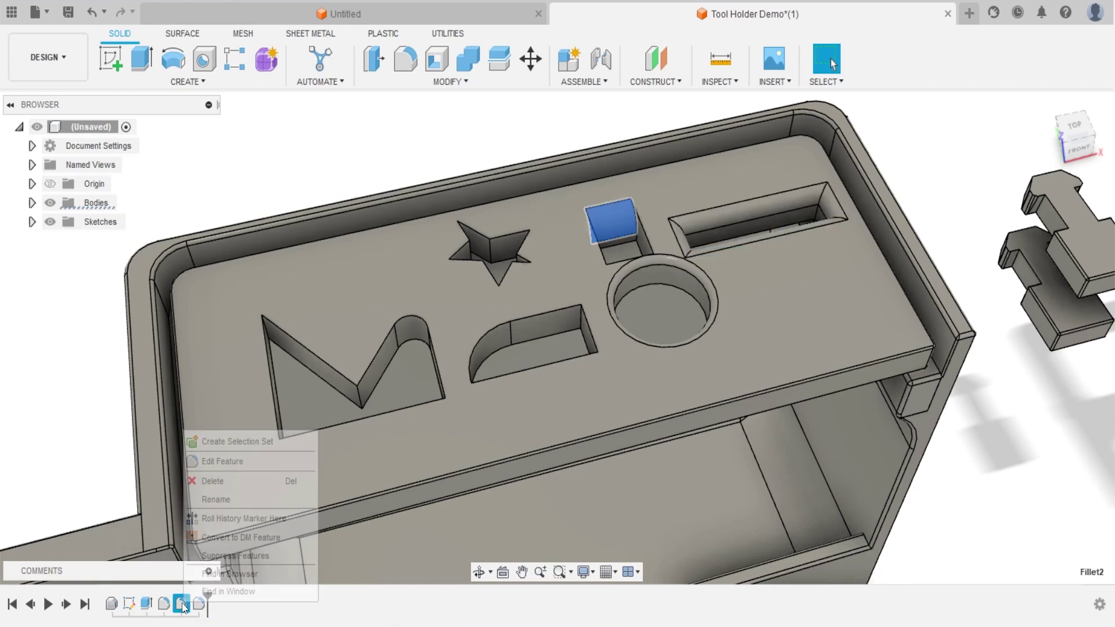
{"action": "left_click", "coordinate": [211, 481]}
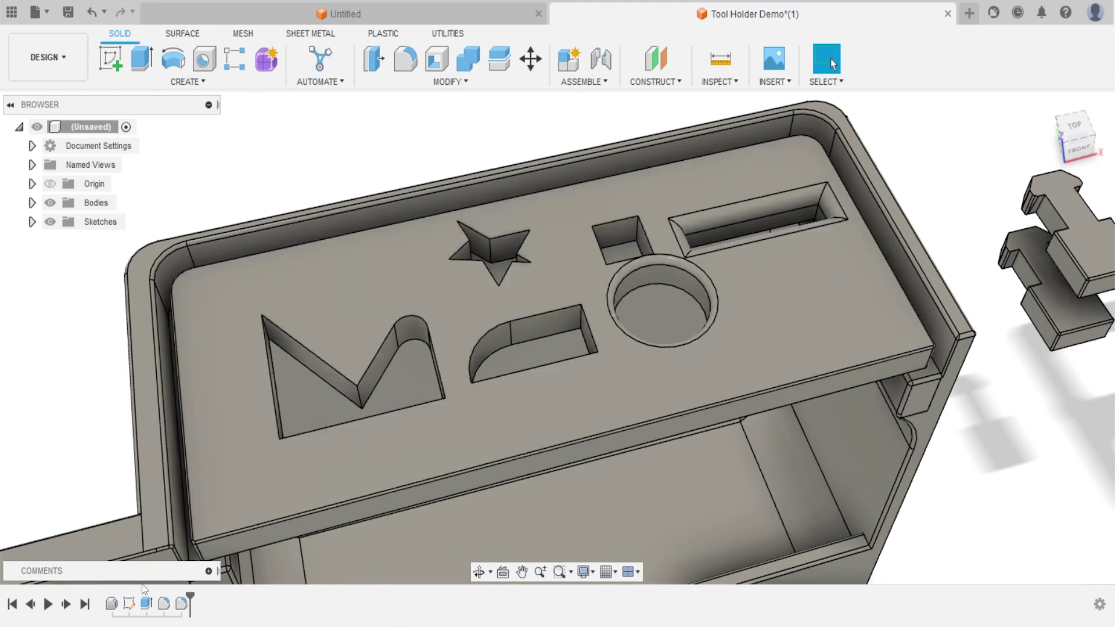
Edit the cut extrusion to exclude the star and square profiles
{"action": "right_click", "coordinate": [148, 606]}
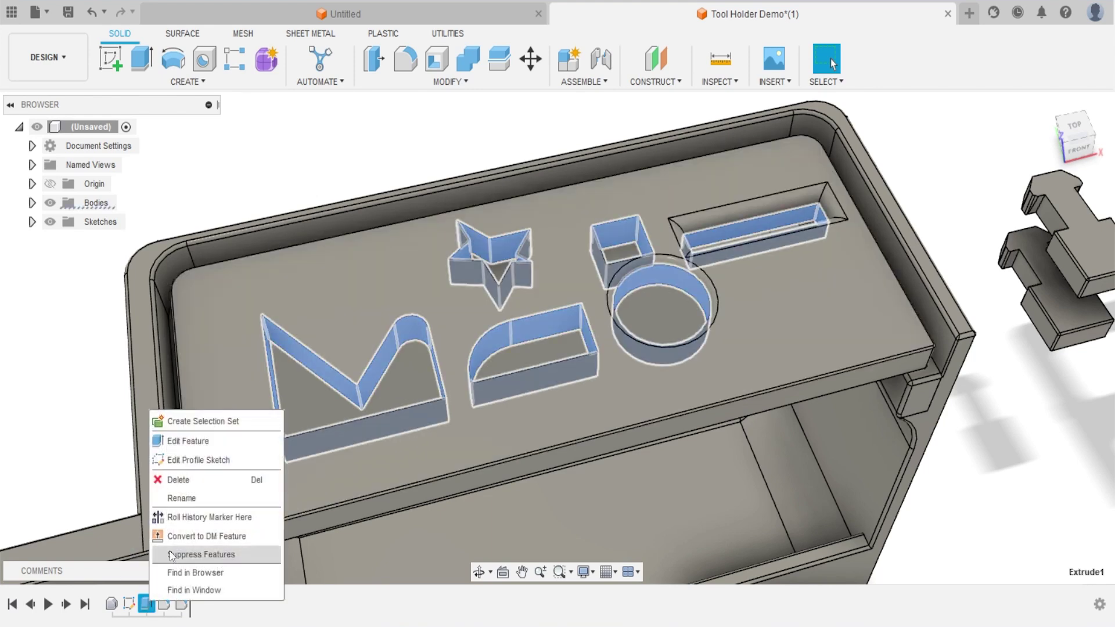
{"action": "left_click", "coordinate": [203, 443]}
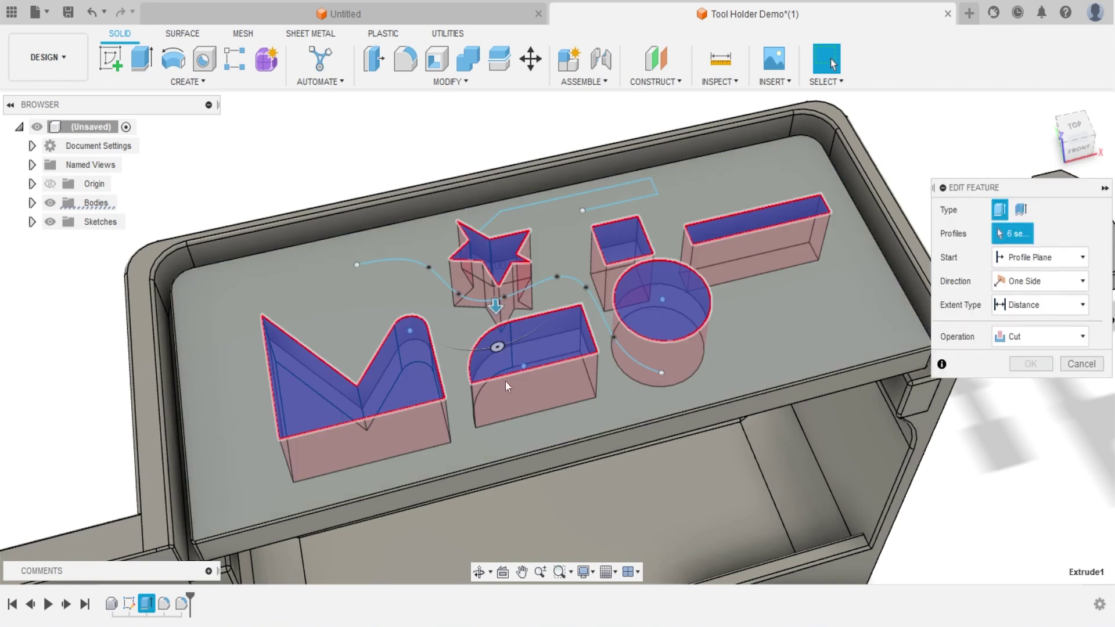
{"action": "left_click", "coordinate": [501, 257]}
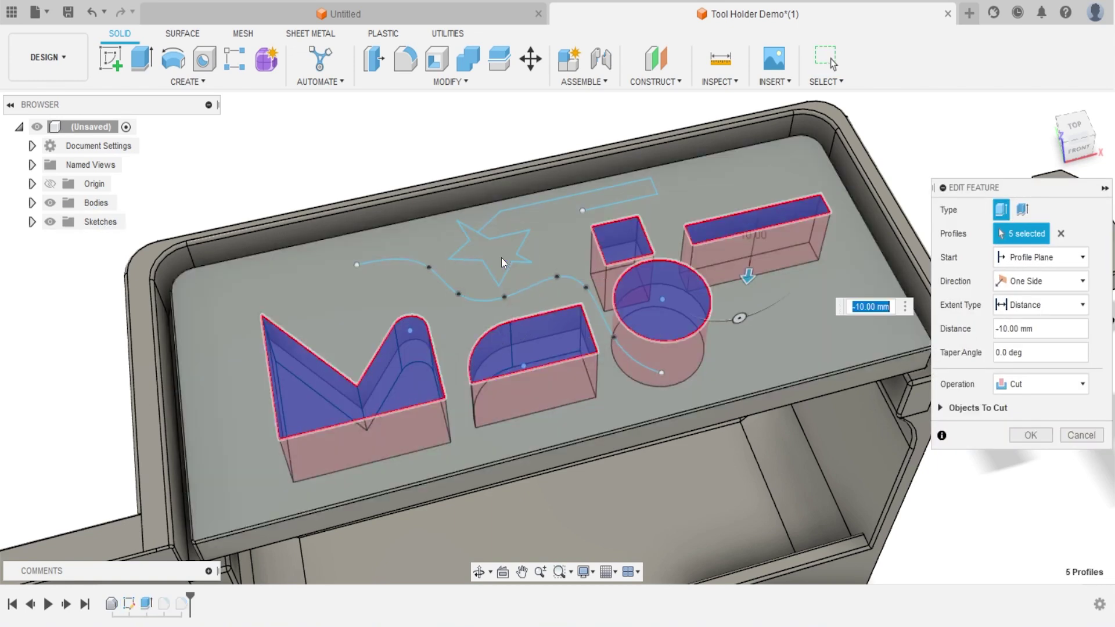
{"action": "left_click", "coordinate": [612, 242]}
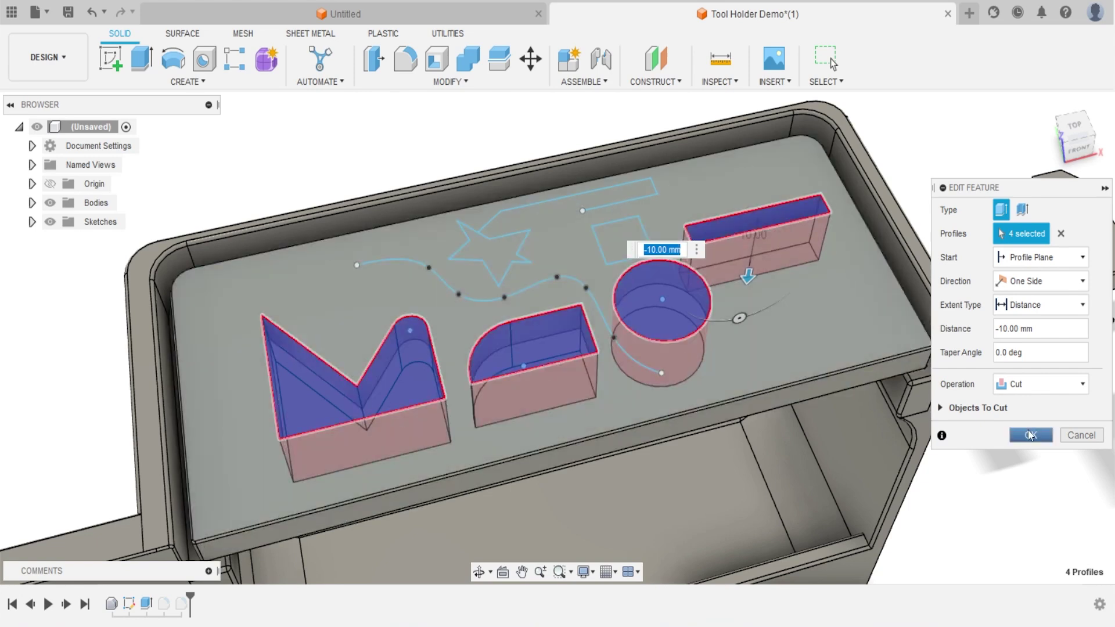
{"action": "left_click", "coordinate": [1029, 433]}
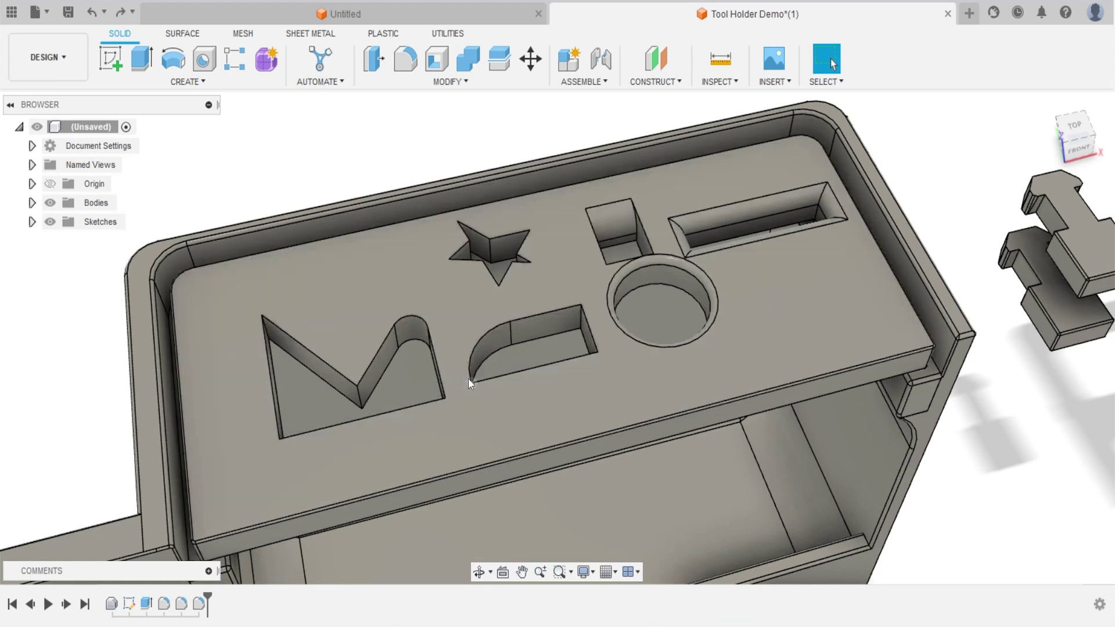
Undo and redo the recent cut and fillet changes repeatedly to move back and forth through the edits
{"action": "key", "text": "ctrl+z"}
{"action": "key", "text": "ctrl+z"}
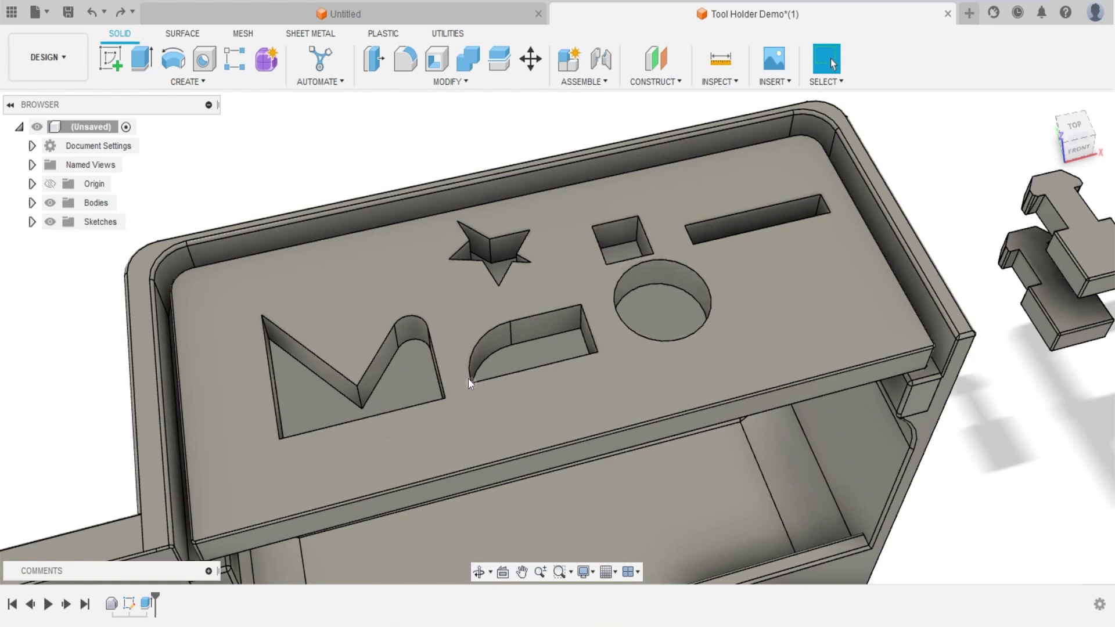
{"action": "key", "text": "ctrl+y"}
{"action": "key", "text": "ctrl+y"}
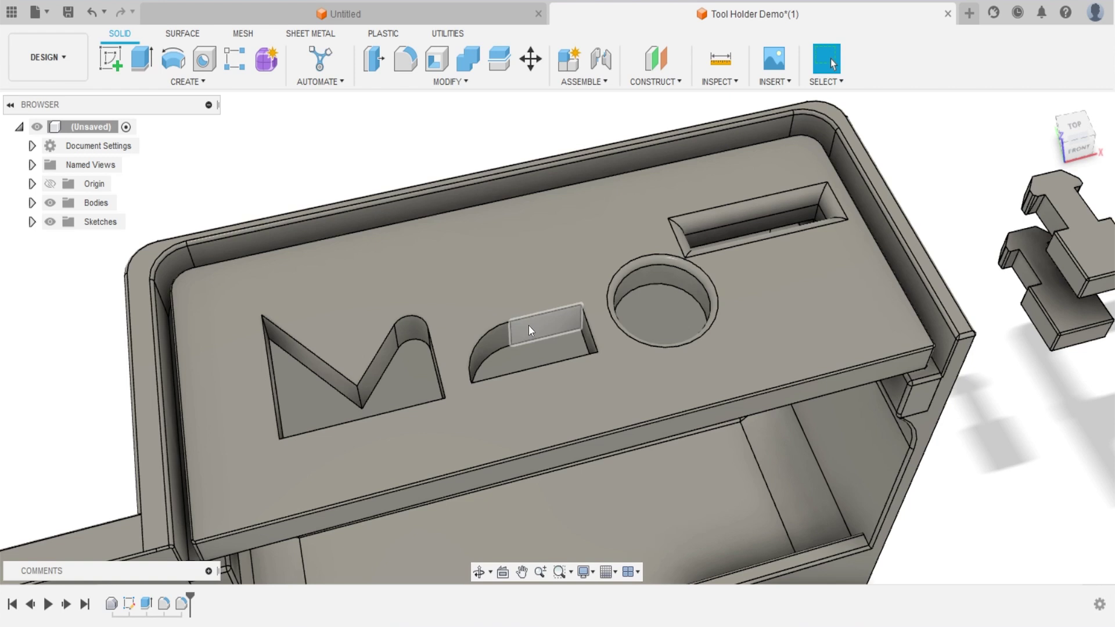
{"action": "key", "text": "ctrl+z"}
{"action": "key", "text": "ctrl+z"}
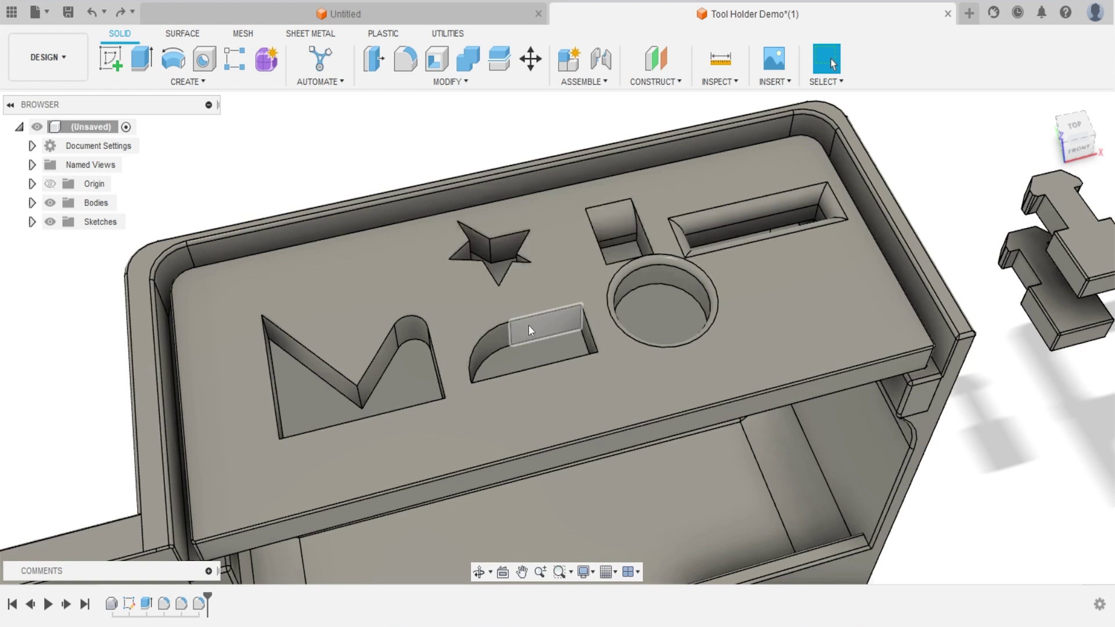
{"action": "key", "text": "ctrl+y"}
{"action": "key", "text": "ctrl+y"}
{"action": "key", "text": "ctrl+z"}
{"action": "key", "text": "ctrl+z"}
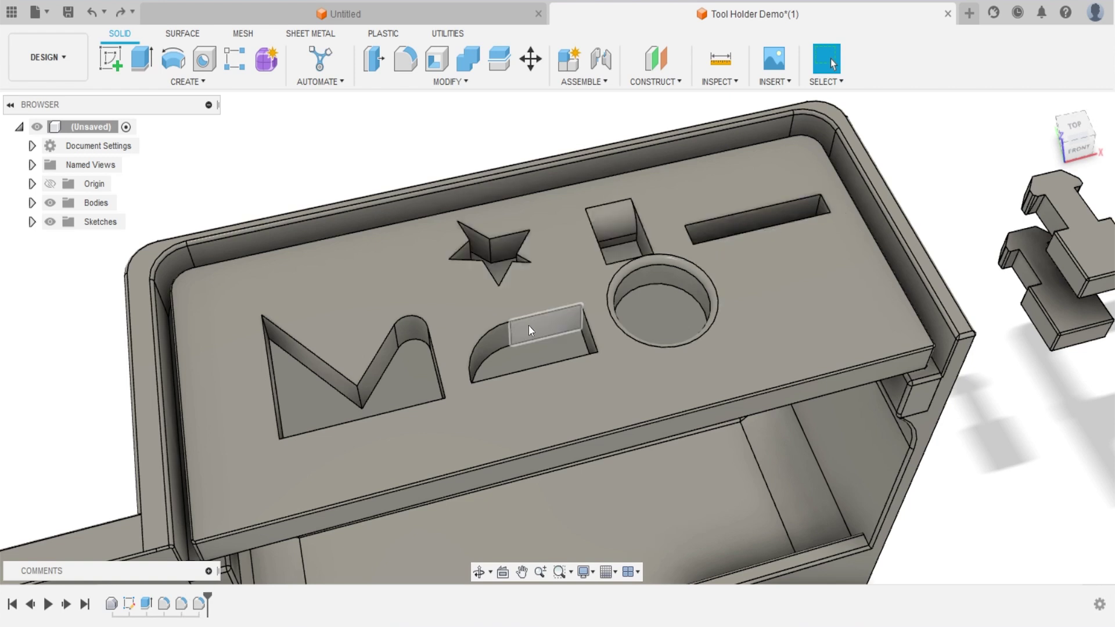
{"action": "key", "text": "ctrl+y"}
{"action": "key", "text": "ctrl+y"}
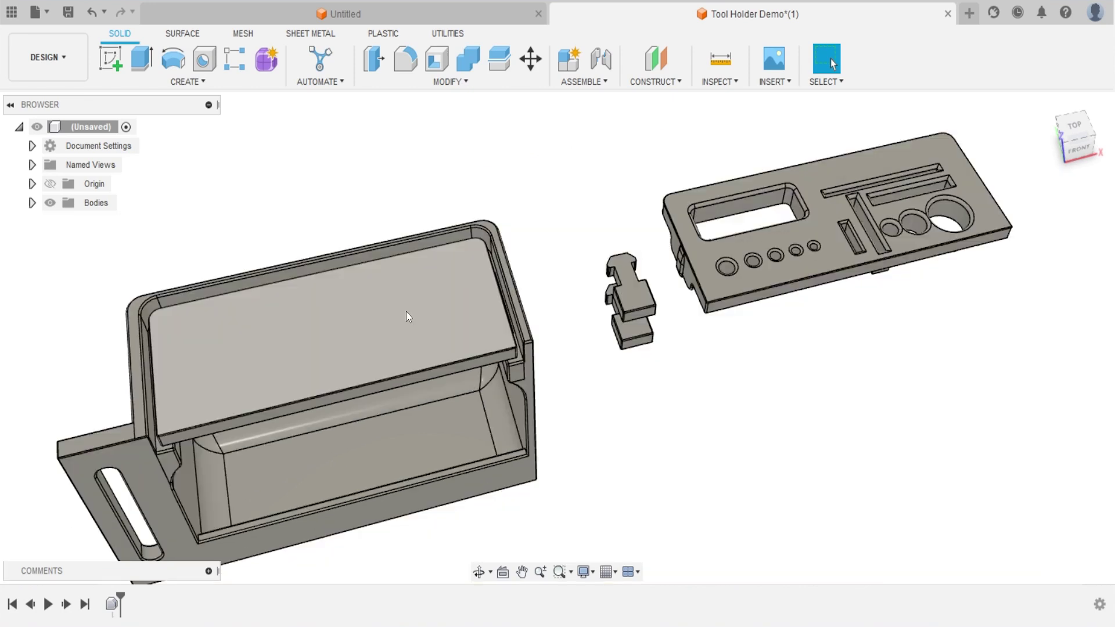
Start a sketch on the blank plate's upper face and draw a wide rectangle near its rear left corner
{"action": "left_click", "coordinate": [406, 311]}
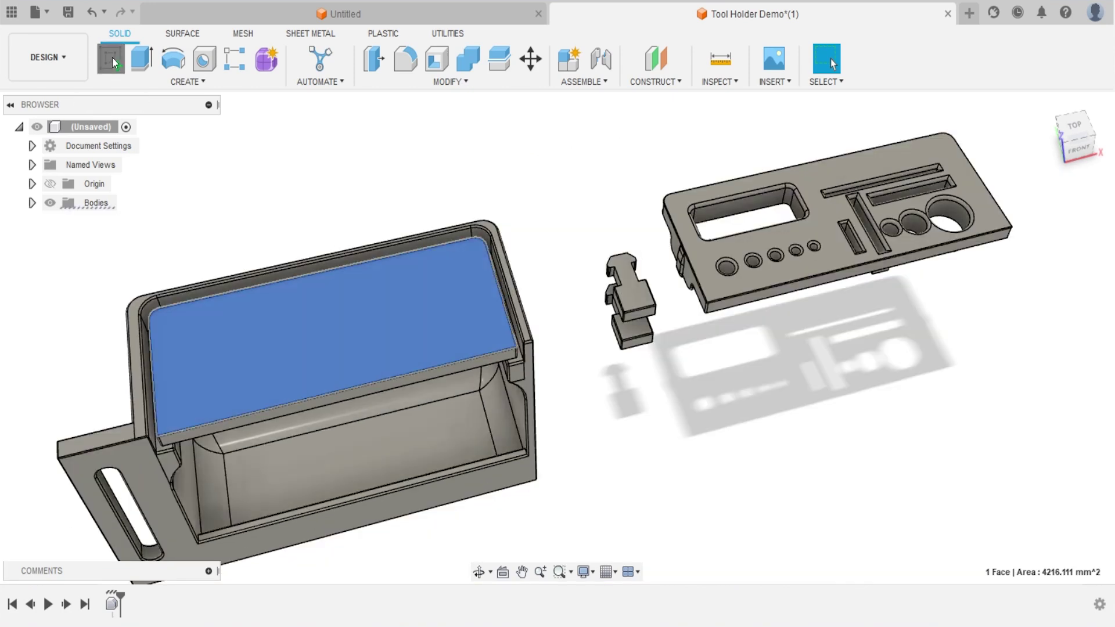
{"action": "left_click", "coordinate": [110, 58]}
{"action": "left_click", "coordinate": [142, 60]}
{"action": "left_click", "coordinate": [175, 221]}
{"action": "left_click", "coordinate": [273, 253]}
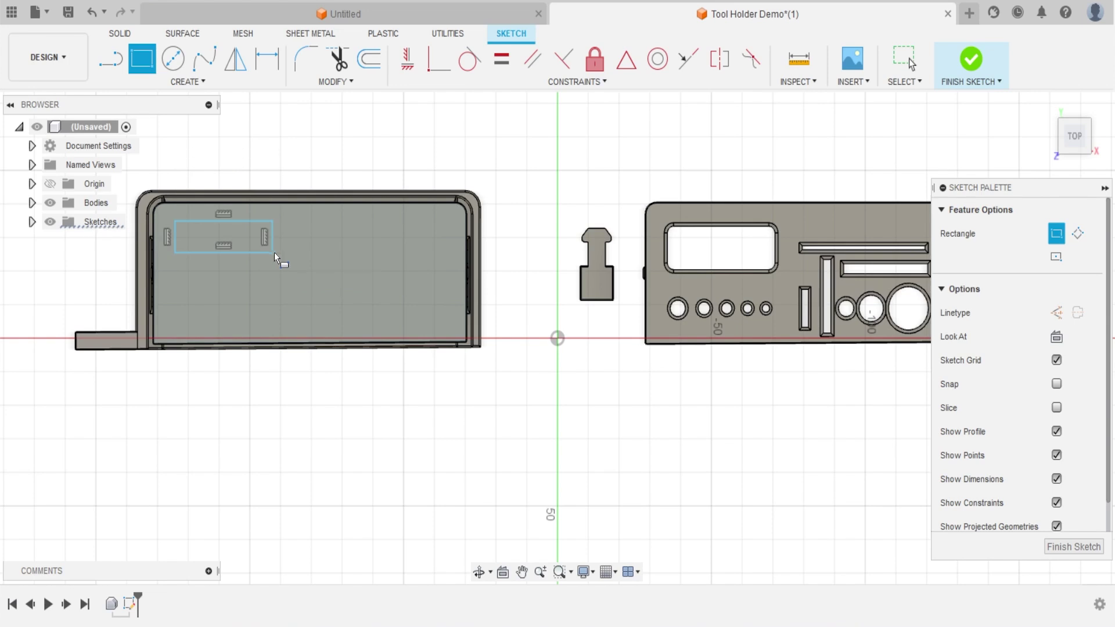
Sketch a row of five circles in front of the rectangle, two larger ones followed by three smaller ones
{"action": "key", "text": "c"}
{"action": "left_click", "coordinate": [226, 308]}
{"action": "left_click", "coordinate": [239, 306]}
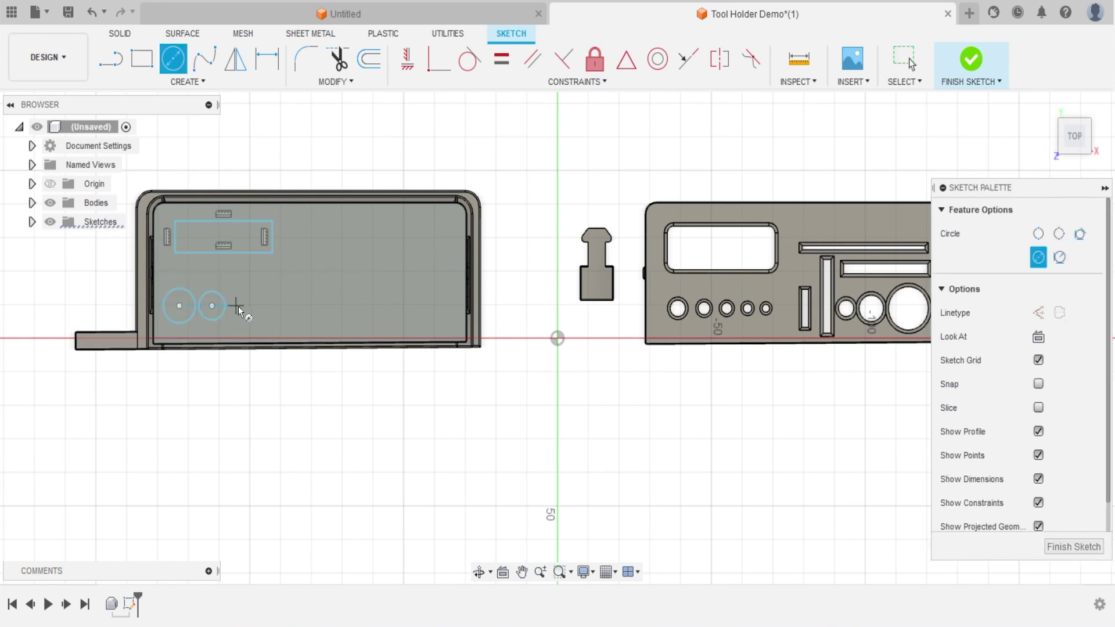
{"action": "left_click", "coordinate": [247, 305]}
{"action": "left_click", "coordinate": [258, 305]}
{"action": "left_click", "coordinate": [264, 305]}
{"action": "left_click", "coordinate": [277, 305]}
{"action": "left_click", "coordinate": [285, 306]}
{"action": "key", "text": "Escape"}
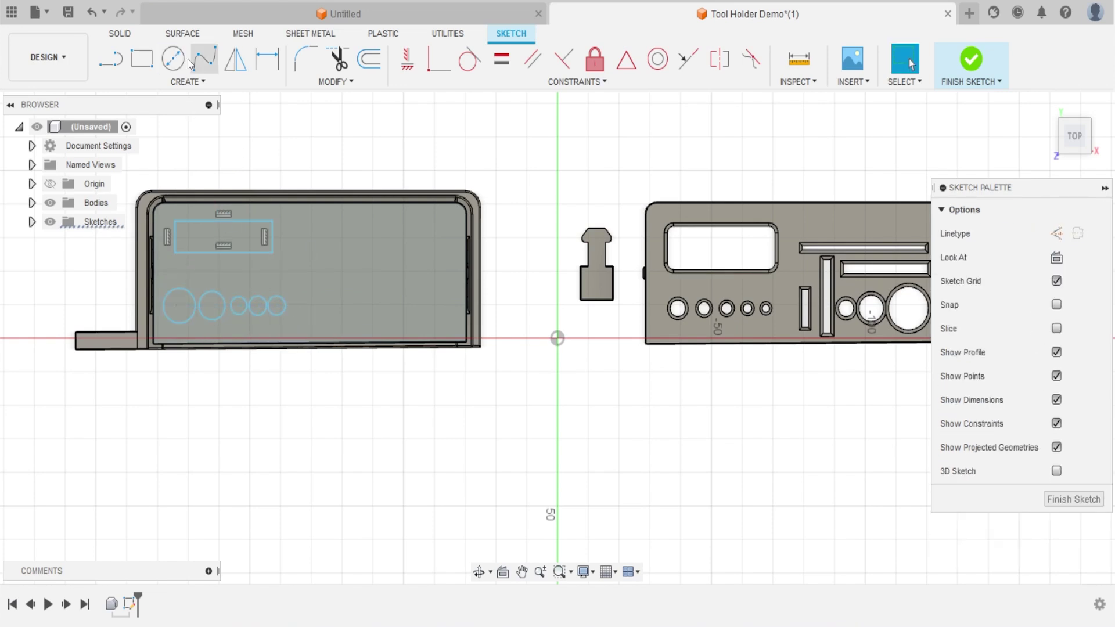
Sketch two long thin slots beside the wide rectangle, using a rectangle for the front one and lines for the rear one
{"action": "key", "text": "r"}
{"action": "left_click", "coordinate": [303, 240]}
{"action": "left_click", "coordinate": [448, 251]}
{"action": "key", "text": "l"}
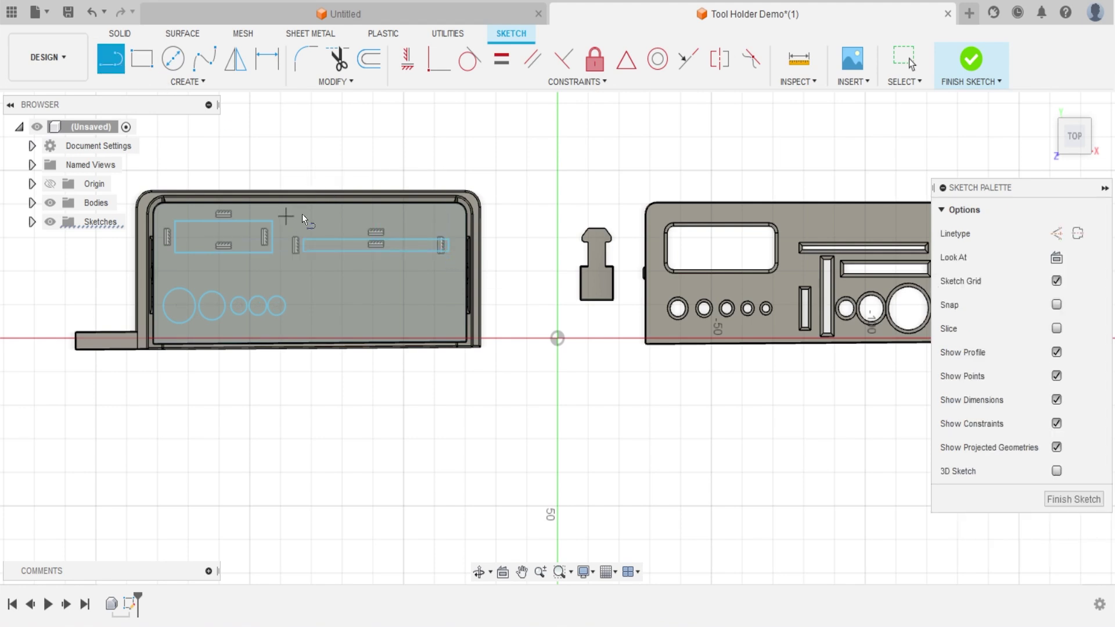
{"action": "left_click", "coordinate": [290, 220]}
{"action": "left_click", "coordinate": [447, 221]}
{"action": "scroll", "coordinate": [364, 225], "scroll_direction": "up", "scroll_amount": 2}
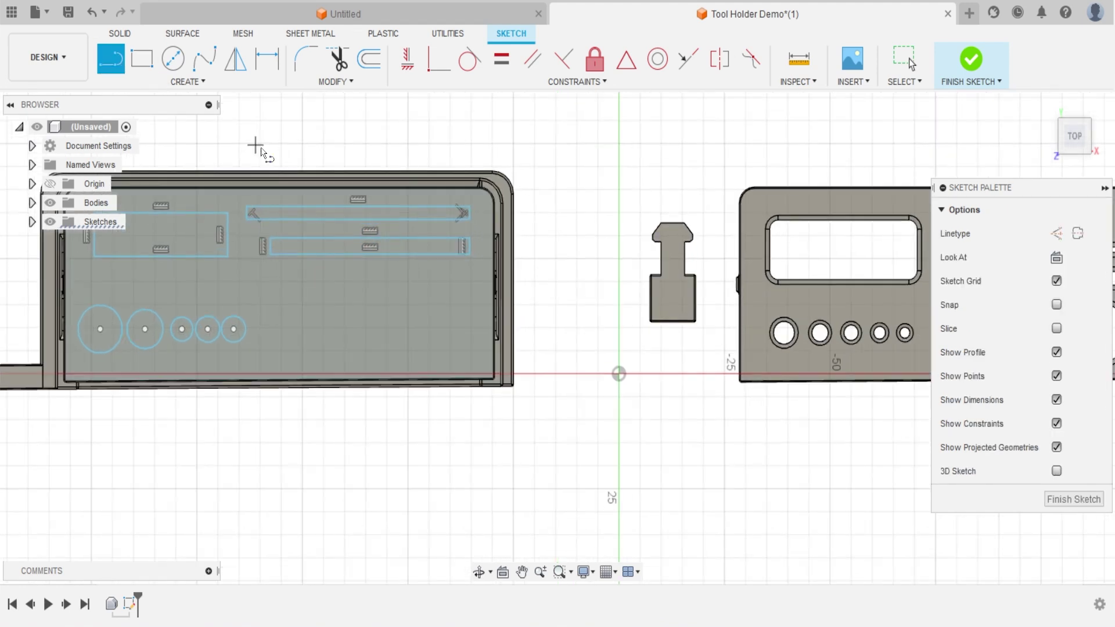
Sketch a large circle beside the row of small circles and offset it outward by 2 mm
{"action": "key", "text": "c"}
{"action": "left_click", "coordinate": [328, 324]}
{"action": "key", "text": "Escape"}
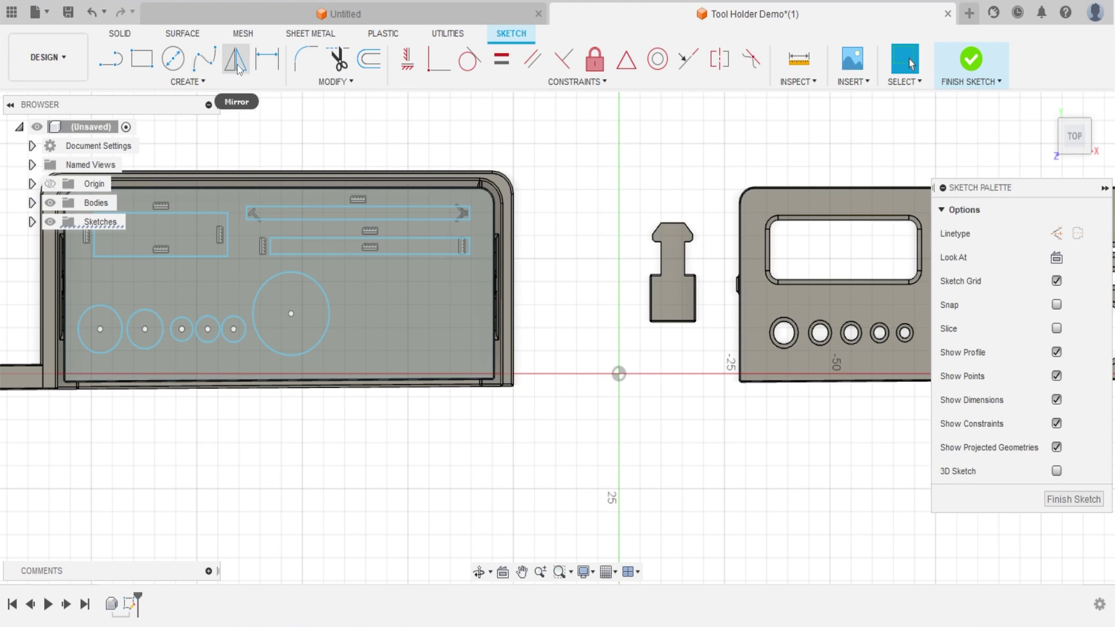
{"action": "left_click", "coordinate": [368, 58]}
{"action": "left_click", "coordinate": [308, 280]}
{"action": "type", "text": "2"}
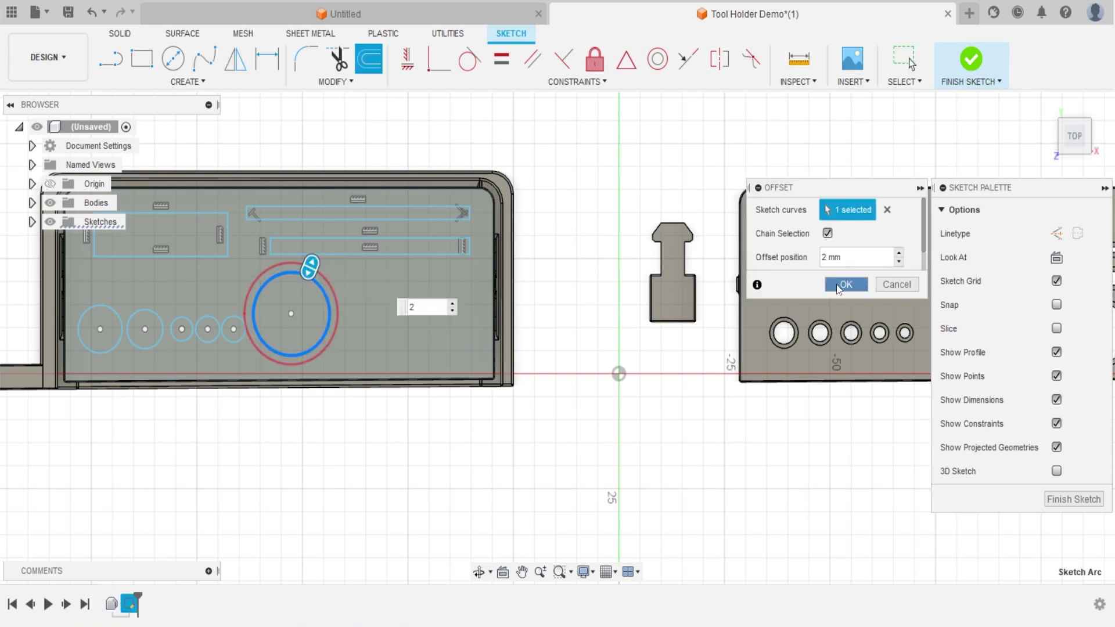
{"action": "key", "text": "Return"}
Sketch a large rectangle on the plate between the large circle and the right edge
{"action": "key", "text": "r"}
{"action": "left_click", "coordinate": [355, 280]}
{"action": "left_click", "coordinate": [476, 357]}
{"action": "key", "text": "Escape"}
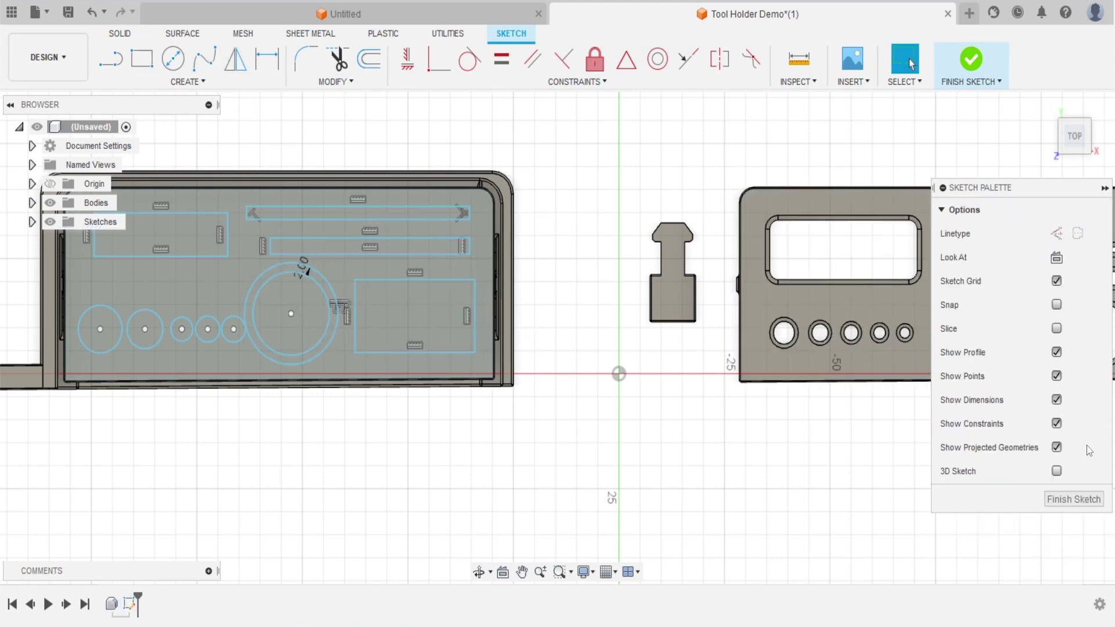
Extrude the two rectangles, both thin slots, five small circles and the inner large circle down into the plate as a cut, sizing the depth by eye
{"action": "key", "text": "e"}
{"action": "left_click", "coordinate": [251, 324]}
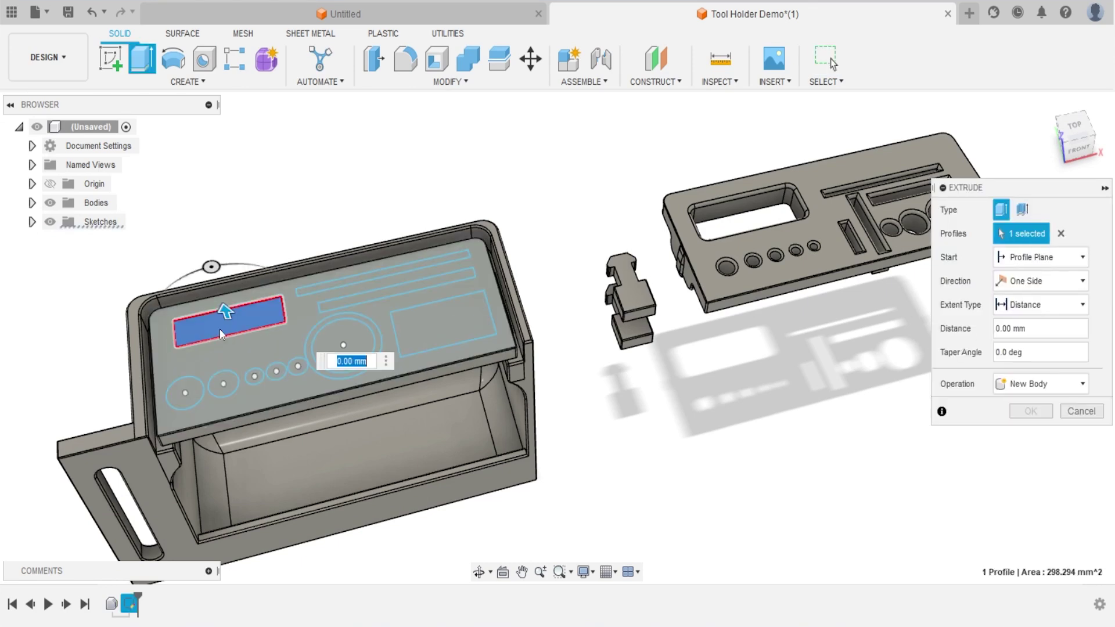
{"action": "left_click", "coordinate": [184, 392]}
{"action": "left_click", "coordinate": [223, 383]}
{"action": "left_click", "coordinate": [254, 376]}
{"action": "left_click", "coordinate": [277, 372]}
{"action": "left_click", "coordinate": [298, 366]}
{"action": "left_click", "coordinate": [343, 345]}
{"action": "left_click", "coordinate": [443, 323]}
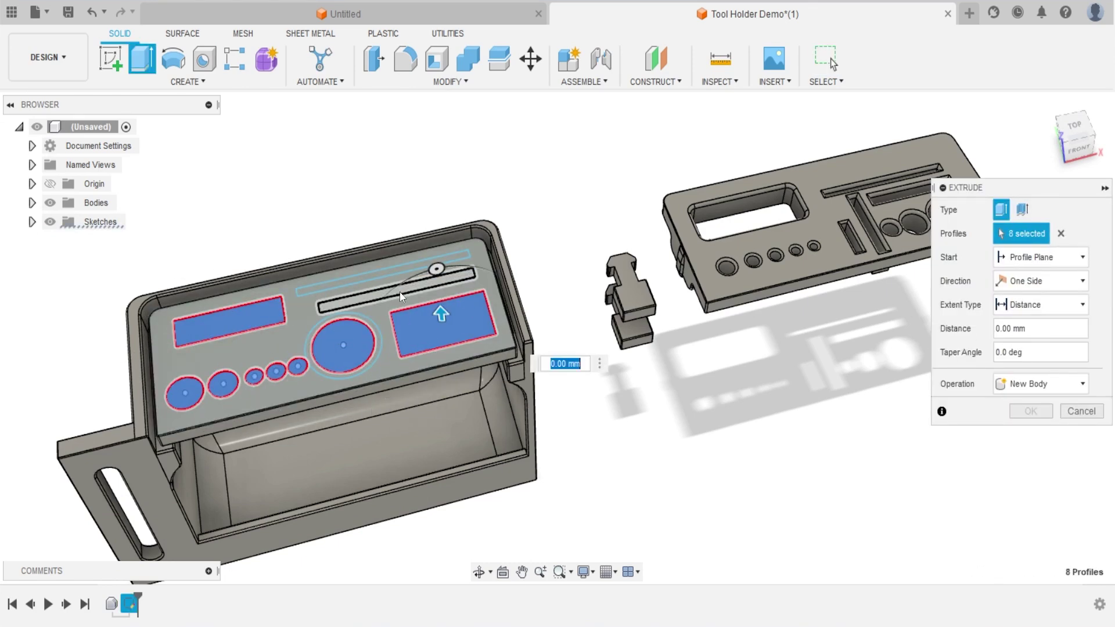
{"action": "left_click", "coordinate": [371, 295]}
{"action": "left_click", "coordinate": [381, 264]}
{"action": "left_click_drag", "start_coordinate": [380, 263], "coordinate": [459, 319]}
{"action": "key", "text": "Return"}
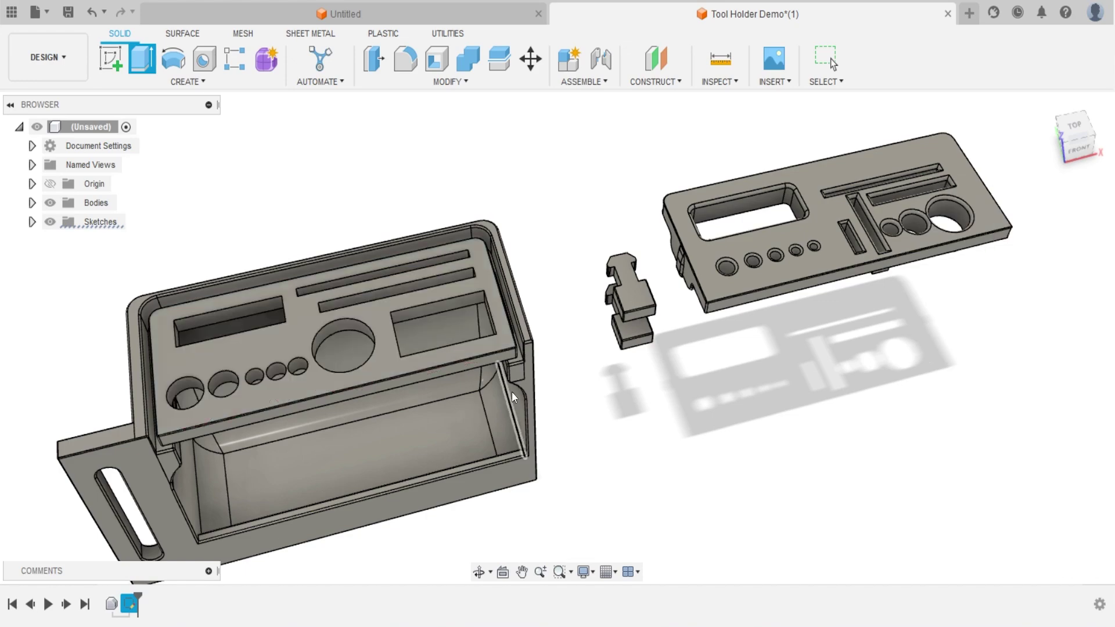
Fillet the upper edges of the wide rectangle, five small holes, large round hole and large rectangle on the plate with a 0.3 mm radius
{"action": "scroll", "coordinate": [436, 351], "scroll_direction": "up", "scroll_amount": 5}
{"action": "middle_click_drag", "start_coordinate": [435, 351], "coordinate": [302, 250], "text": "shift"}
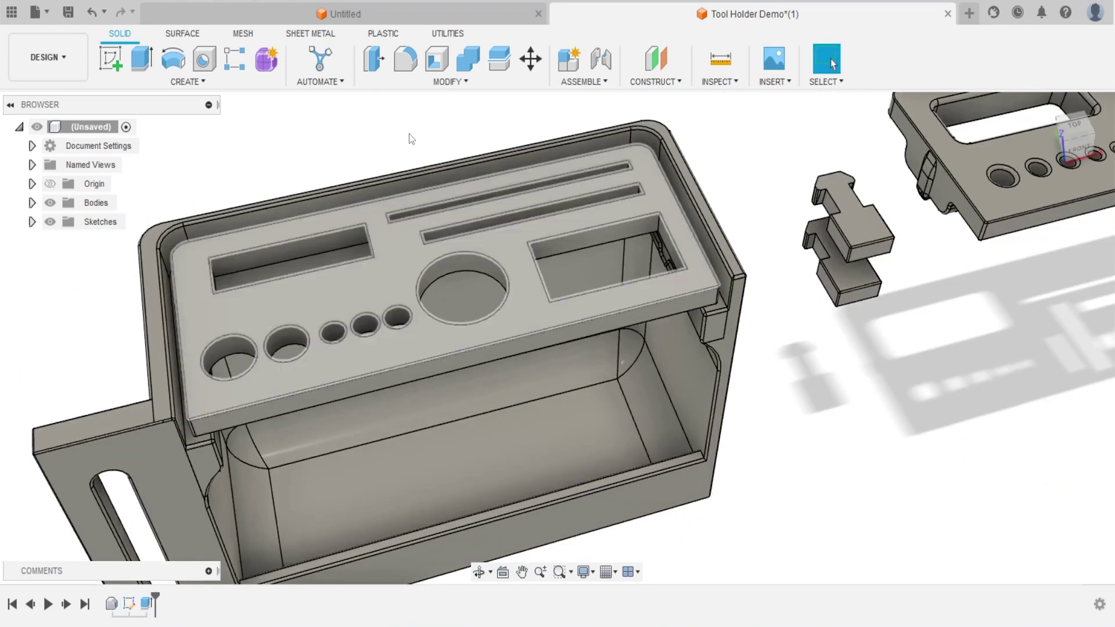
{"action": "key", "text": "f"}
{"action": "left_click", "coordinate": [246, 290]}
{"action": "left_click", "coordinate": [234, 335]}
{"action": "left_click", "coordinate": [289, 326]}
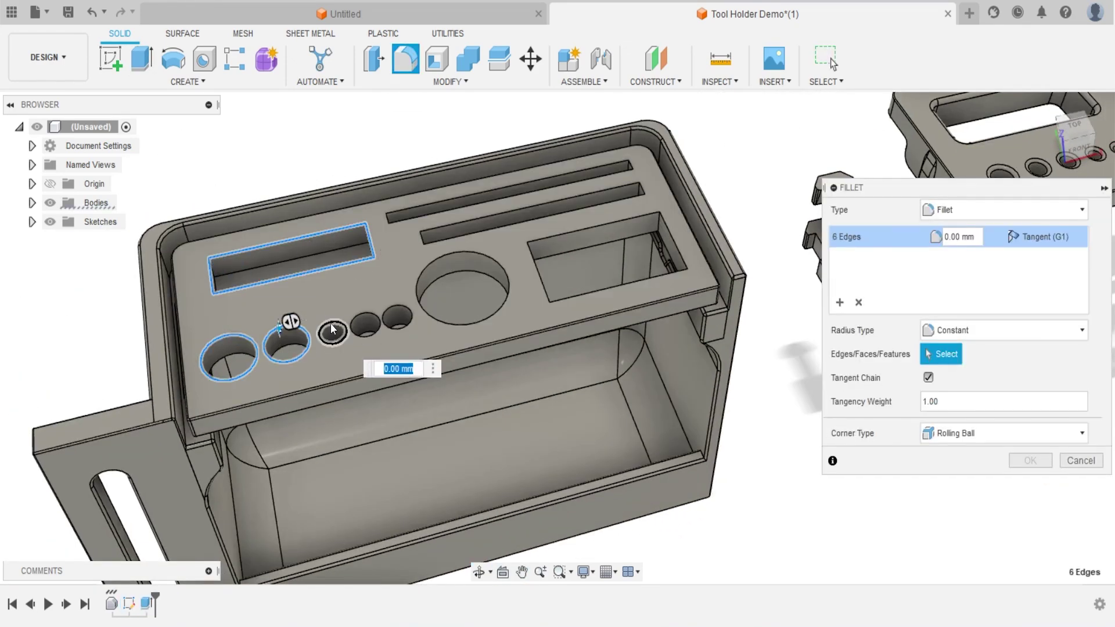
{"action": "left_click", "coordinate": [332, 320]}
{"action": "left_click", "coordinate": [362, 313]}
{"action": "left_click", "coordinate": [395, 314]}
{"action": "left_click", "coordinate": [464, 253]}
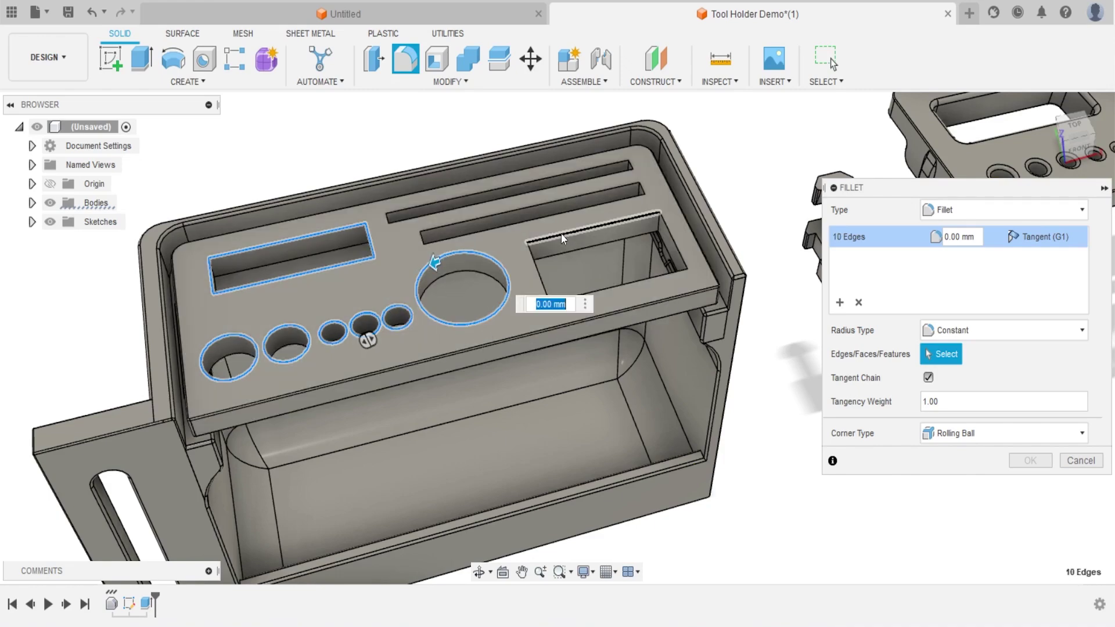
{"action": "left_click", "coordinate": [592, 228]}
{"action": "type", "text": "1"}
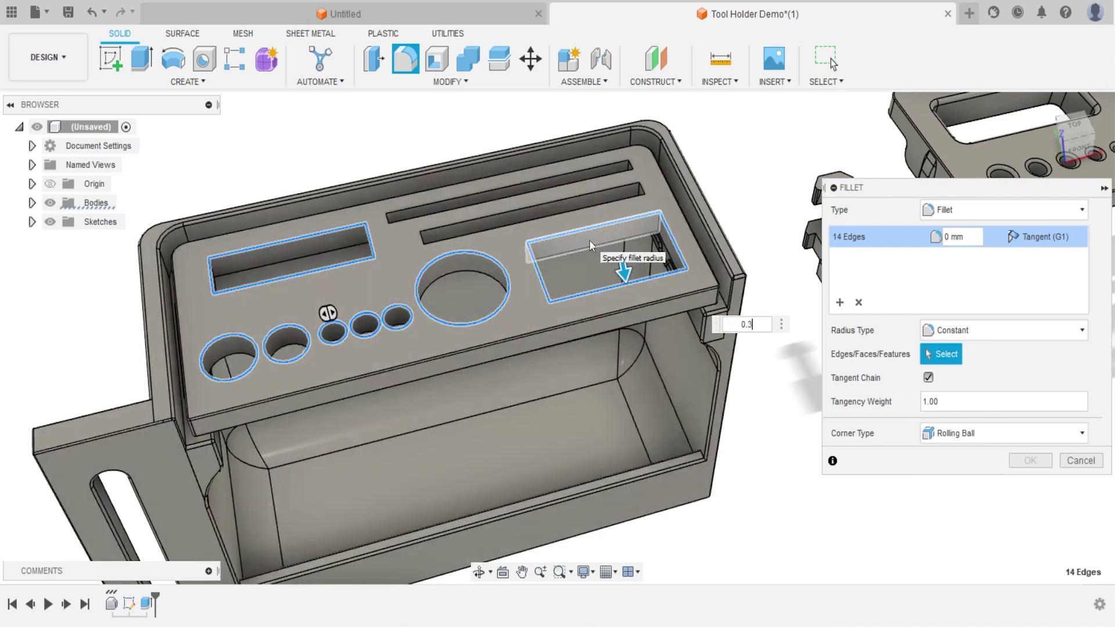
{"action": "key", "text": "Return"}
Move the customized plate, Body3, forward out of the box by eye
{"action": "scroll", "coordinate": [504, 279], "scroll_direction": "up", "scroll_amount": 3}
{"action": "scroll", "coordinate": [504, 279], "scroll_direction": "down", "scroll_amount": 3}
{"action": "left_click", "coordinate": [32, 203]}
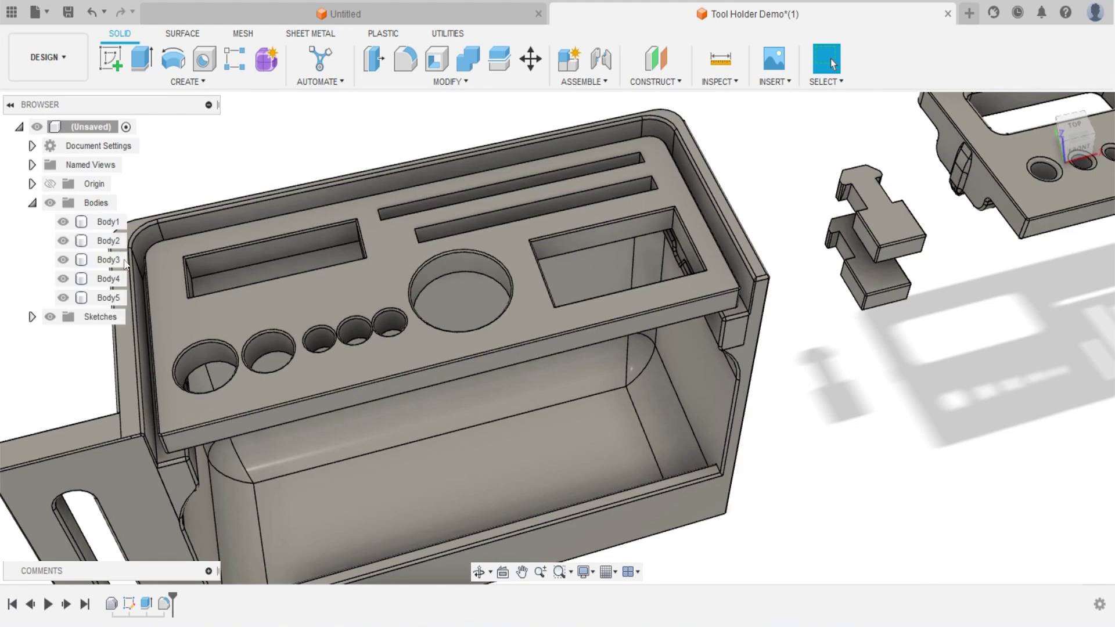
{"action": "left_click", "coordinate": [110, 259]}
{"action": "key", "text": "m"}
{"action": "scroll", "coordinate": [513, 270], "scroll_direction": "down", "scroll_amount": 3}
{"action": "left_click_drag", "start_coordinate": [398, 294], "coordinate": [372, 314]}
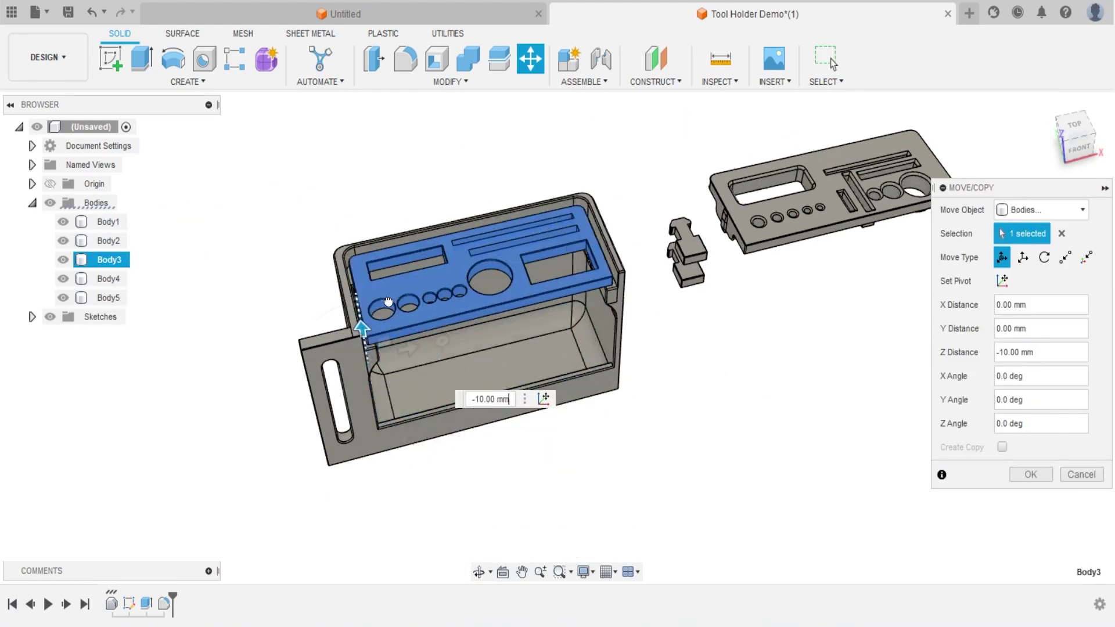
{"action": "middle_click_drag", "start_coordinate": [372, 314], "coordinate": [549, 299], "text": "shift"}
{"action": "left_click_drag", "start_coordinate": [549, 299], "coordinate": [791, 321]}
{"action": "key", "text": "Return"}
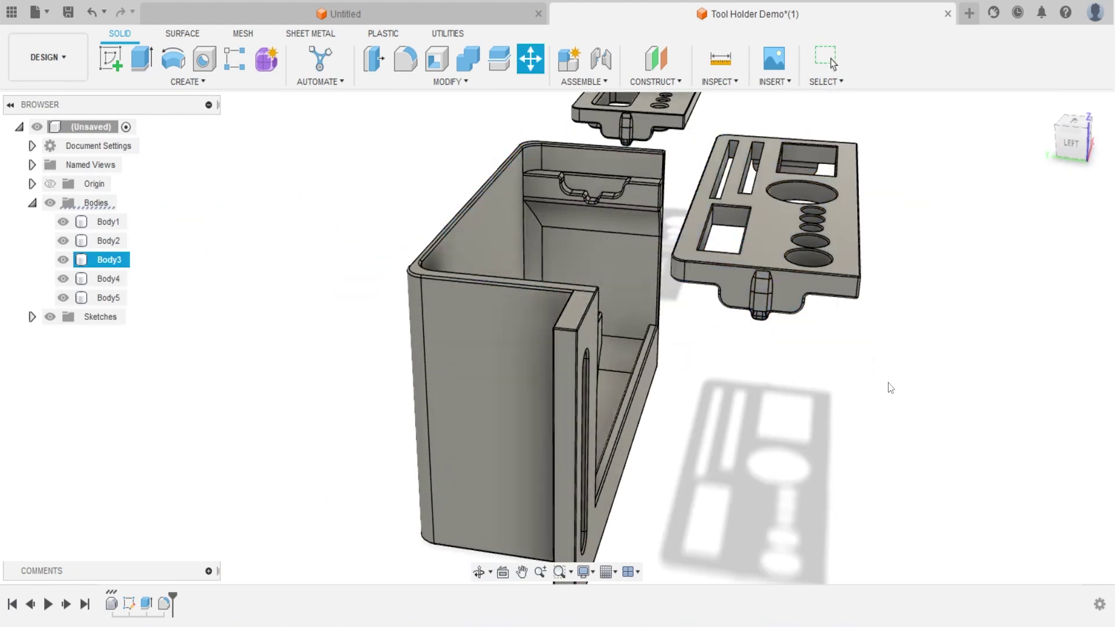
Start a sketch on the plate's underside and offset the edges of the five small holes outward by 1 mm
{"action": "middle_click_drag", "start_coordinate": [818, 386], "coordinate": [576, 366], "text": "shift"}
{"action": "left_click", "coordinate": [577, 366]}
{"action": "left_click", "coordinate": [111, 59]}
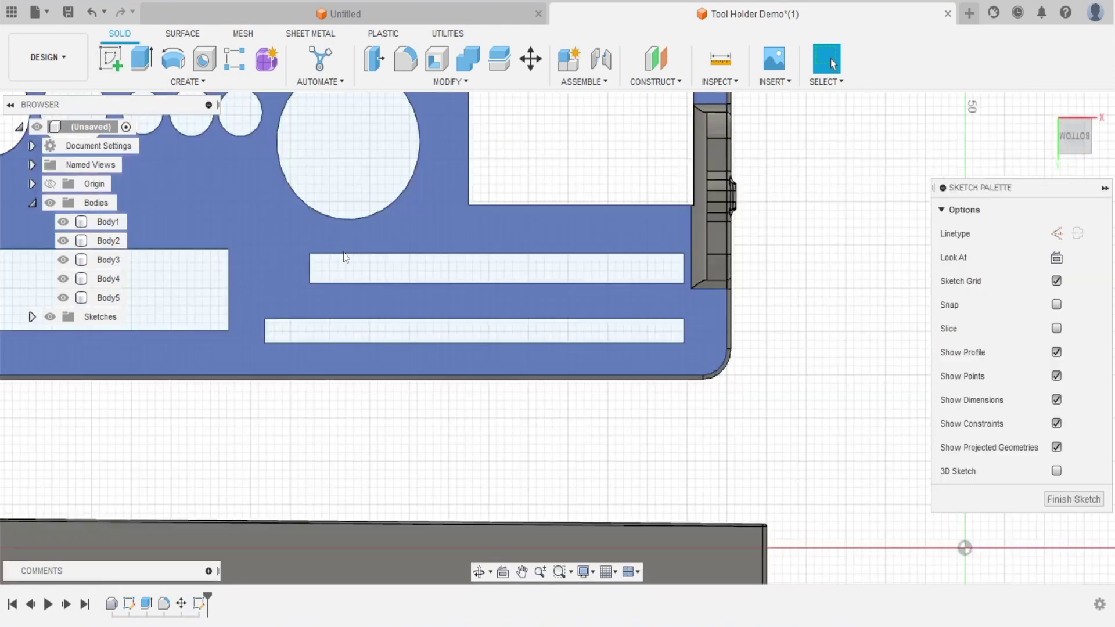
{"action": "key", "text": "o"}
{"action": "left_click", "coordinate": [472, 225]}
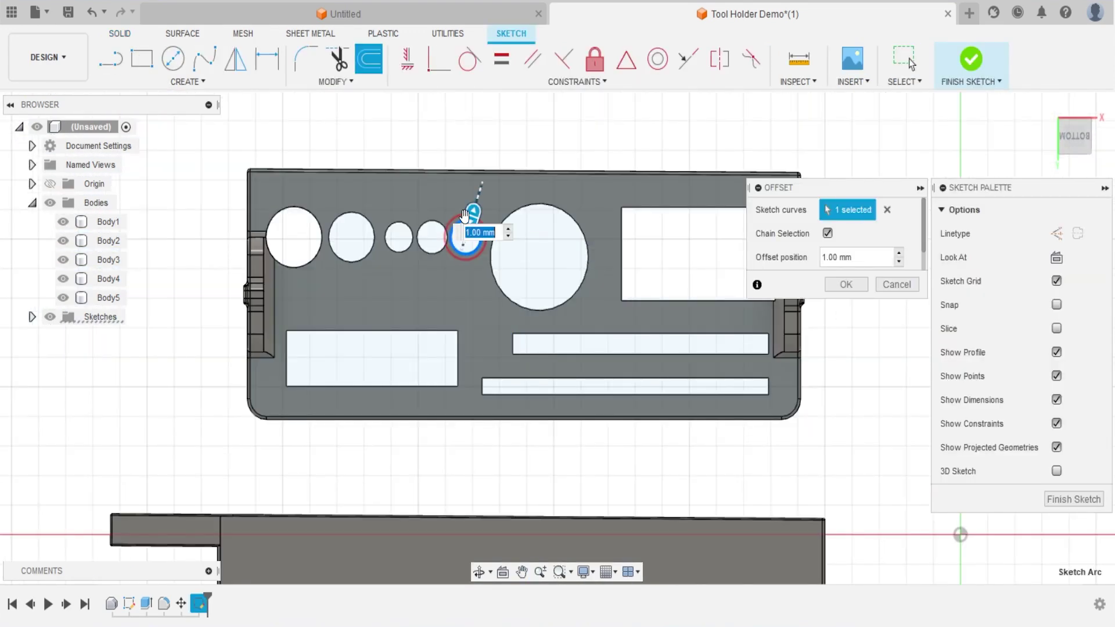
{"action": "key", "text": "Return"}
{"action": "key", "text": "o"}
{"action": "left_click", "coordinate": [431, 229]}
{"action": "key", "text": "Return"}
{"action": "key", "text": "o"}
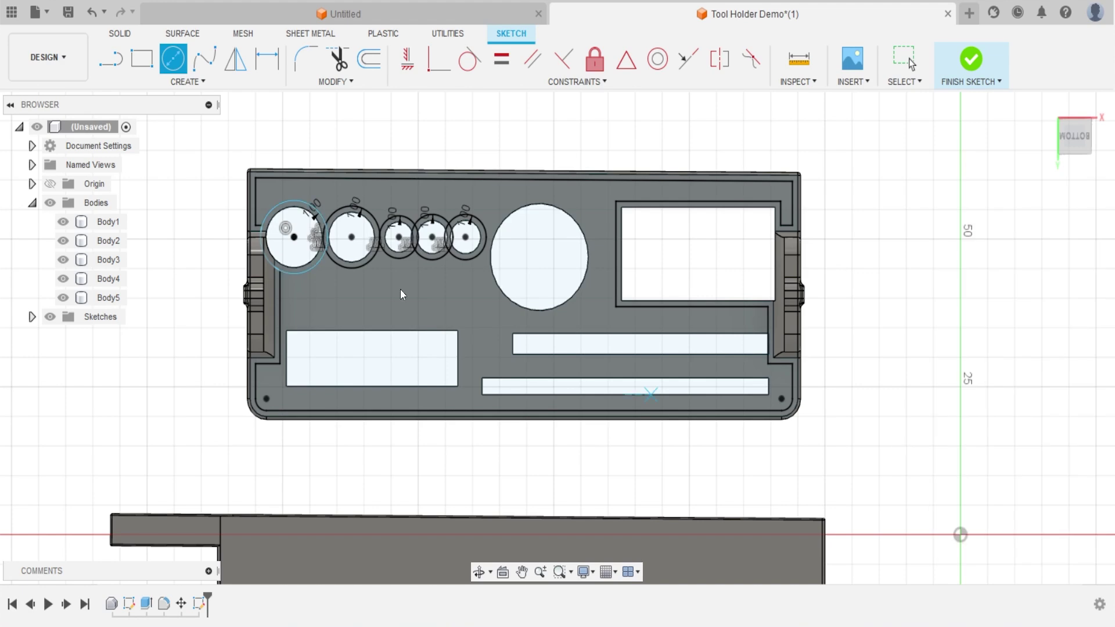
Extrude all ring profiles around the five small holes downward from the plate's underside to form tube walls, sizing the depth by eye
{"action": "key", "text": "e"}
{"action": "left_click", "coordinate": [513, 355]}
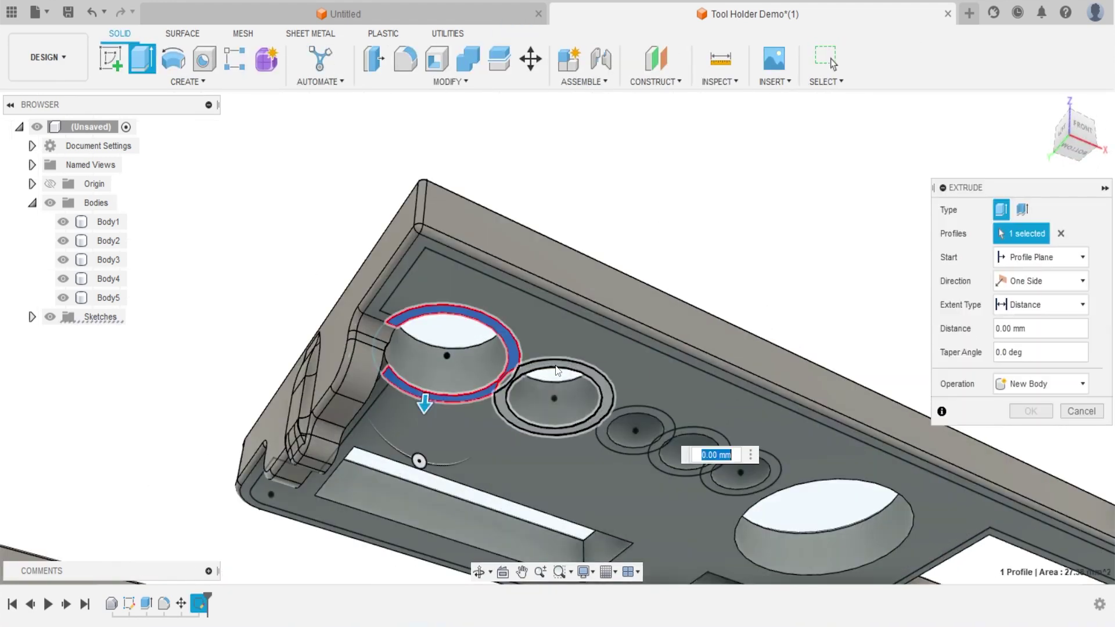
{"action": "left_click", "coordinate": [556, 371]}
{"action": "left_click", "coordinate": [602, 423]}
{"action": "left_click", "coordinate": [697, 444]}
{"action": "left_click", "coordinate": [764, 488]}
{"action": "scroll", "coordinate": [755, 487], "scroll_direction": "up", "scroll_amount": 5}
{"action": "left_click", "coordinate": [653, 478]}
{"action": "left_click", "coordinate": [604, 500]}
{"action": "left_click", "coordinate": [604, 500]}
{"action": "middle_click_drag", "start_coordinate": [604, 499], "coordinate": [488, 374], "text": "shift"}
{"action": "scroll", "coordinate": [689, 480], "scroll_direction": "up", "scroll_amount": 3}
{"action": "left_click", "coordinate": [689, 480]}
{"action": "scroll", "coordinate": [557, 326], "scroll_direction": "up", "scroll_amount": 3}
{"action": "scroll", "coordinate": [638, 406], "scroll_direction": "down", "scroll_amount": 5}
{"action": "left_click", "coordinate": [749, 458]}
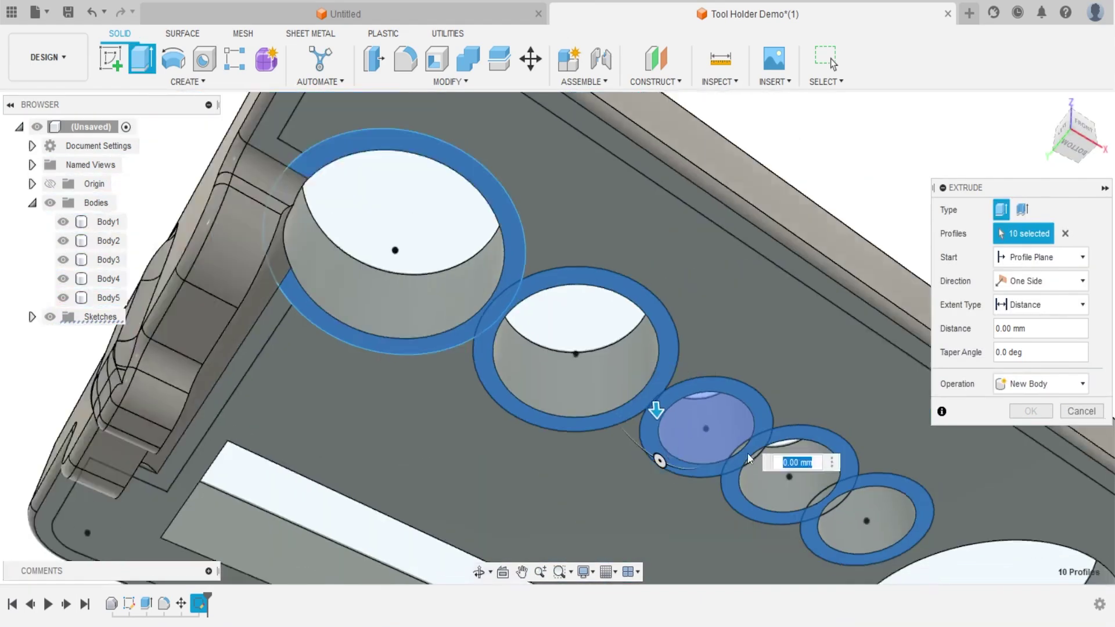
{"action": "middle_click_drag", "start_coordinate": [749, 459], "coordinate": [634, 456], "text": "shift"}
{"action": "scroll", "coordinate": [624, 433], "scroll_direction": "up", "scroll_amount": 3}
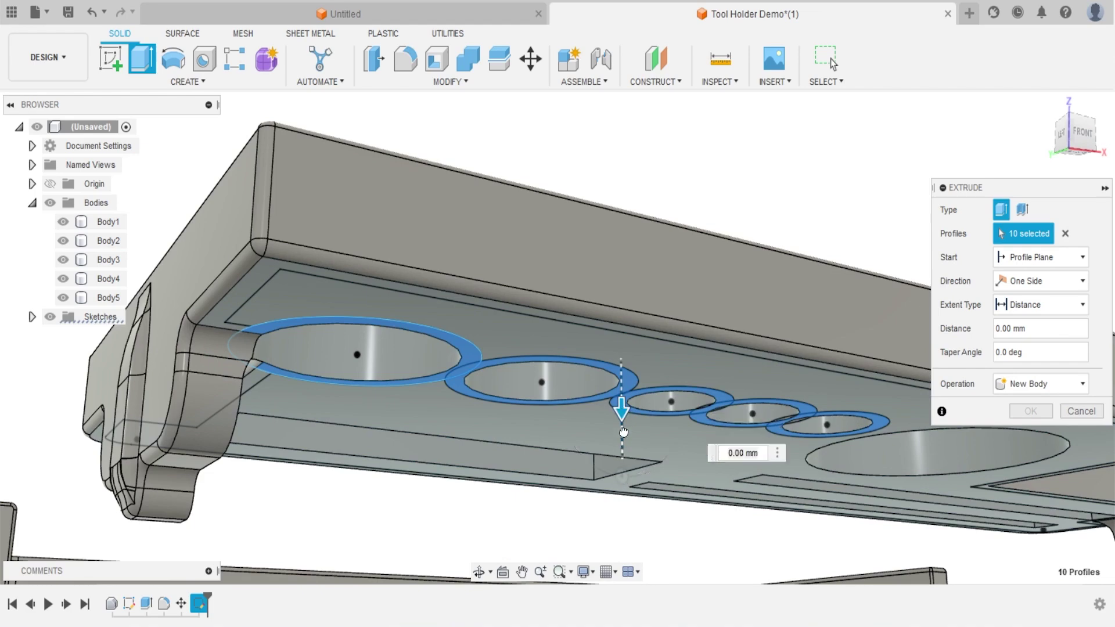
{"action": "left_click_drag", "start_coordinate": [623, 432], "coordinate": [623, 488]}
{"action": "key", "text": "Return"}
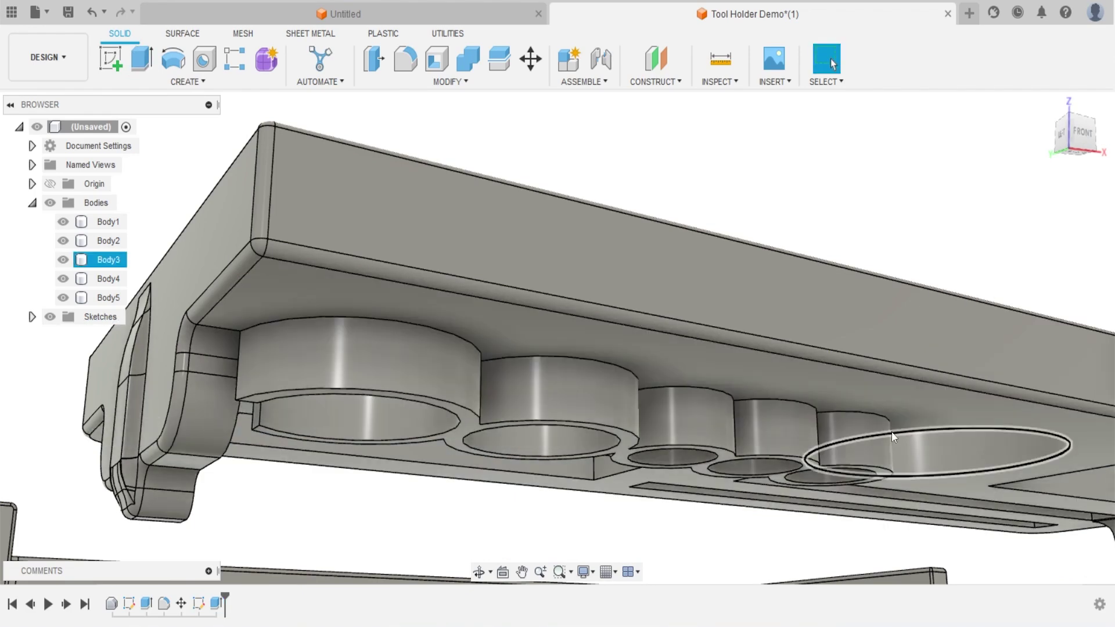
Sketch a circle on the plate's underside, centred on the large round hole and slightly larger than it
{"action": "middle_click_drag", "start_coordinate": [985, 409], "coordinate": [1023, 382], "text": "shift"}
{"action": "scroll", "coordinate": [834, 234], "scroll_direction": "down", "scroll_amount": 2}
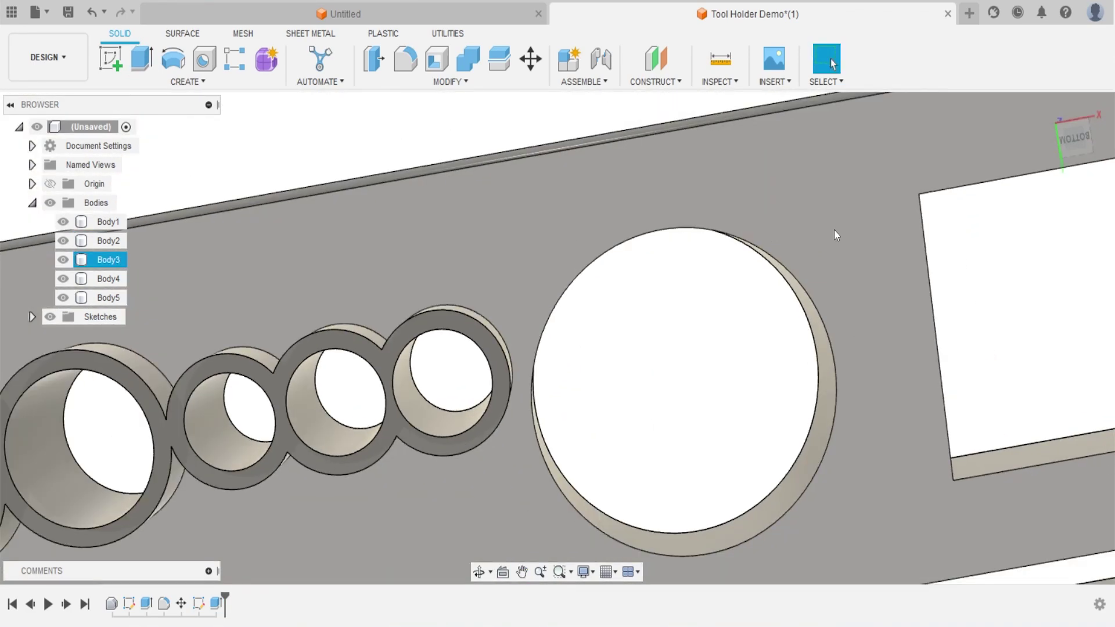
{"action": "left_click", "coordinate": [834, 234]}
{"action": "left_click", "coordinate": [110, 58]}
{"action": "middle_click_drag", "start_coordinate": [434, 303], "coordinate": [693, 473]}
{"action": "key", "text": "c"}
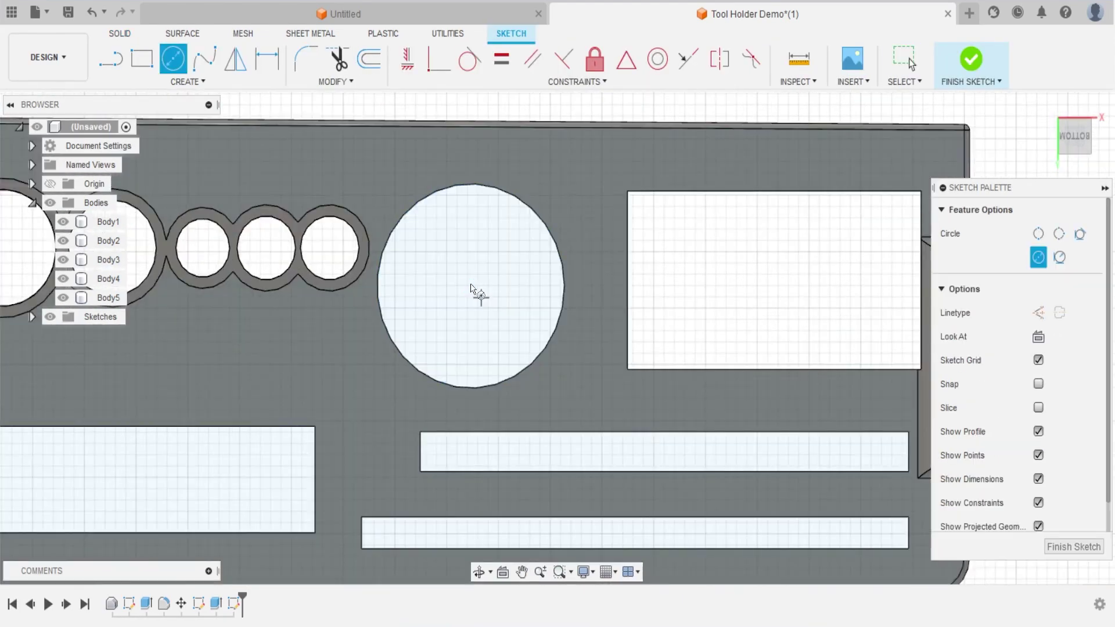
{"action": "left_click", "coordinate": [475, 291]}
{"action": "left_click", "coordinate": [586, 307]}
{"action": "middle_click_drag", "start_coordinate": [677, 321], "coordinate": [602, 348], "text": "shift"}
Extrude the ring around the large round hole downward from the plate's underside, sizing the depth by eye
{"action": "key", "text": "e"}
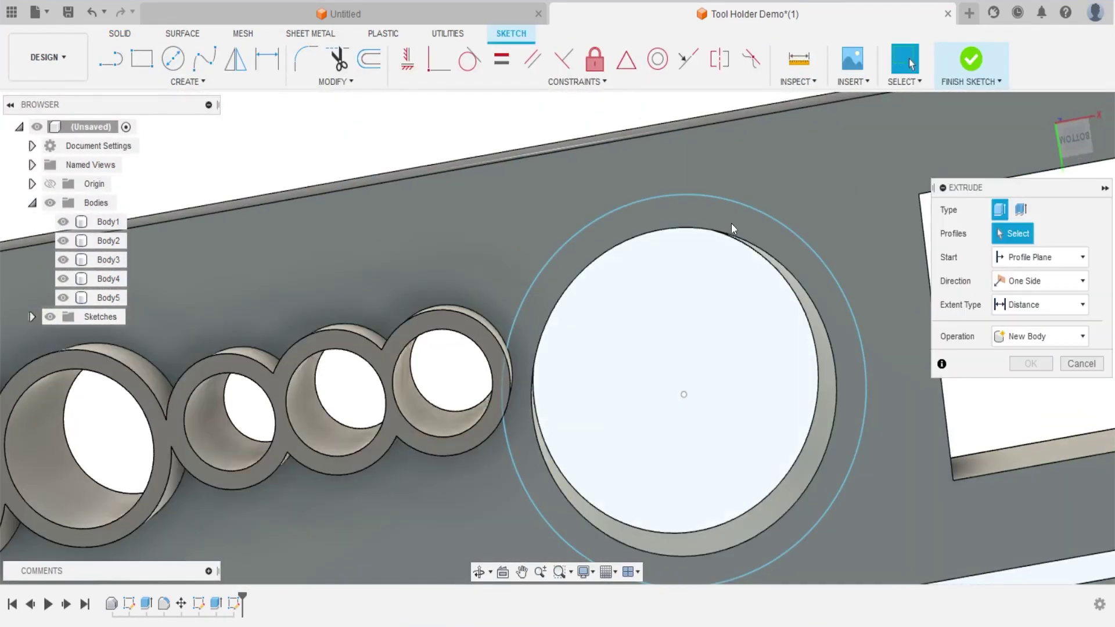
{"action": "mouse_move", "coordinate": [732, 229]}
{"action": "middle_mouse_down", "text": "shift"}
{"action": "mouse_move", "coordinate": [751, 497]}
{"action": "mouse_move", "coordinate": [784, 465]}
{"action": "mouse_move", "coordinate": [732, 481]}
{"action": "middle_mouse_up", "text": "shift"}
{"action": "left_click", "coordinate": [684, 485]}
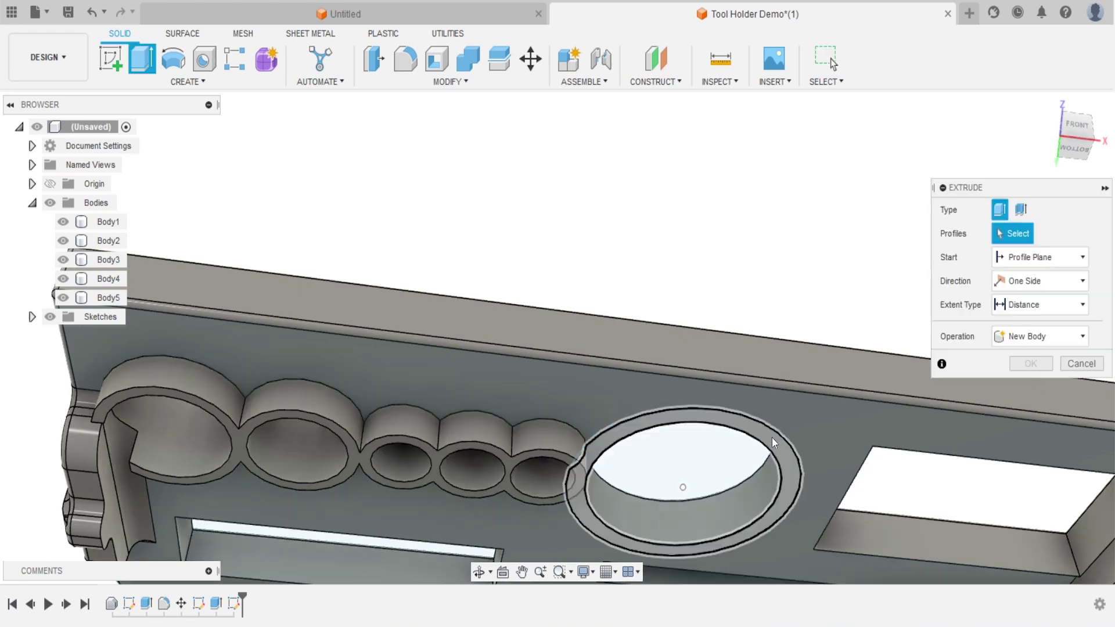
{"action": "left_click_drag", "start_coordinate": [779, 500], "coordinate": [781, 506]}
{"action": "key", "text": "Return"}
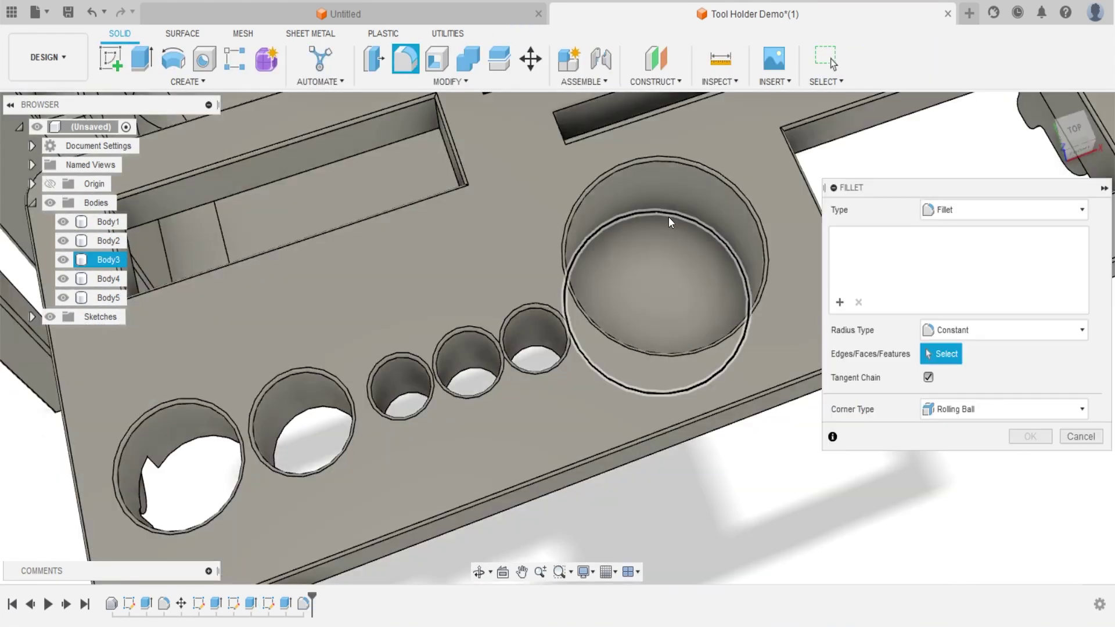
Fillet the inner bottom edge of the large round cup with a 1 mm radius
{"action": "left_click", "coordinate": [672, 216]}
{"action": "type", "text": "1"}
{"action": "left_click", "coordinate": [1030, 461]}
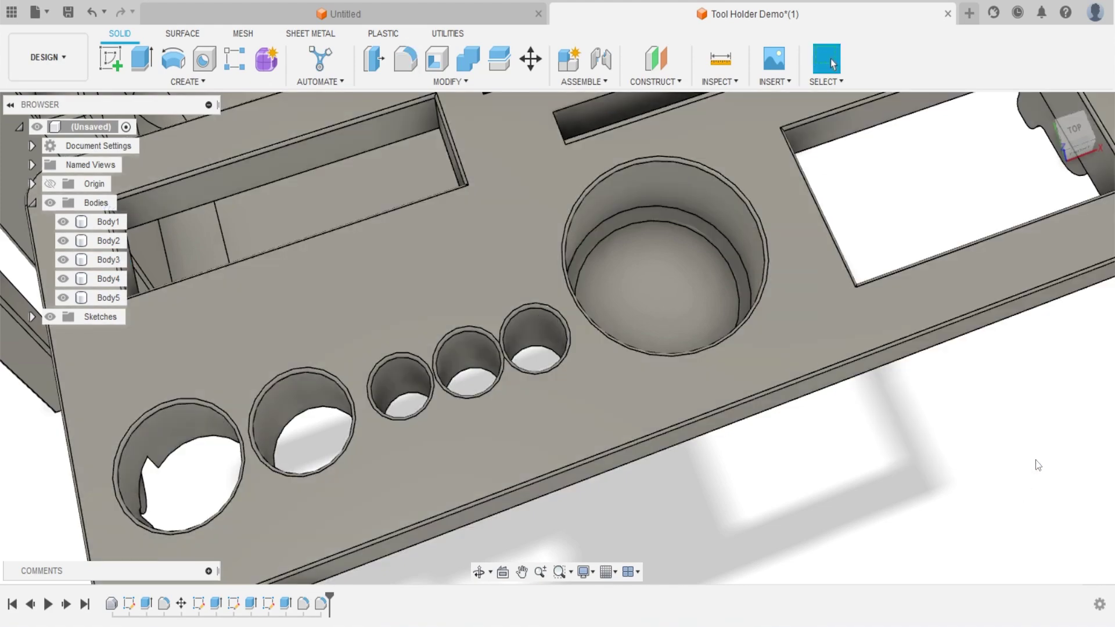
Save the design as "My ex wifi or wife.what ever" in the SV06 folder under Printer Upgrade
{"action": "scroll", "coordinate": [834, 418], "scroll_direction": "down", "scroll_amount": 5}
{"action": "middle_click_drag", "start_coordinate": [834, 418], "coordinate": [324, 229], "text": "shift"}
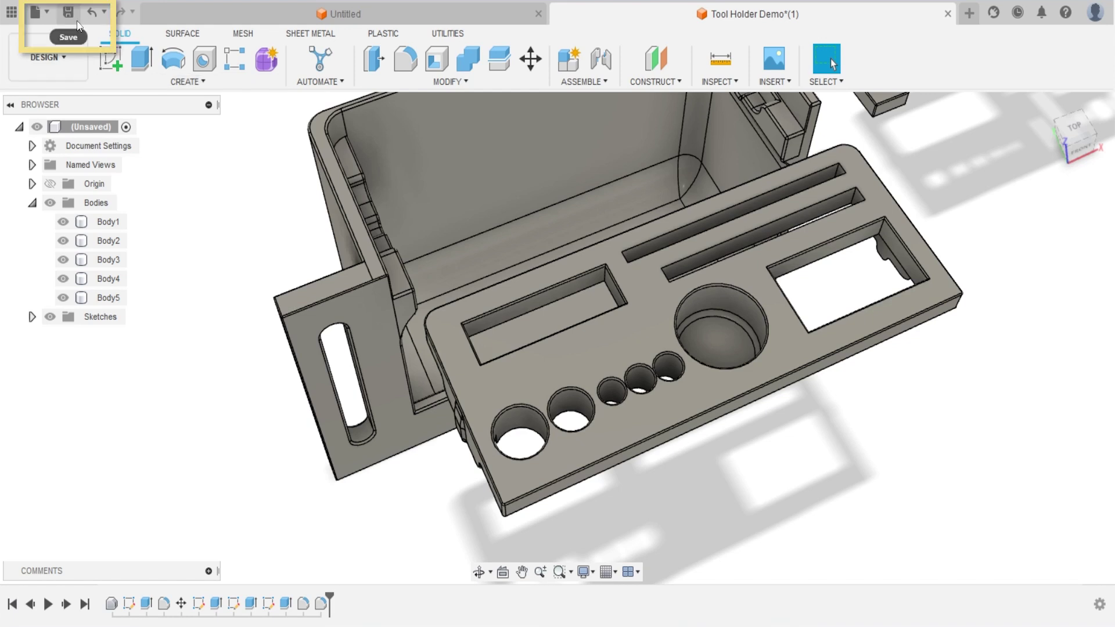
{"action": "left_click", "coordinate": [72, 19]}
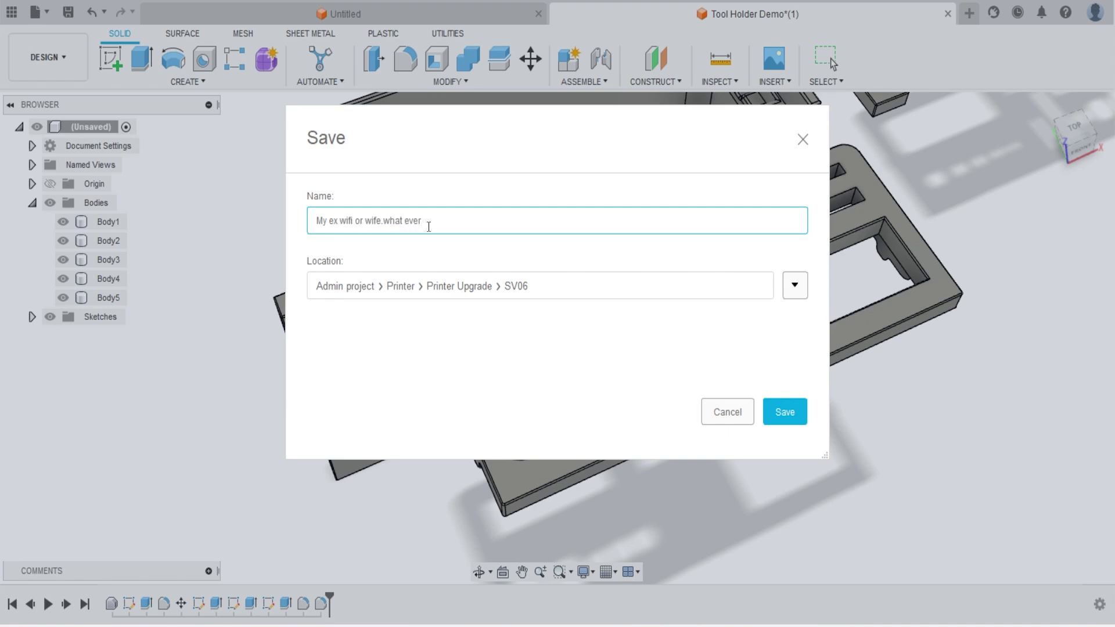
{"action": "left_click", "coordinate": [781, 416]}
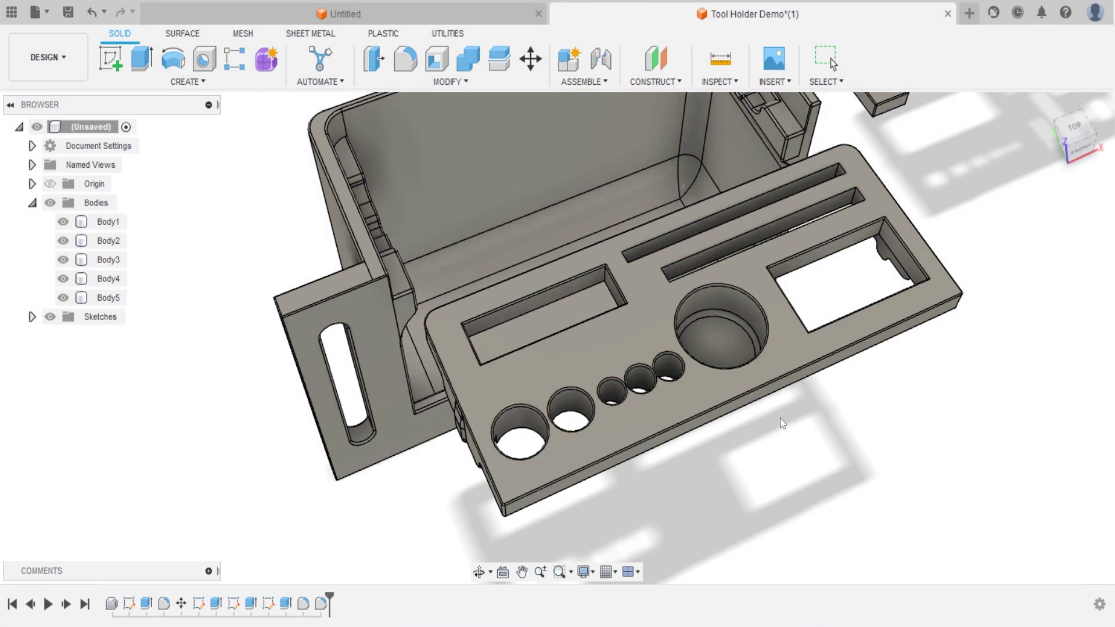
{"action": "left_click", "coordinate": [40, 13]}
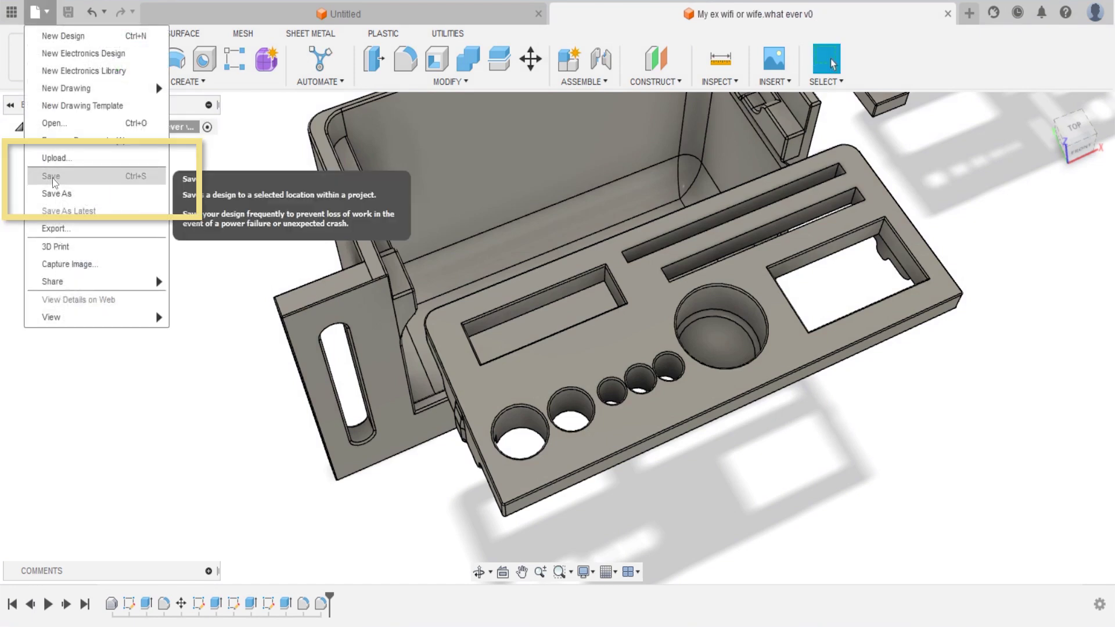
{"action": "left_click", "coordinate": [248, 193]}
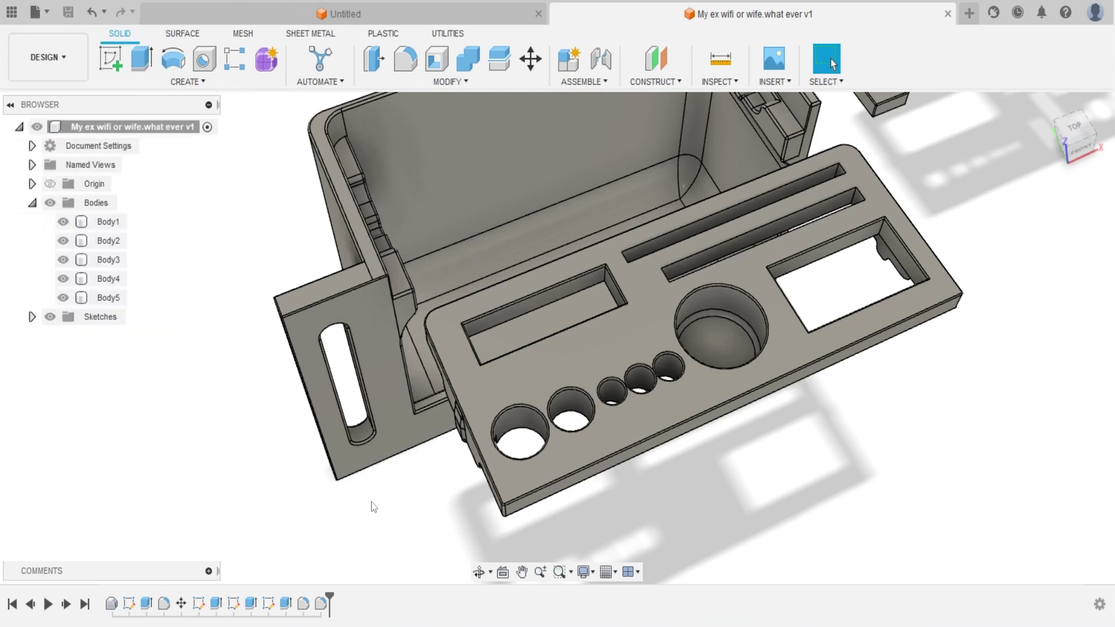
Set up a 3D print export of the whole design with sending to the 3D print utility turned off
{"action": "left_click", "coordinate": [37, 13]}
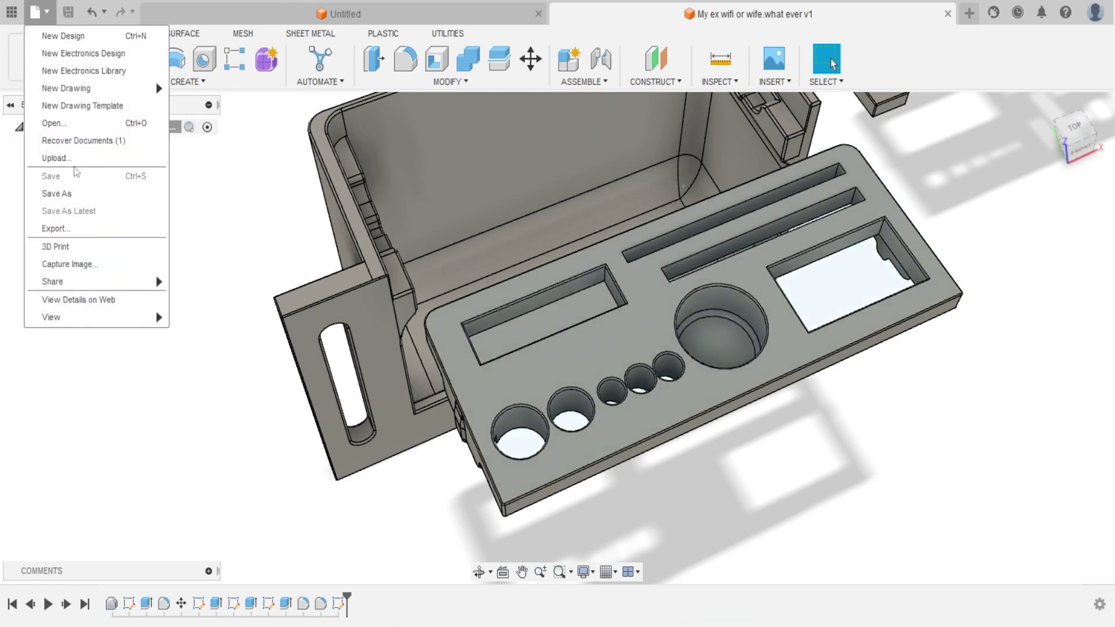
{"action": "left_click", "coordinate": [64, 248]}
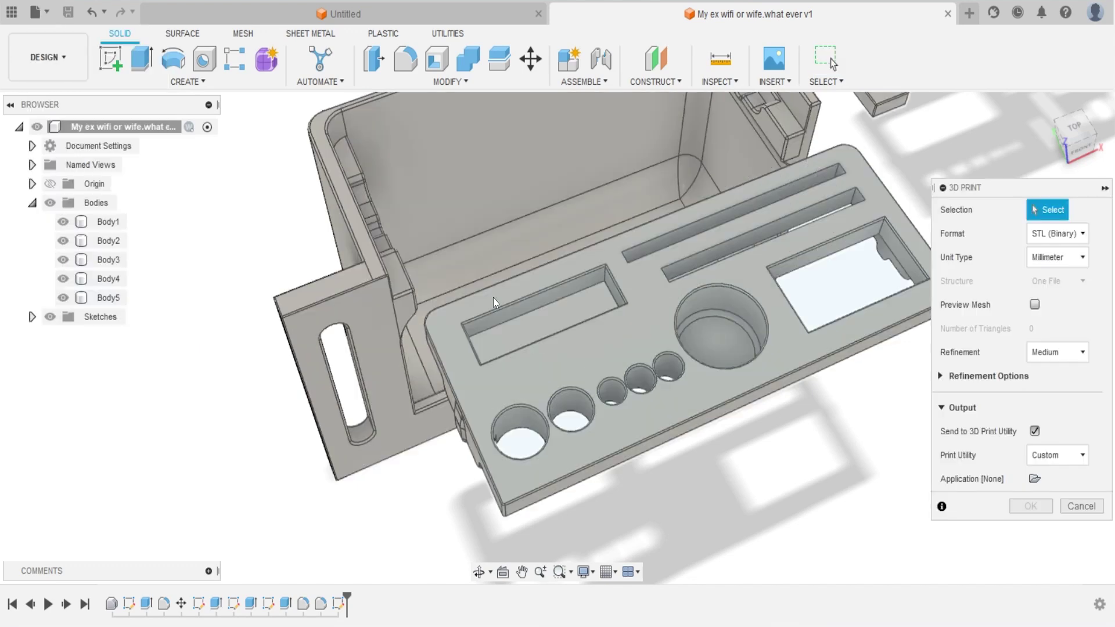
{"action": "left_click", "coordinate": [633, 300]}
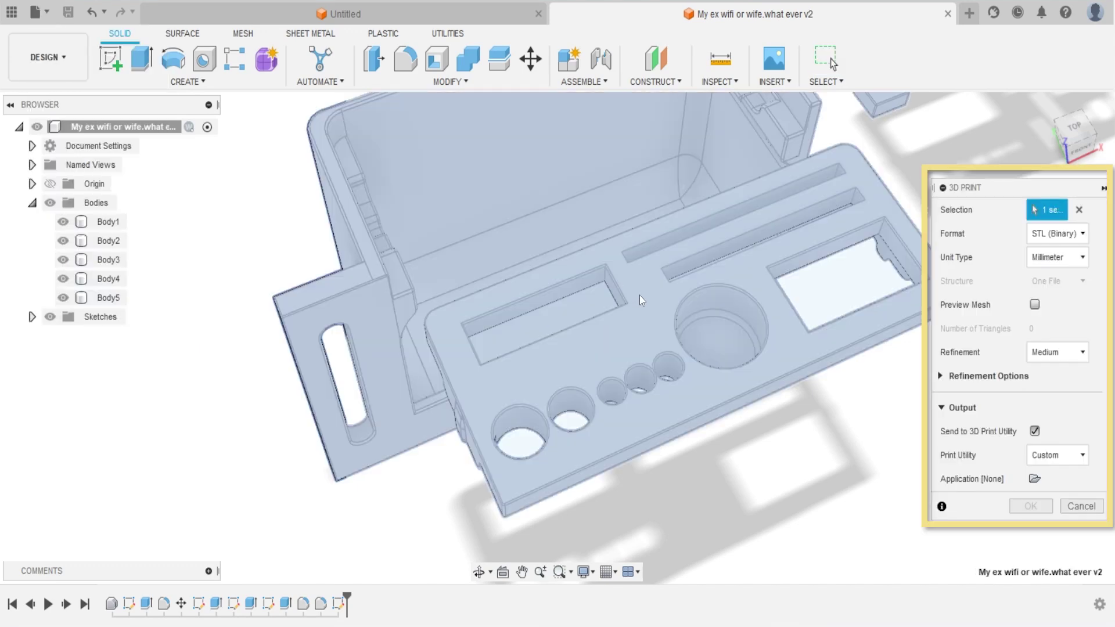
{"action": "scroll", "coordinate": [641, 300], "scroll_direction": "down", "scroll_amount": 3}
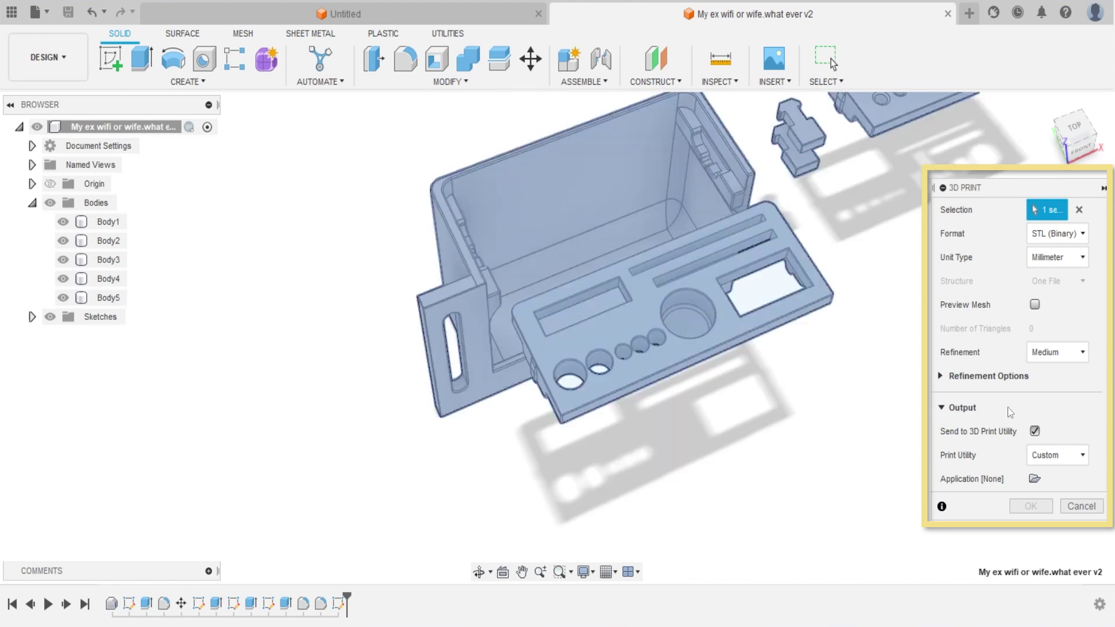
{"action": "left_click", "coordinate": [1035, 431]}
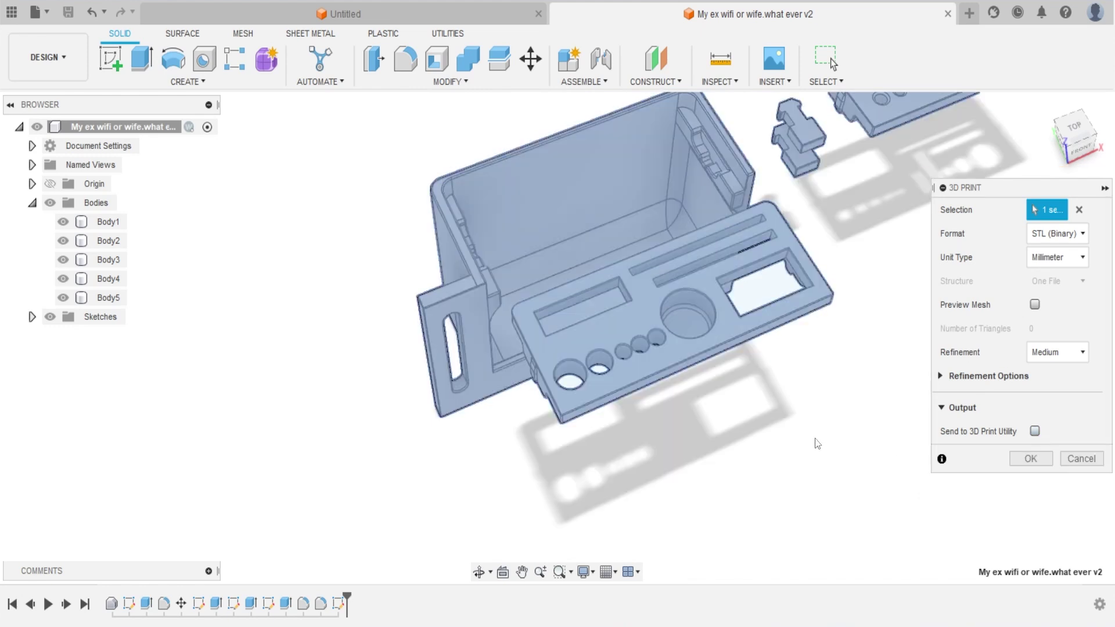
Try individual bodies, including Body1, Body2 and Body4, as the selection for the 3D print export
{"action": "left_click", "coordinate": [108, 221]}
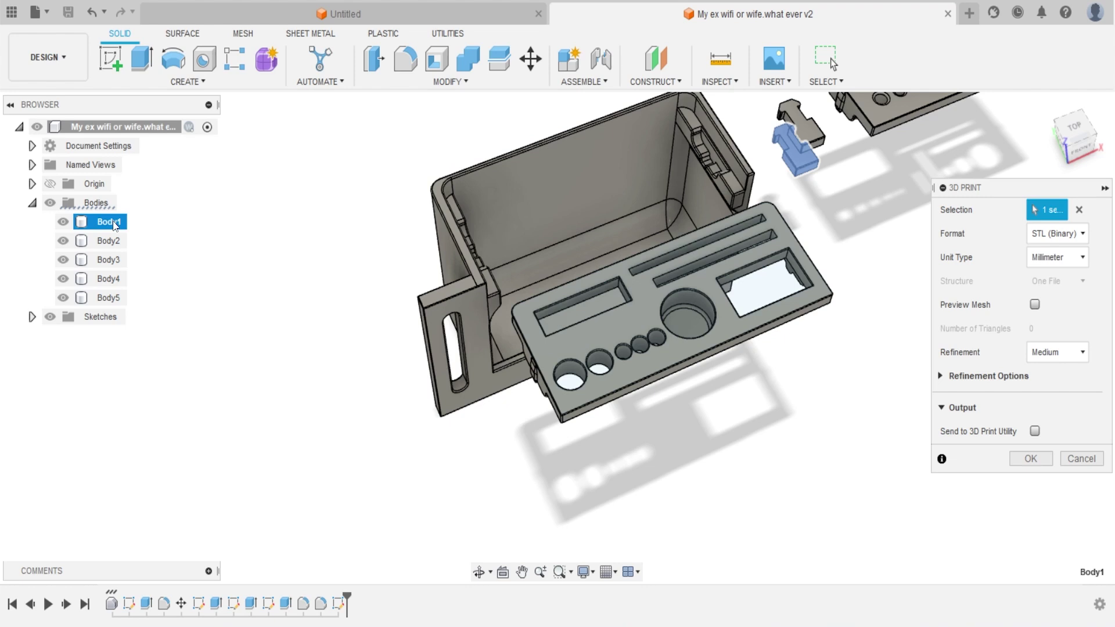
{"action": "left_click", "coordinate": [112, 240]}
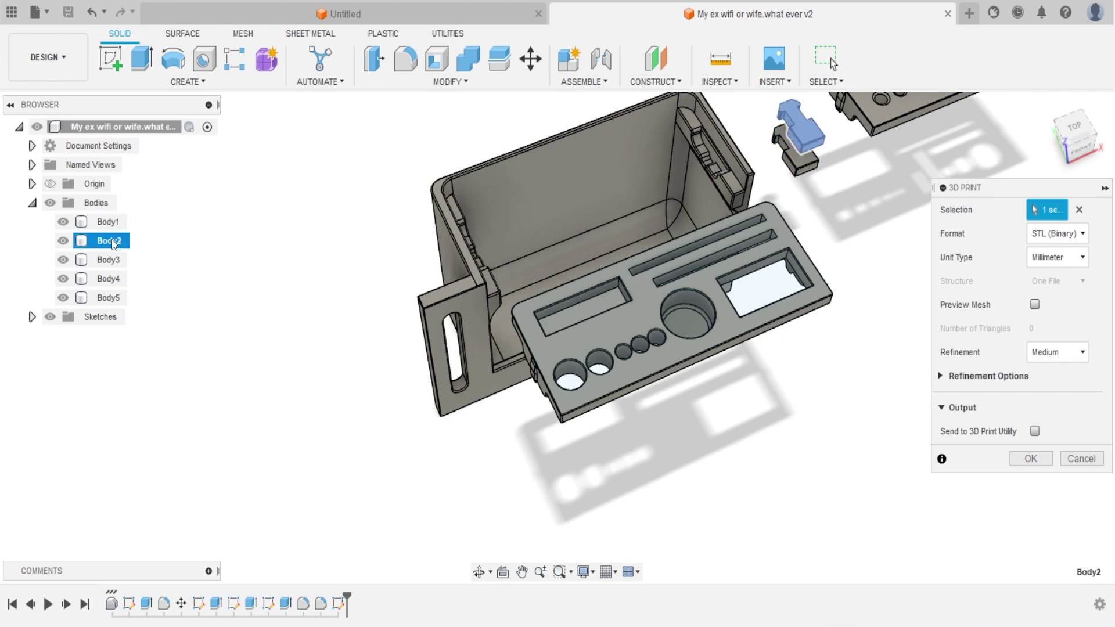
{"action": "left_click", "coordinate": [578, 337]}
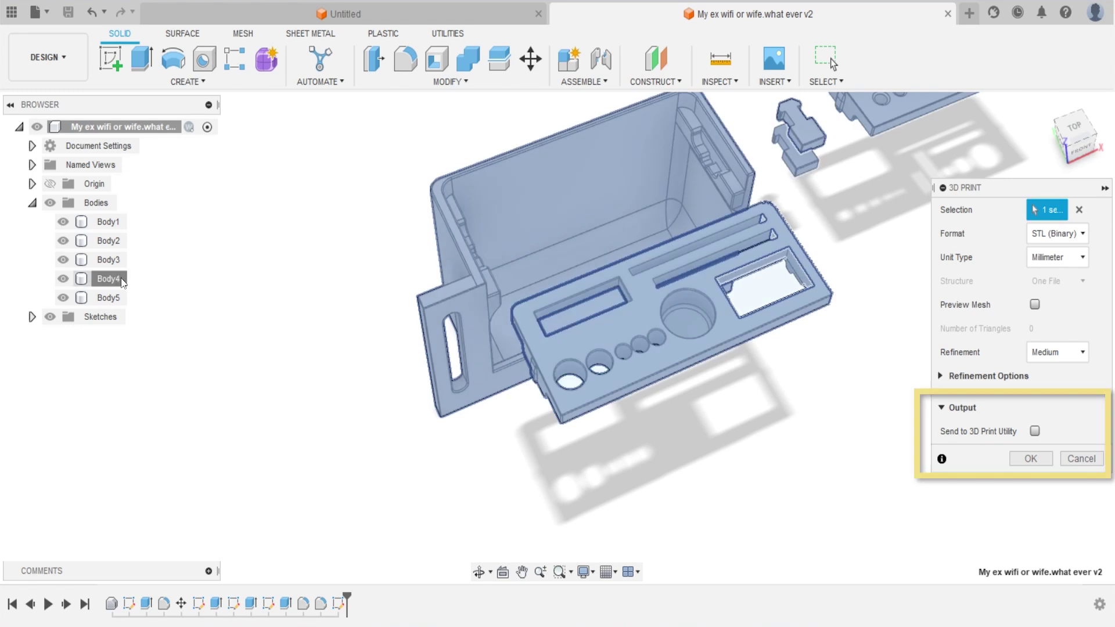
{"action": "left_click", "coordinate": [109, 279]}
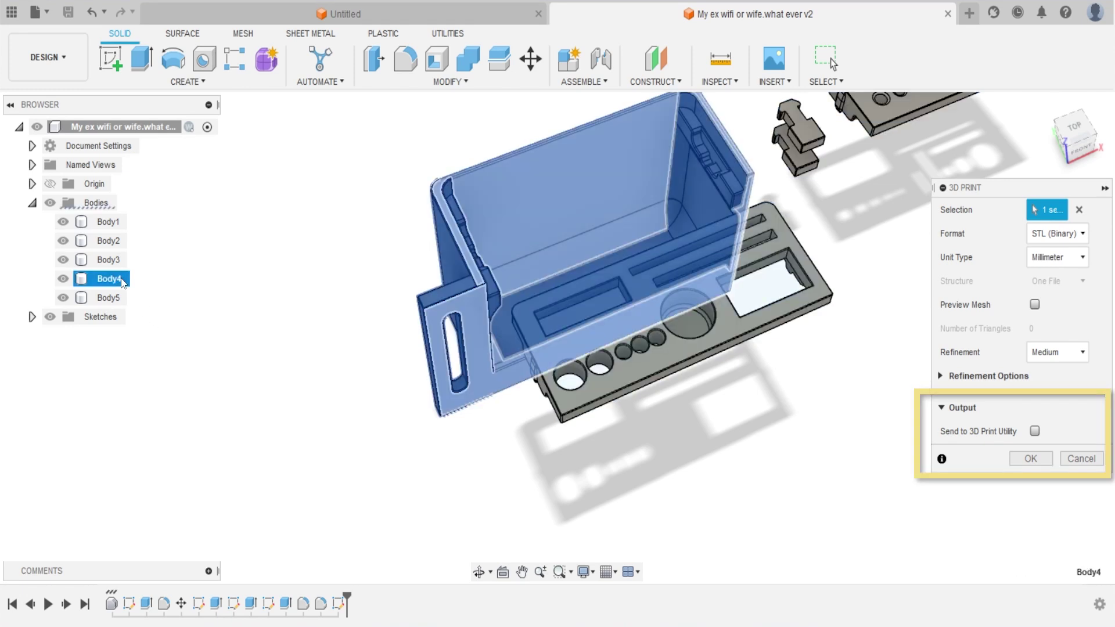
Export the whole design as a binary STL named "My ex wifi or wife.what ever v2" to the Printing (F:) drive
{"action": "left_click", "coordinate": [123, 283]}
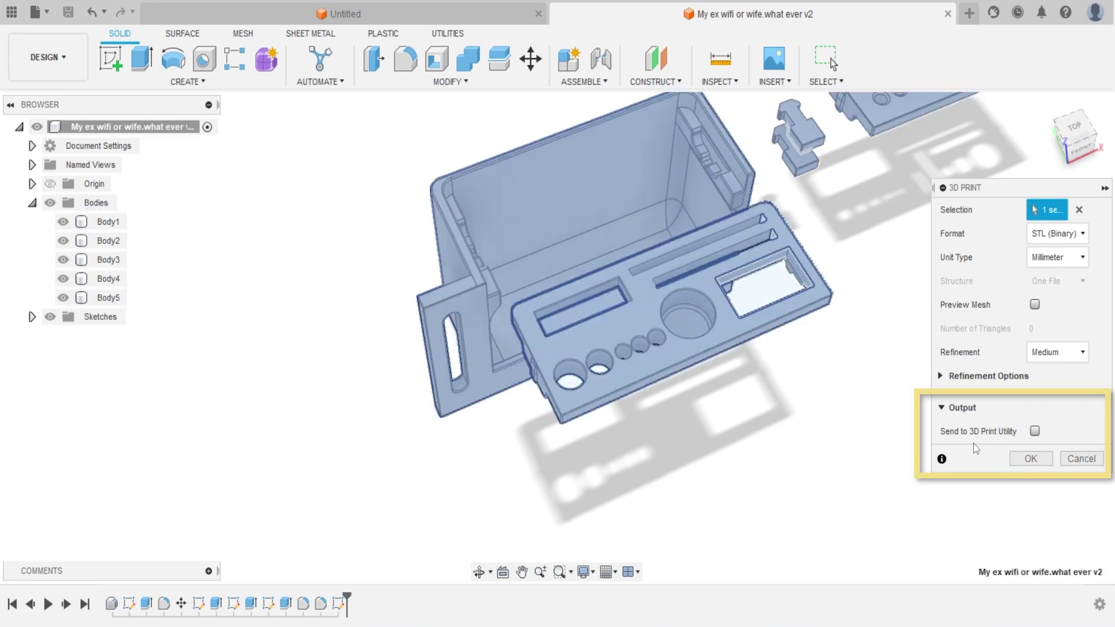
{"action": "left_click", "coordinate": [1028, 458]}
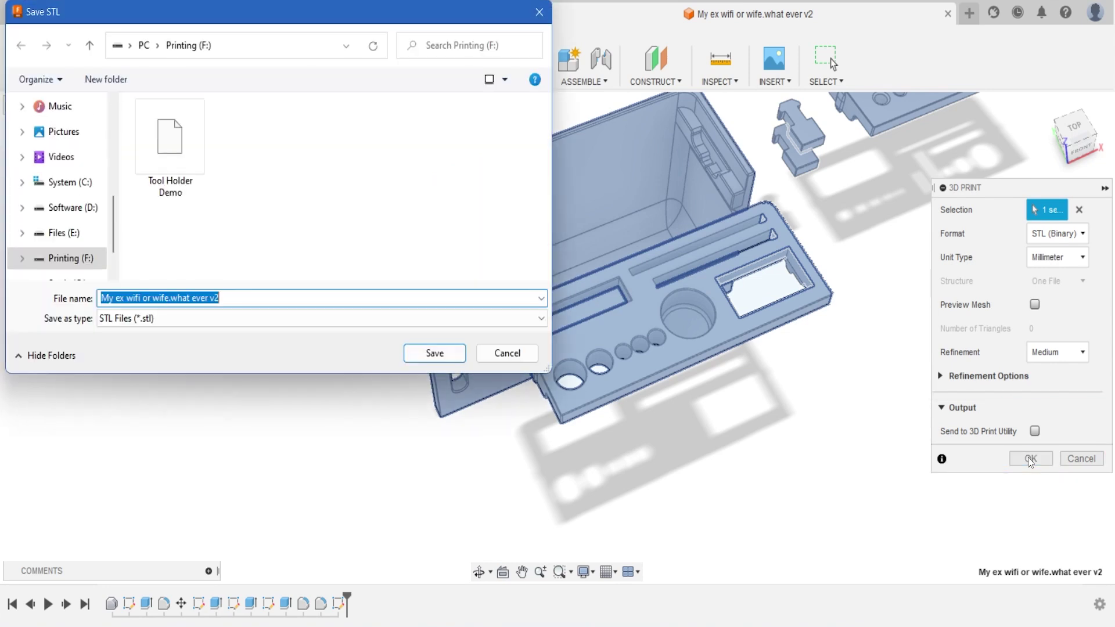
{"action": "left_click", "coordinate": [447, 354]}
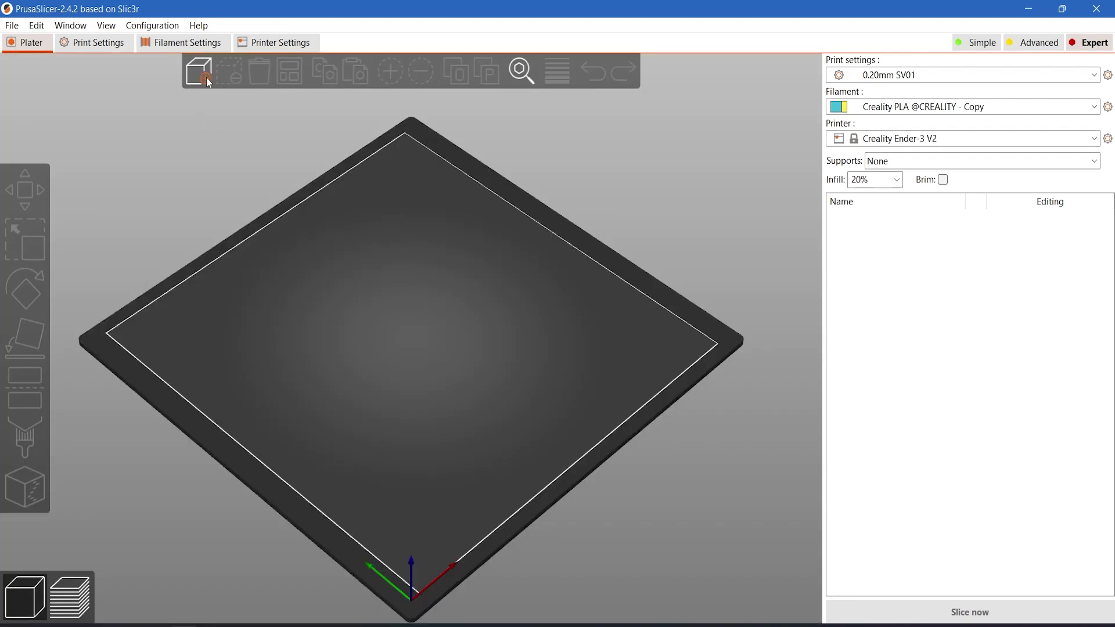
Switch to PrusaSlicer and import "My ex wifi or wife.what ever v2" from the Printing (F:) drive
{"action": "left_click", "coordinate": [208, 79]}
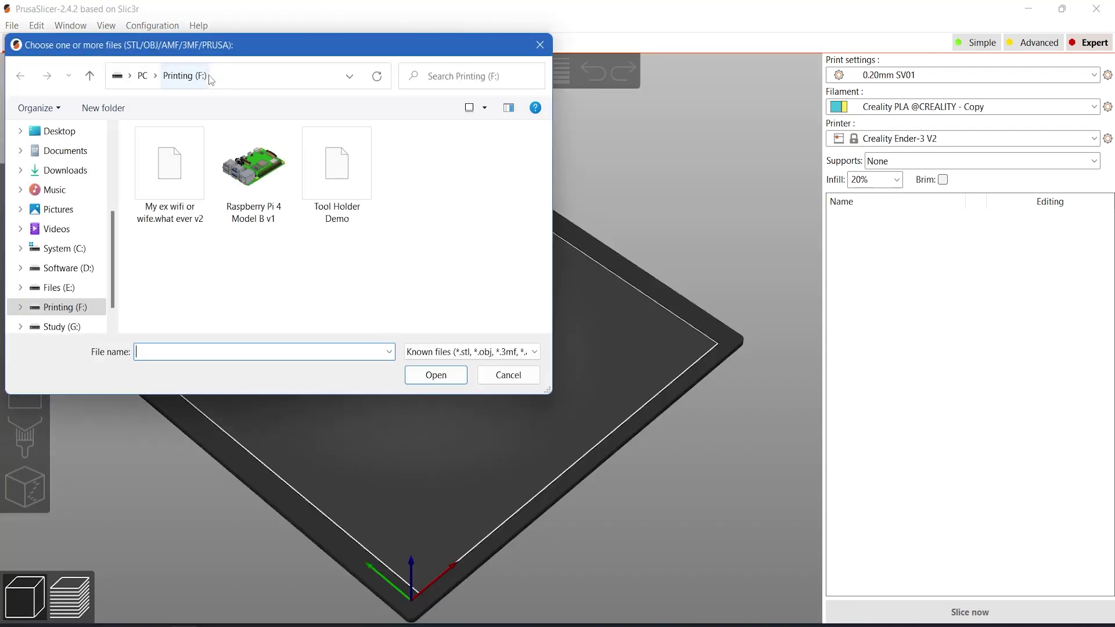
{"action": "left_click", "coordinate": [172, 203]}
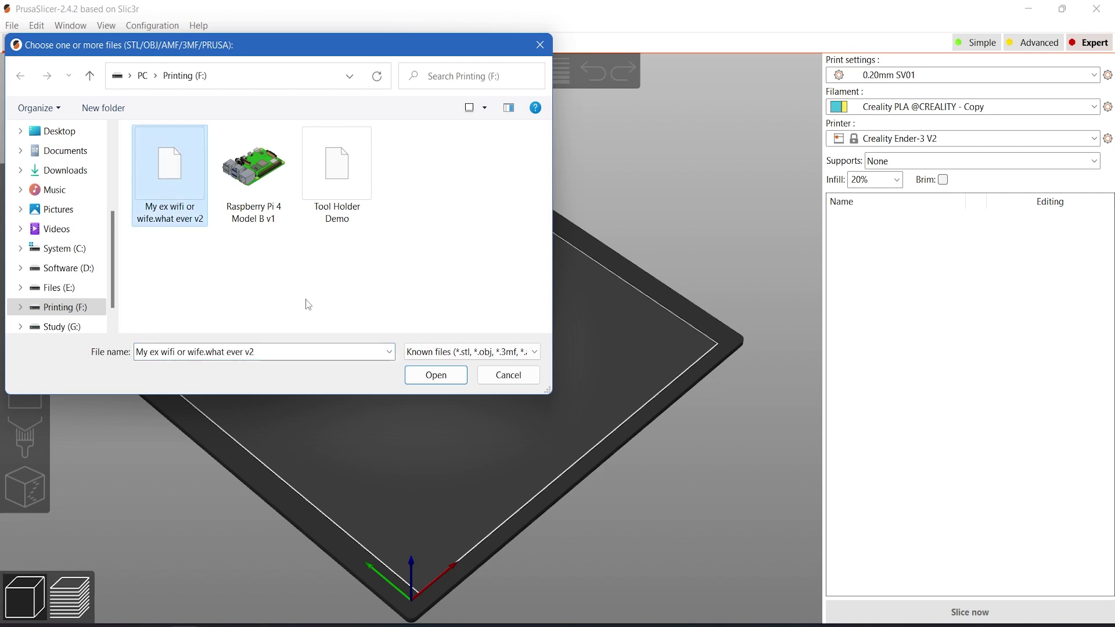
{"action": "left_click", "coordinate": [441, 378]}
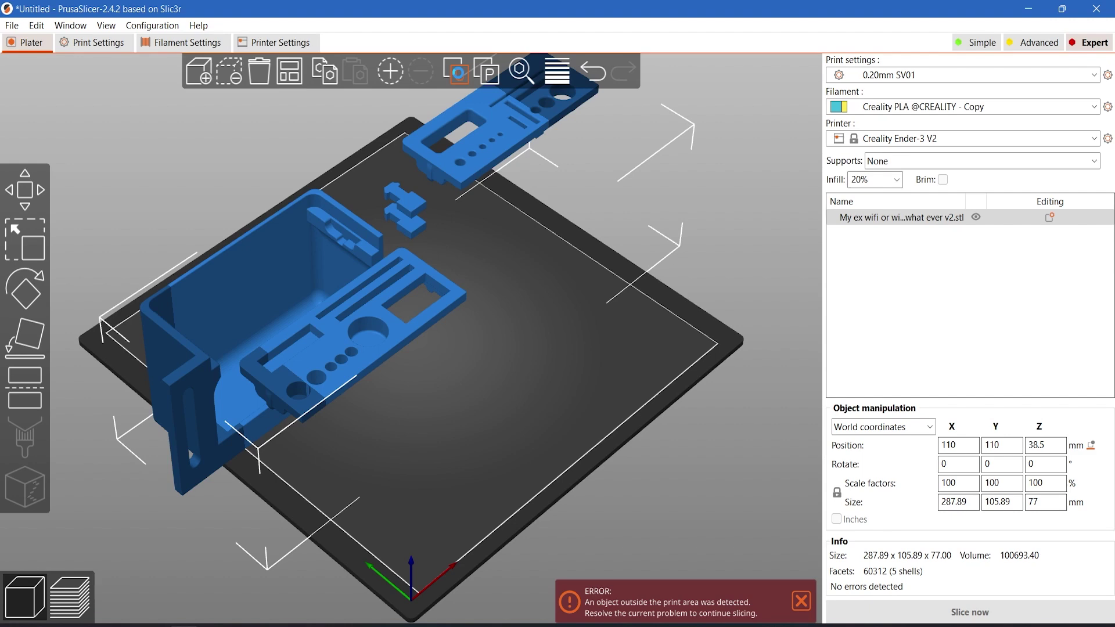
Arrange the model's separate parts on the print bed and place the two small clips beside each other near the top plate
{"action": "left_click", "coordinate": [289, 71]}
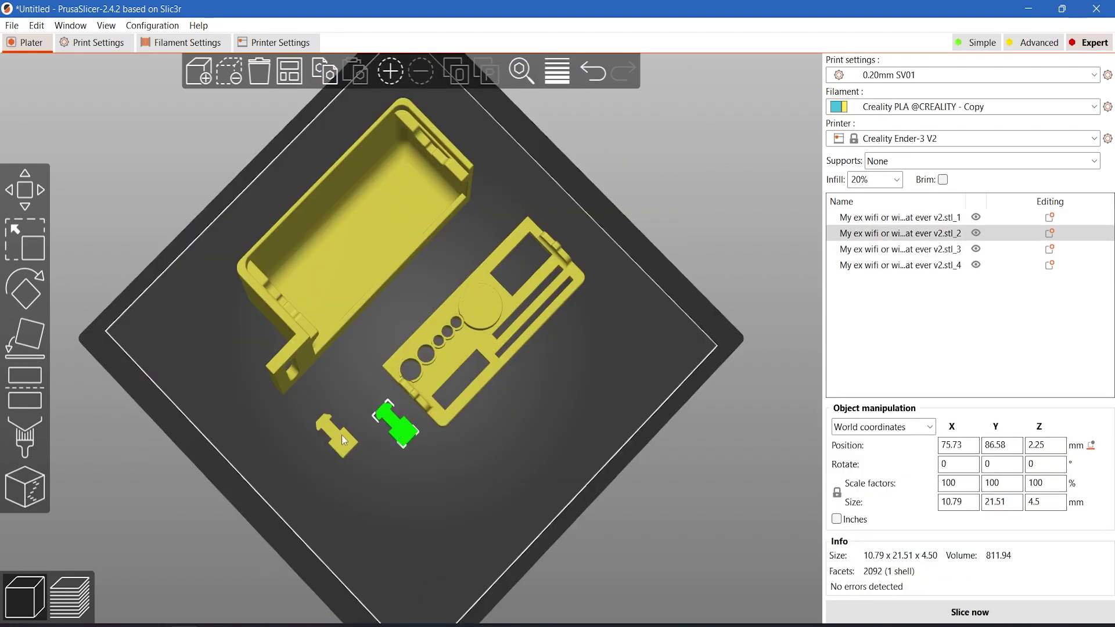
{"action": "left_click_drag", "start_coordinate": [344, 440], "coordinate": [361, 453]}
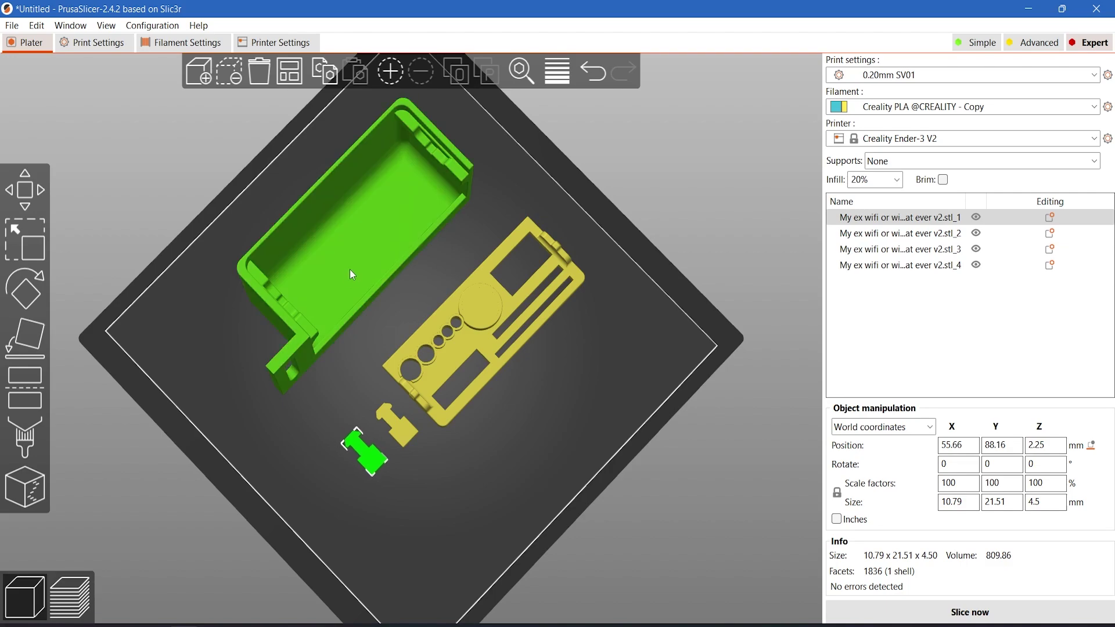
{"action": "left_click", "coordinate": [344, 252]}
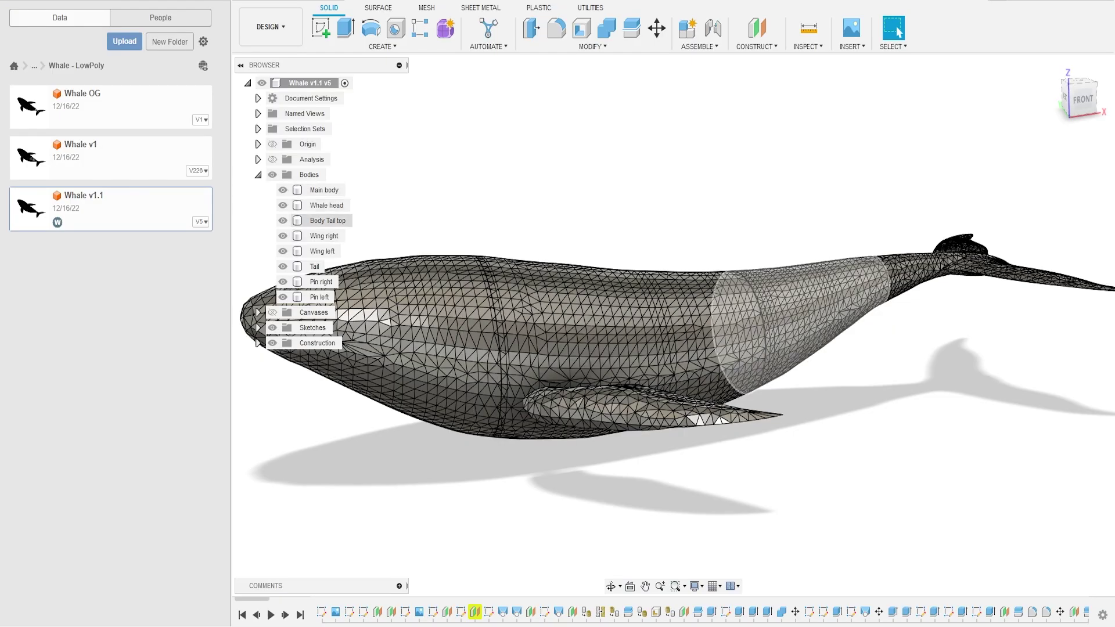
Switch to Fusion 360's Whale v1.1 design and examine its parts by hiding the Body Tail top and Whale head bodies
{"action": "left_click", "coordinate": [283, 220]}
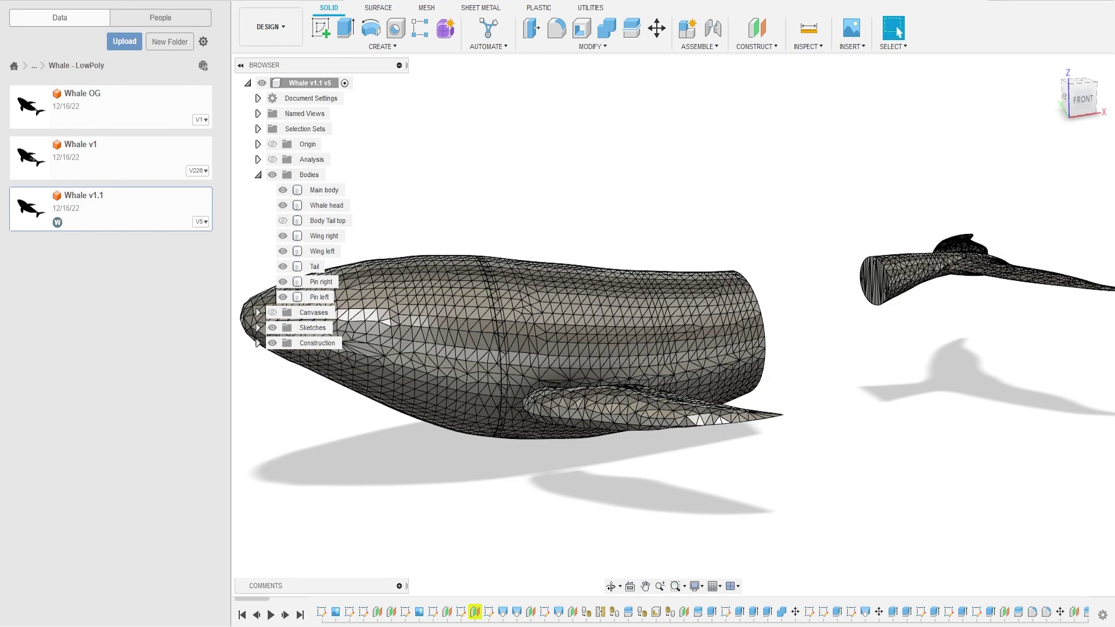
{"action": "left_click", "coordinate": [283, 205]}
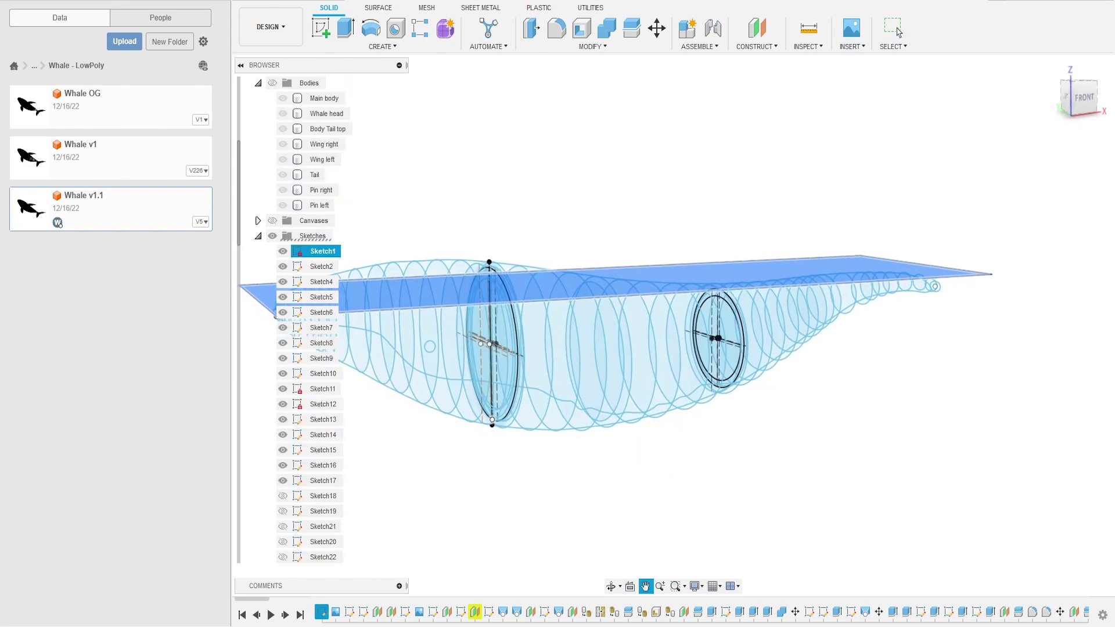
{"action": "middle_click_drag", "start_coordinate": [581, 349], "coordinate": [453, 325], "text": "shift"}
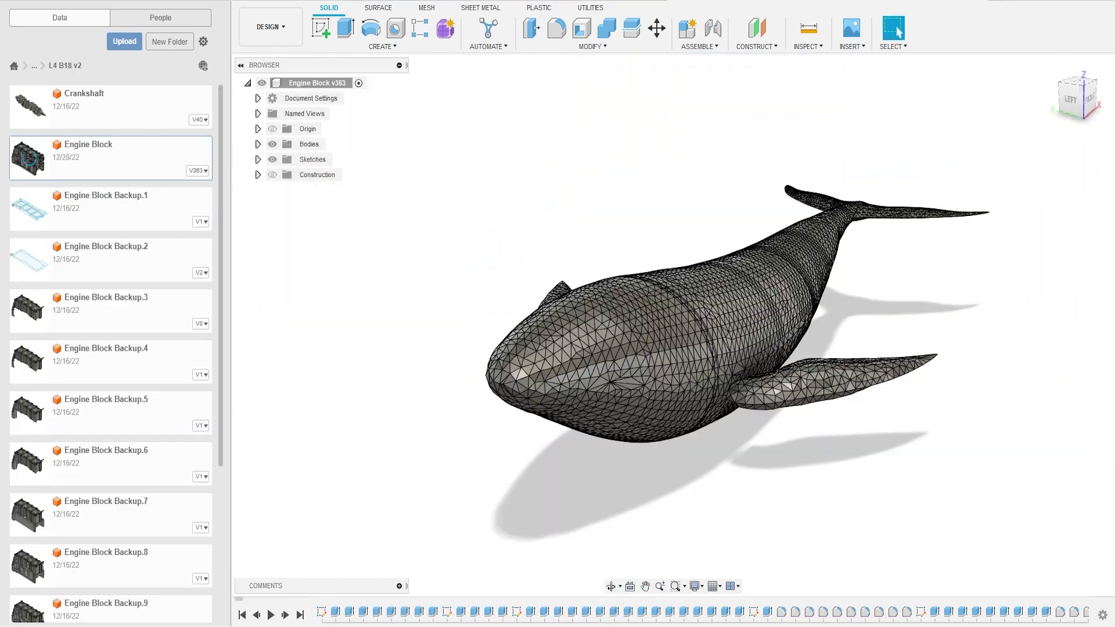